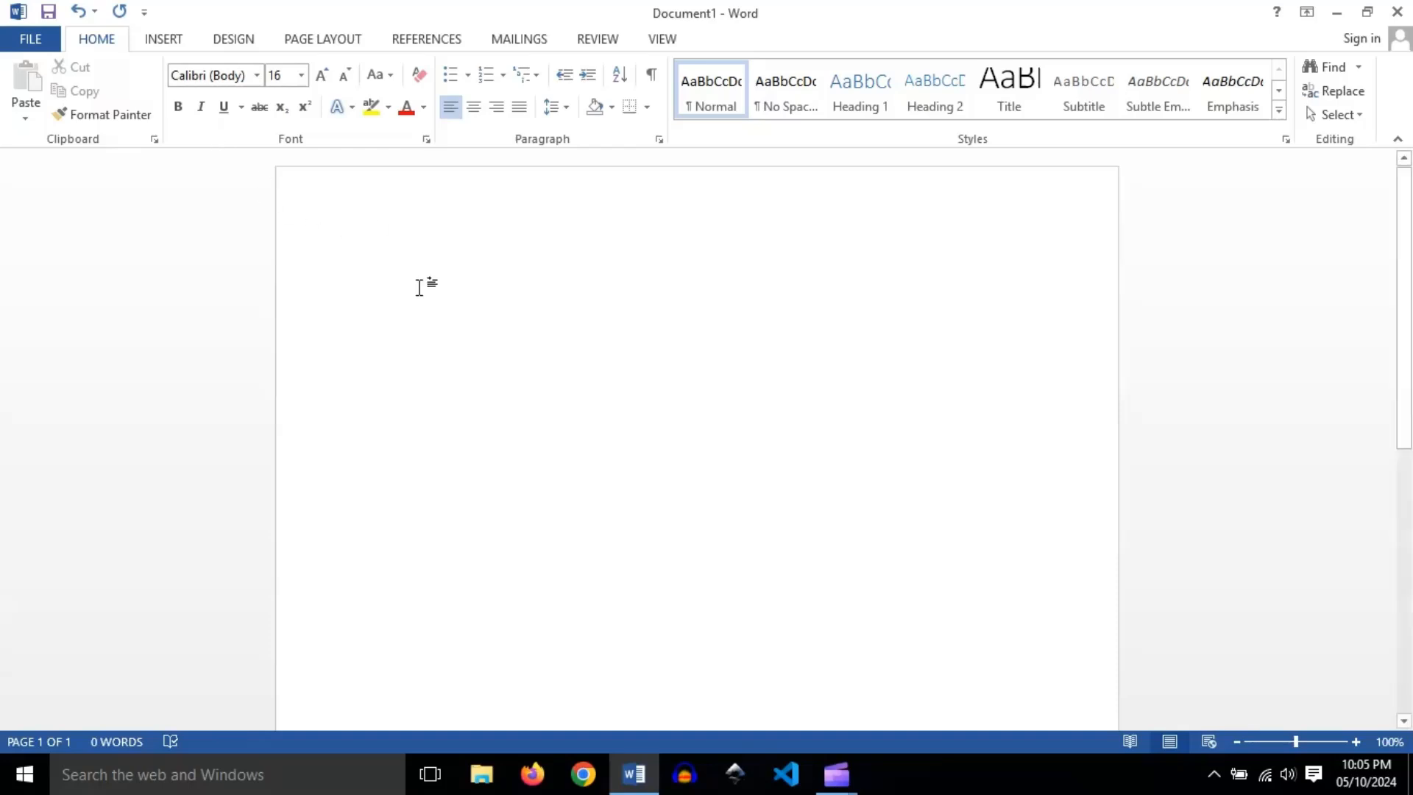
Enter the text "Font group commands" on the first line of the blank document
text(Font)
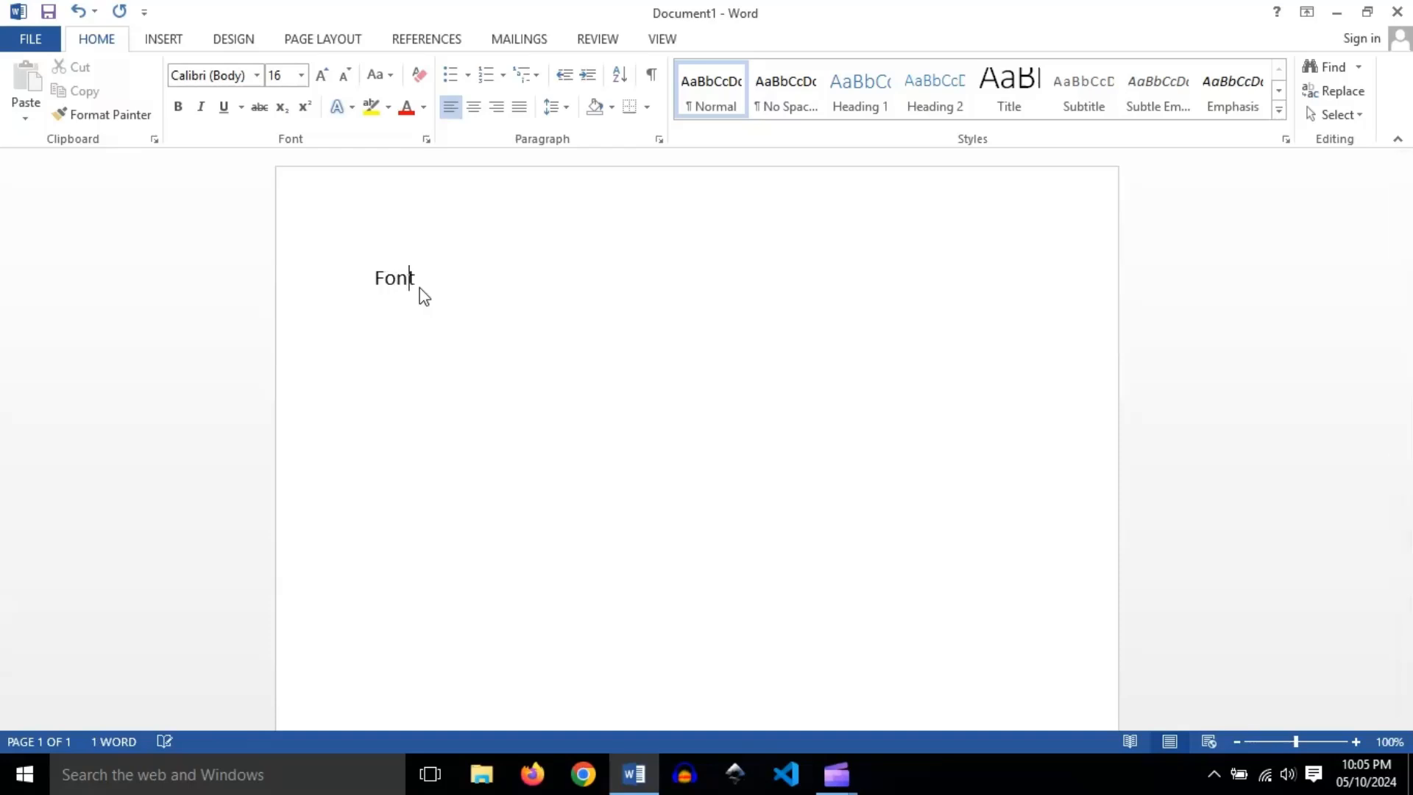
text( group commands)
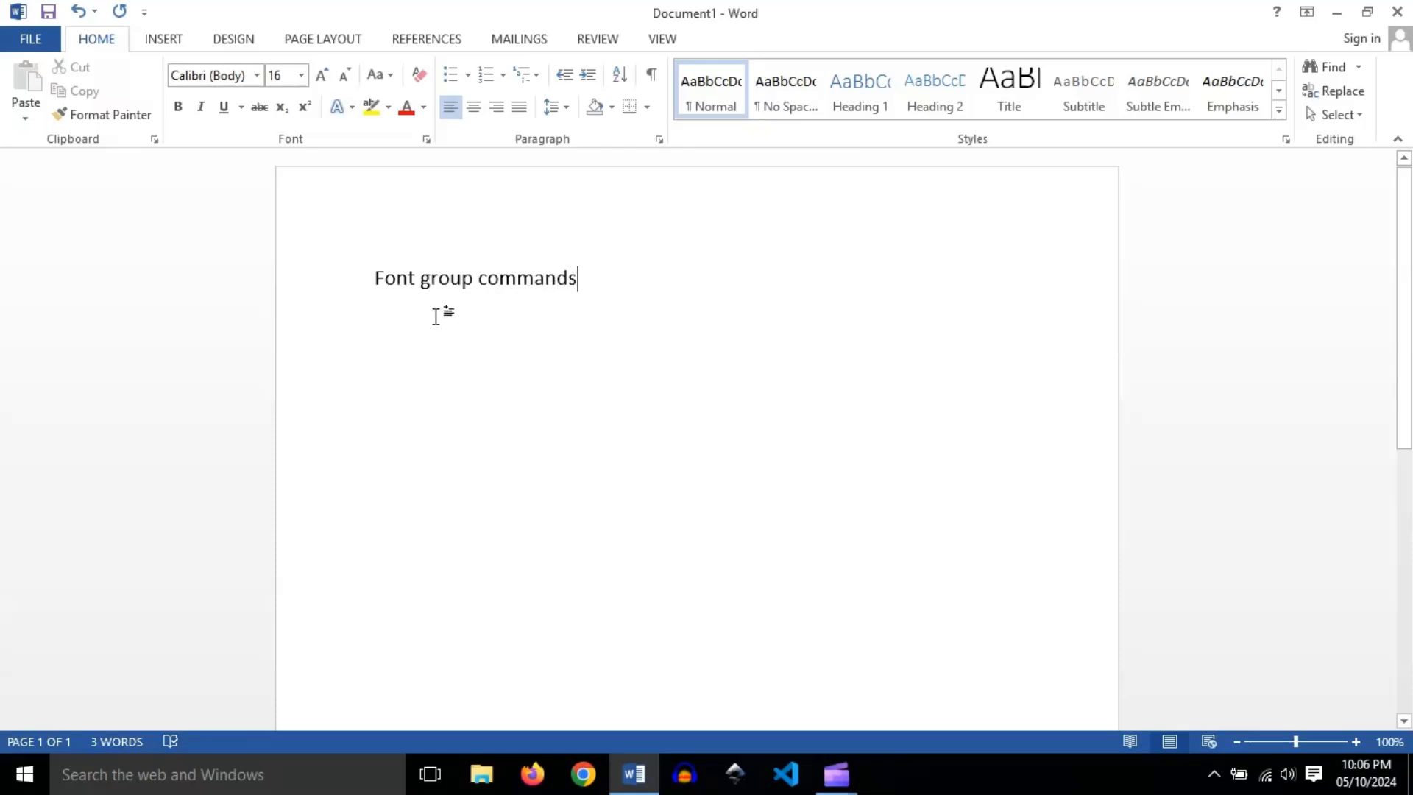
Select the whole line "Font group commands", clear the selection, and select only the word "commands"
triple_click(504, 281)
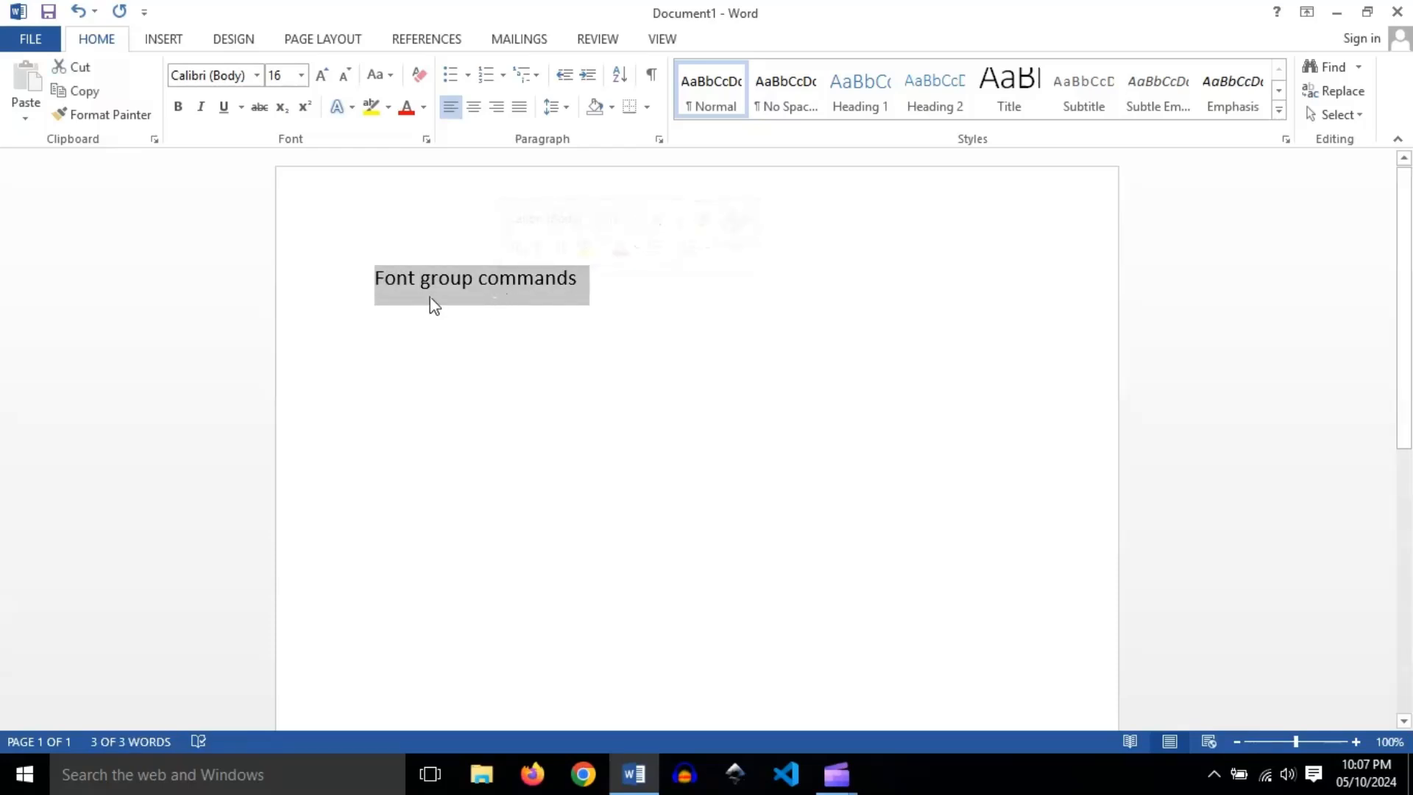
click(600, 285)
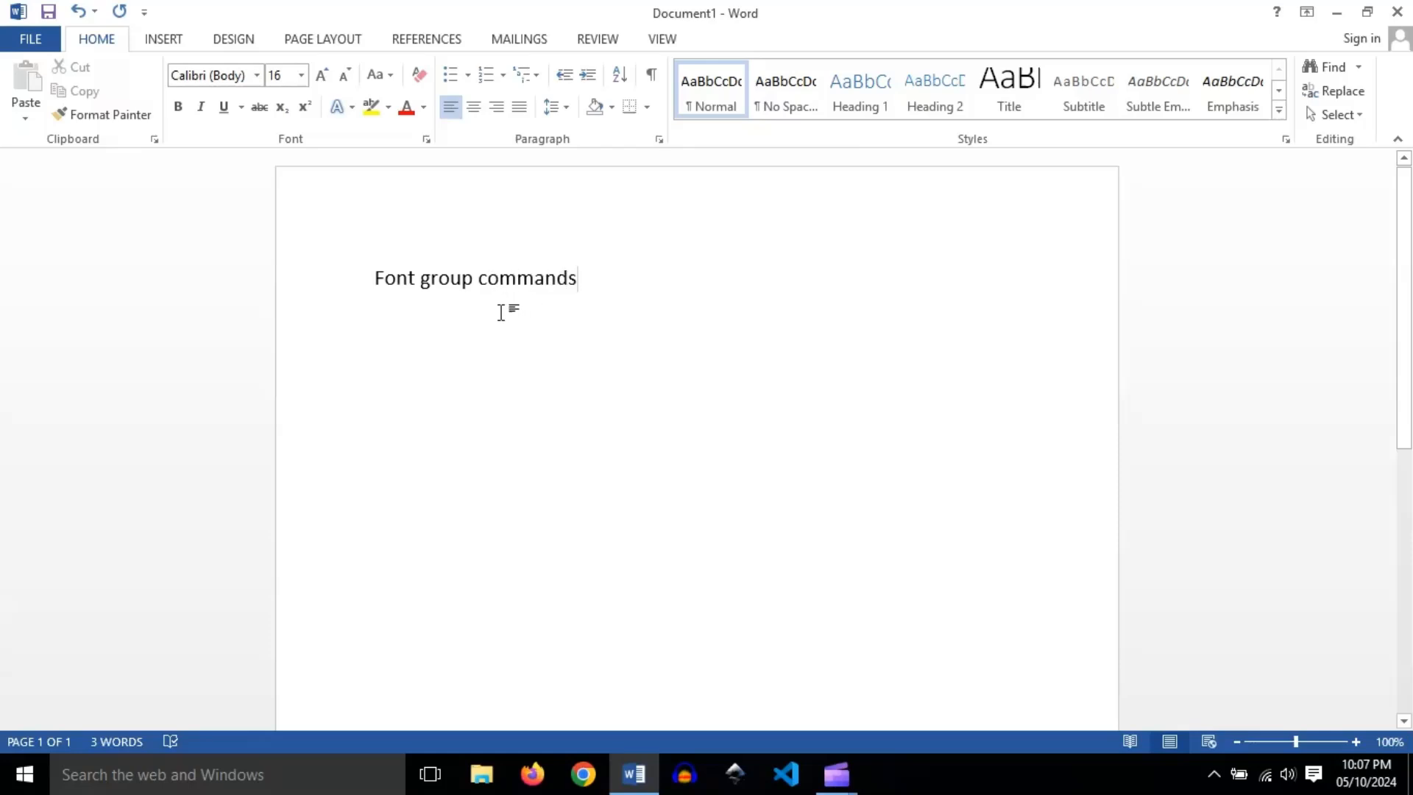
drag(478, 279, 572, 278)
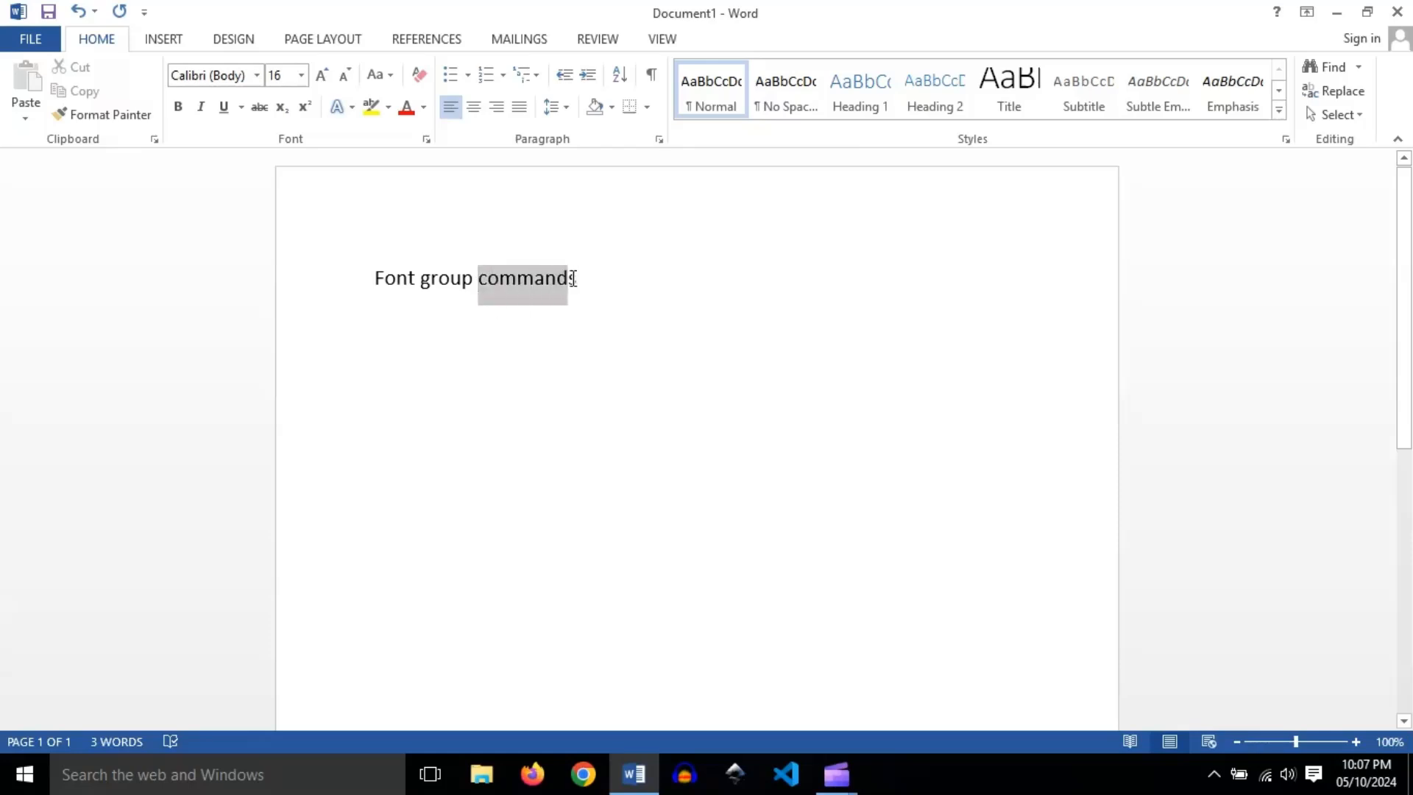
click(571, 305)
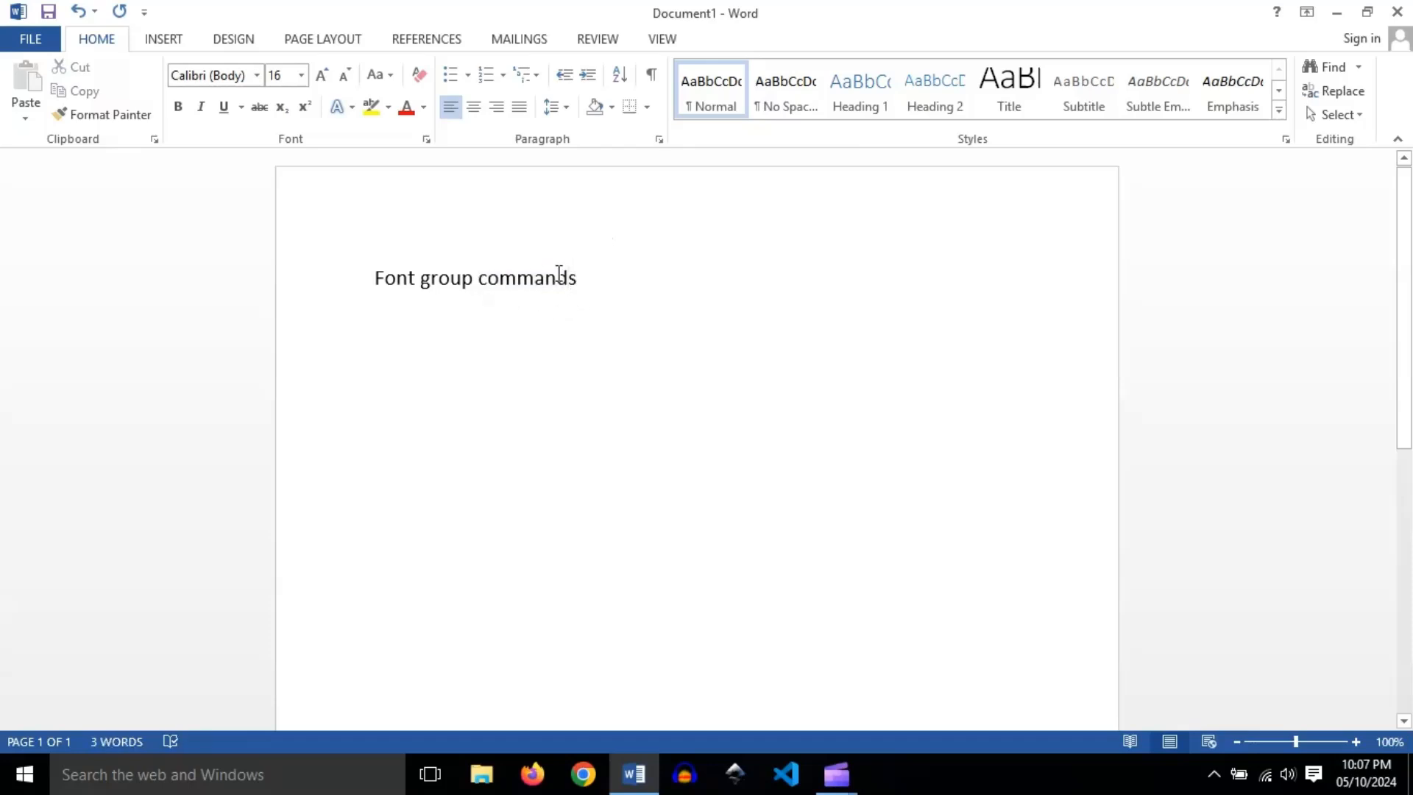
double_click(507, 278)
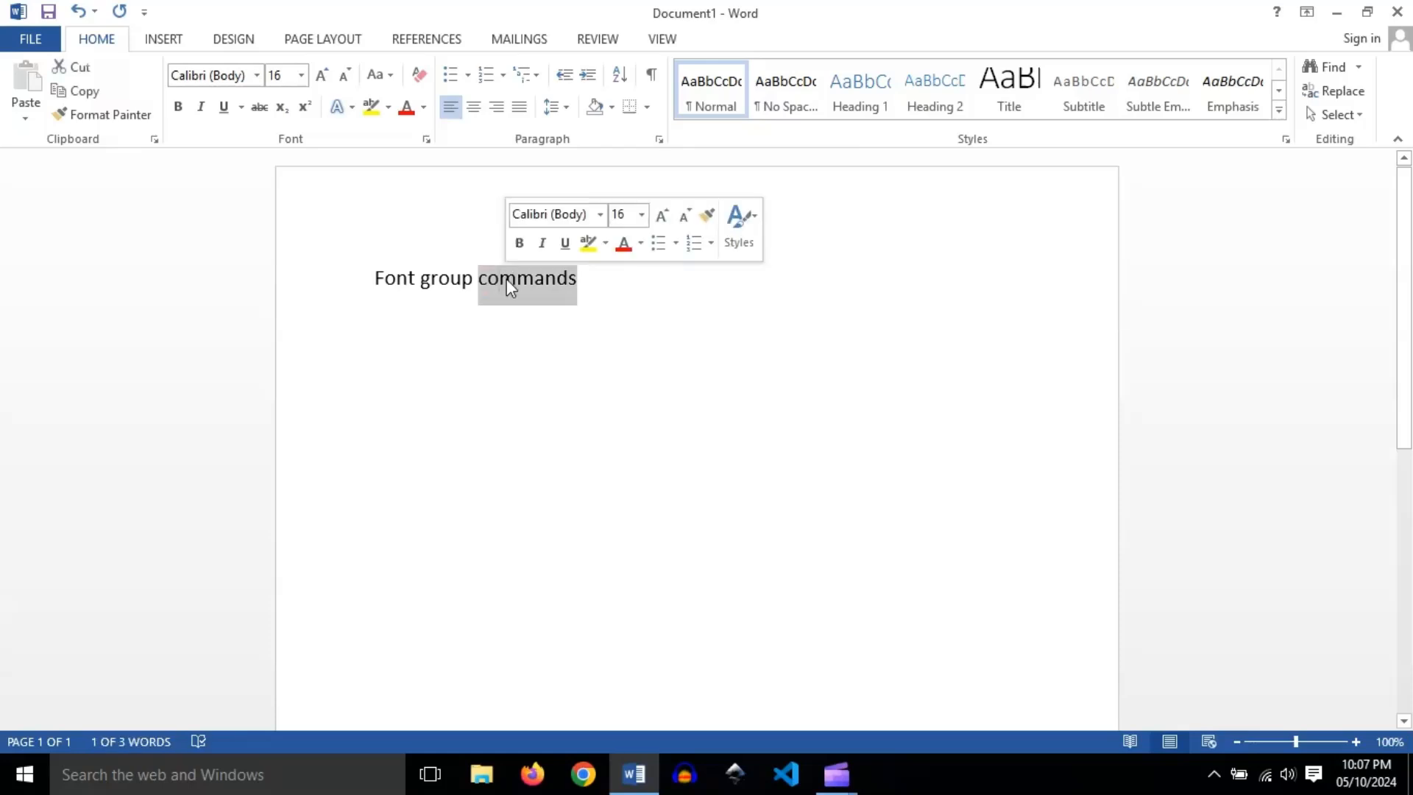
click(481, 281)
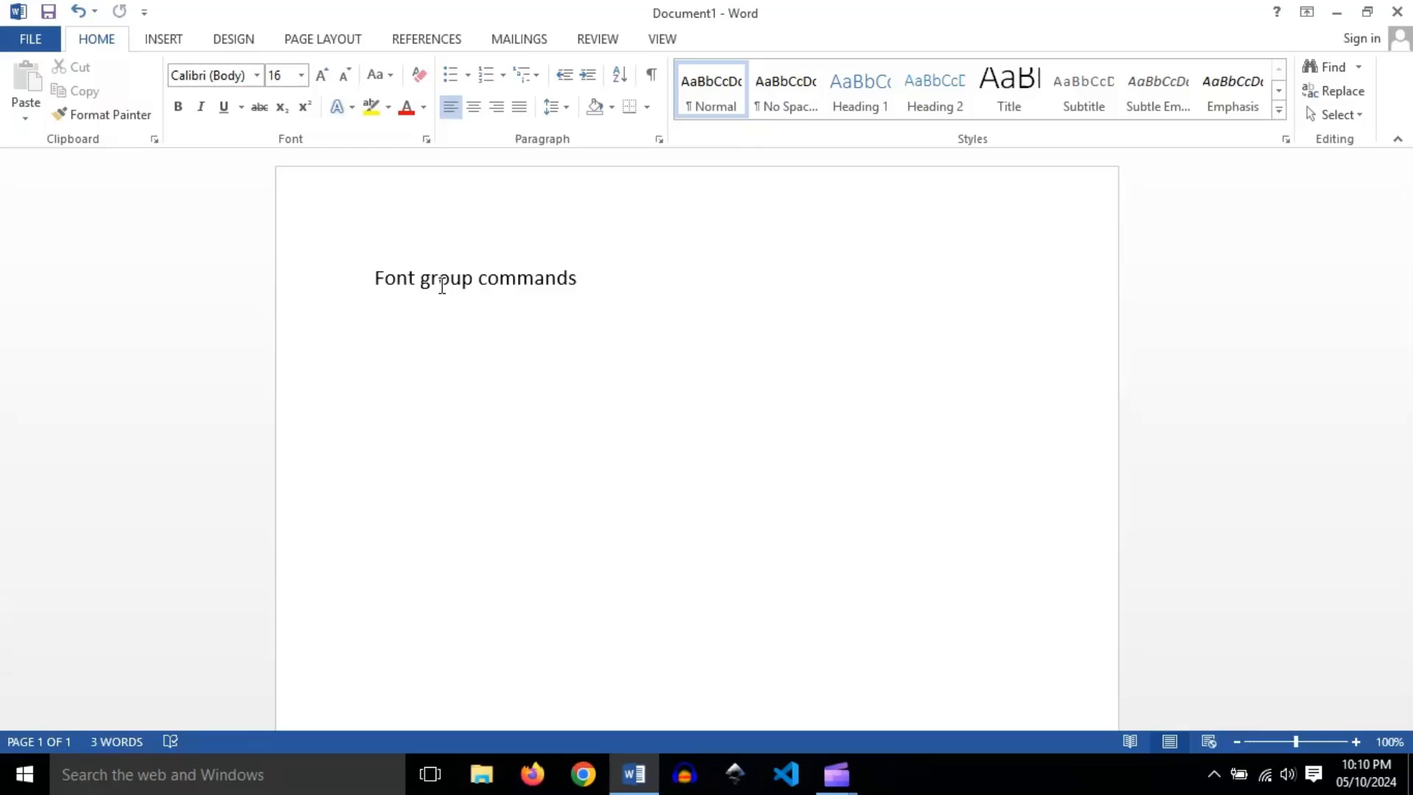
Extend the selection by one character forward and backward over the letter "g" of "group", clearing it each time
key(shift+Right)
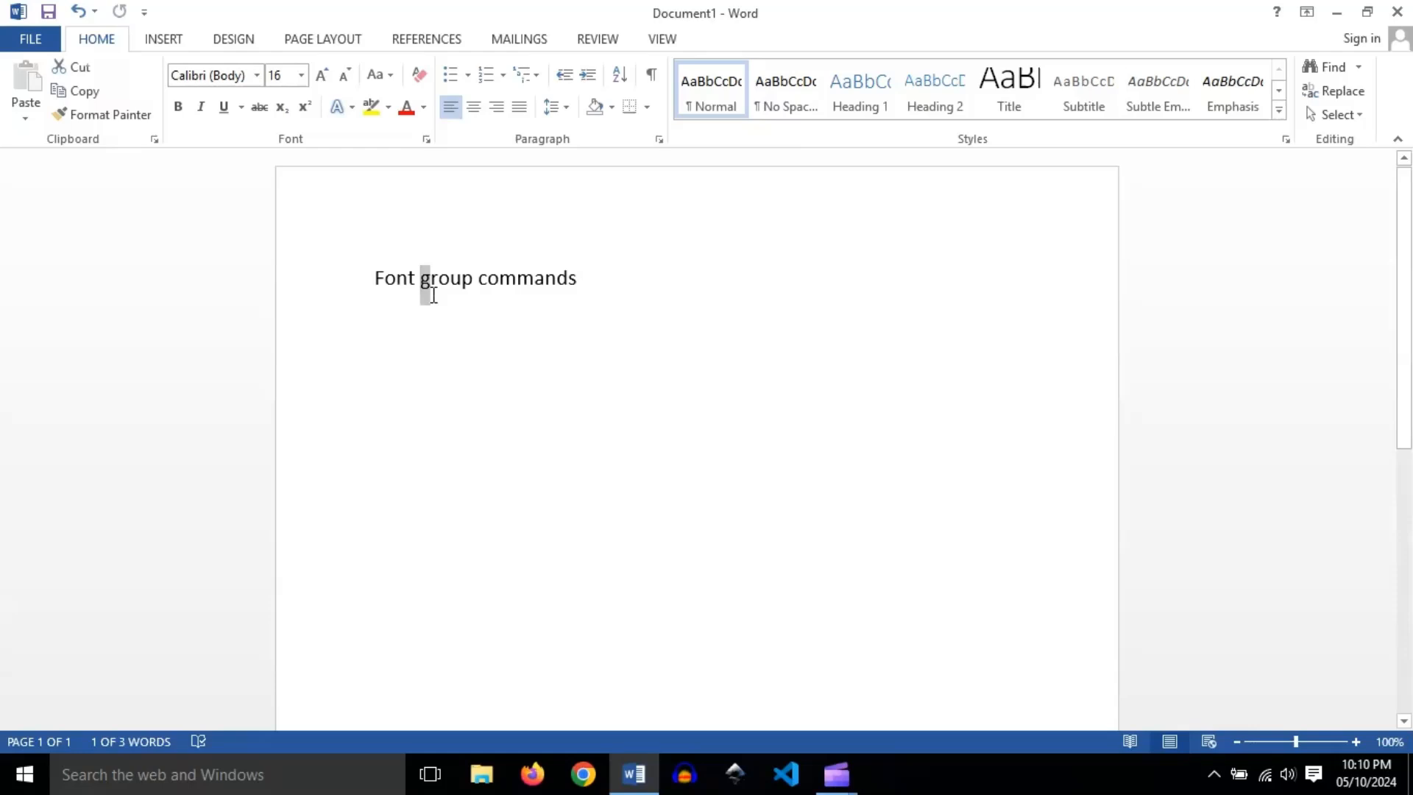
click(432, 296)
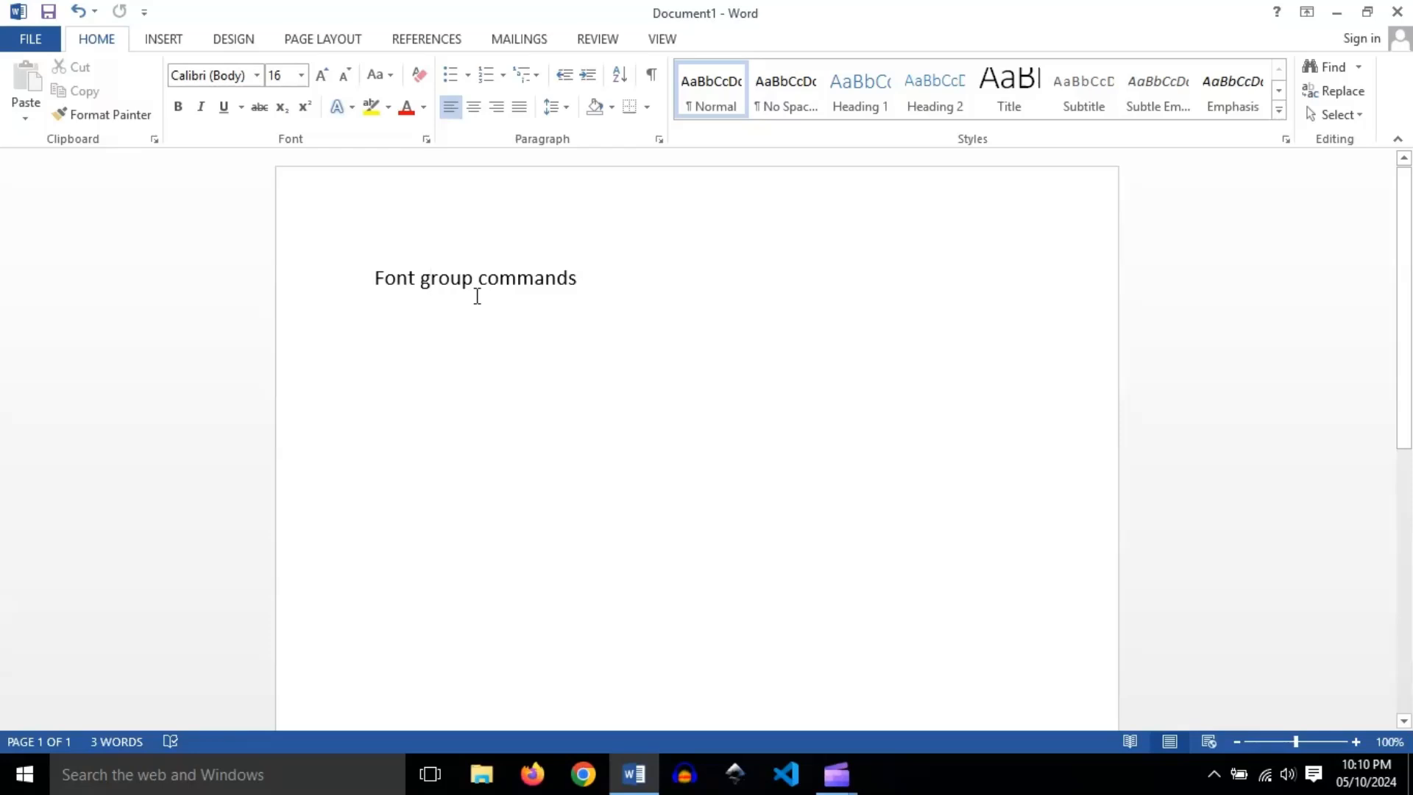
key(shift+Left)
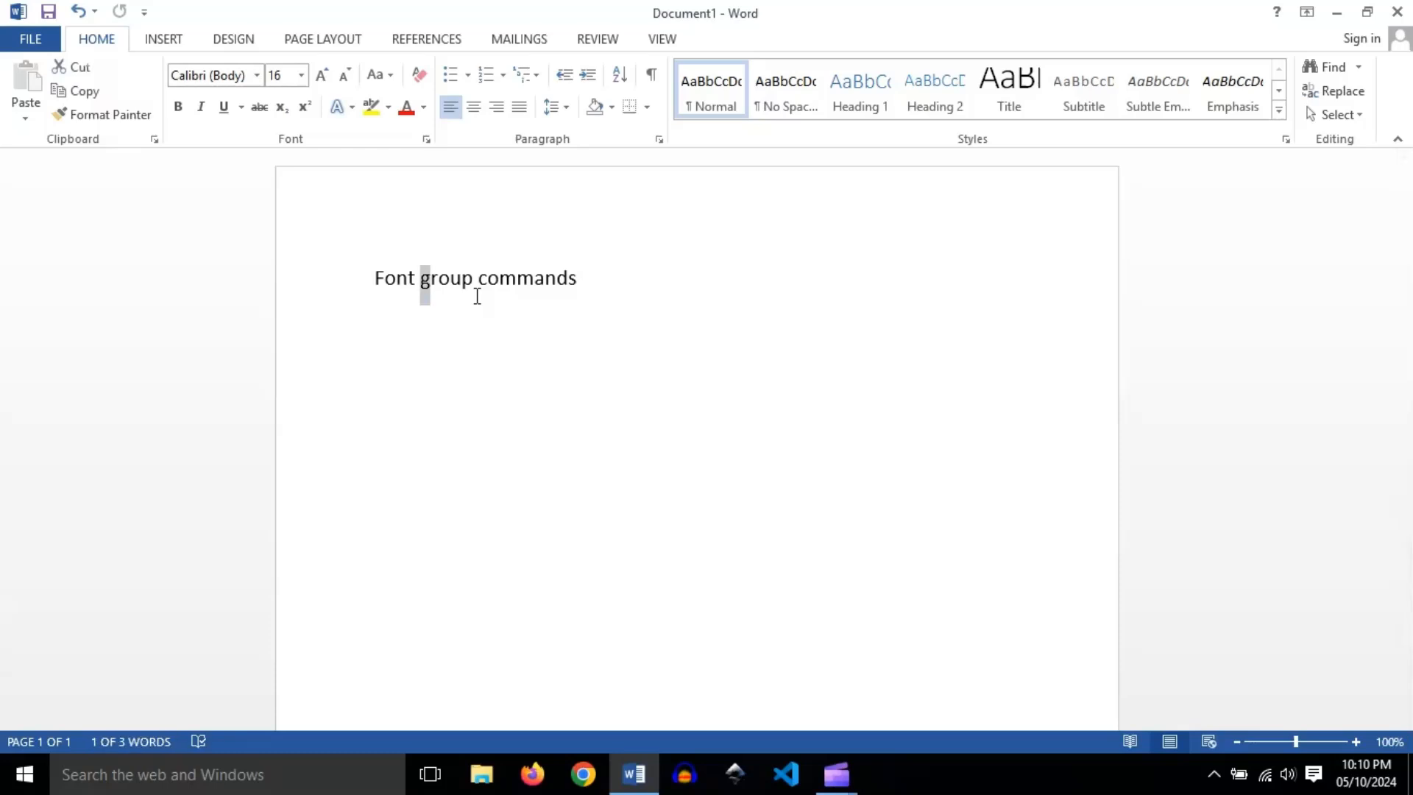
key(Left)
Change the font of the whole line "Font group commands" to Bernard MT Condensed
triple_click(434, 280)
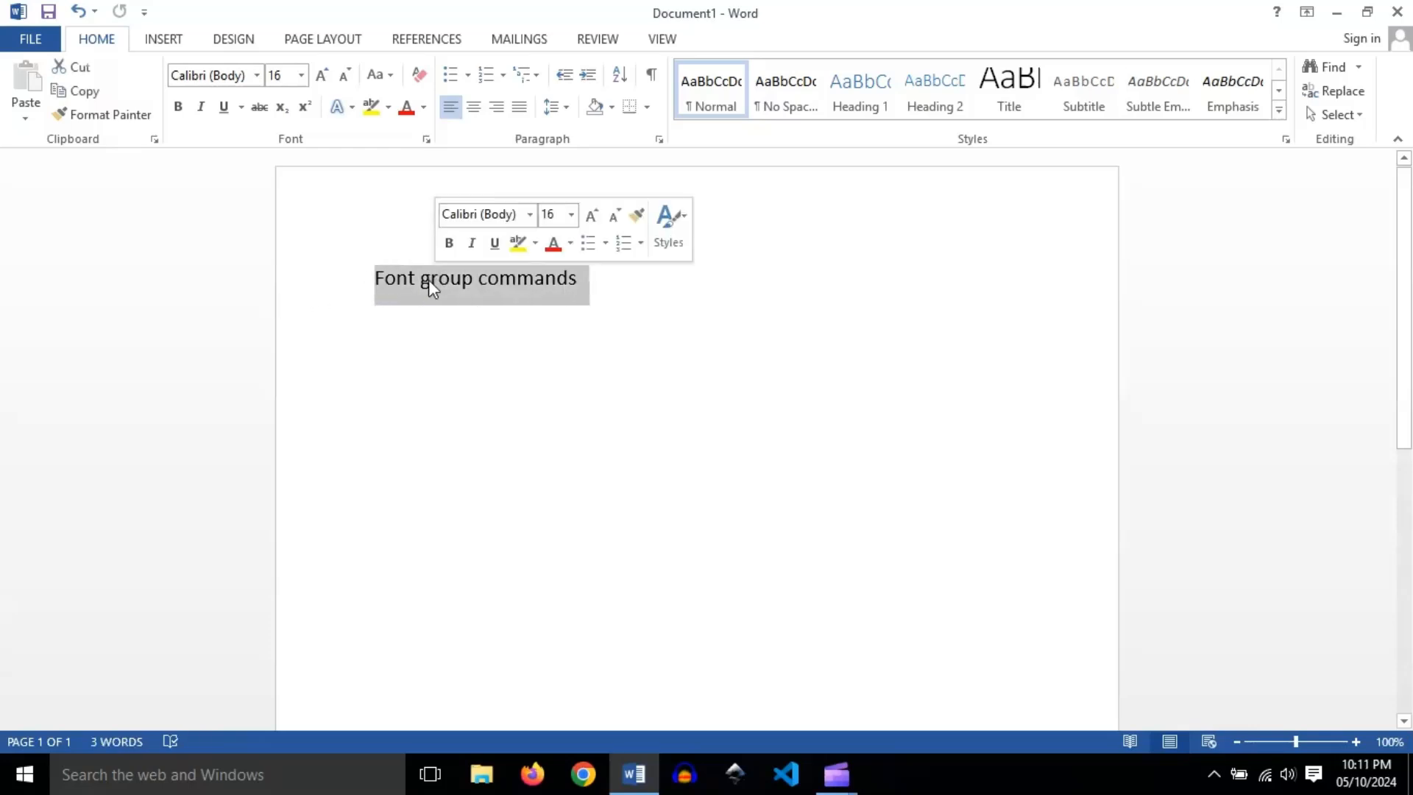
click(257, 75)
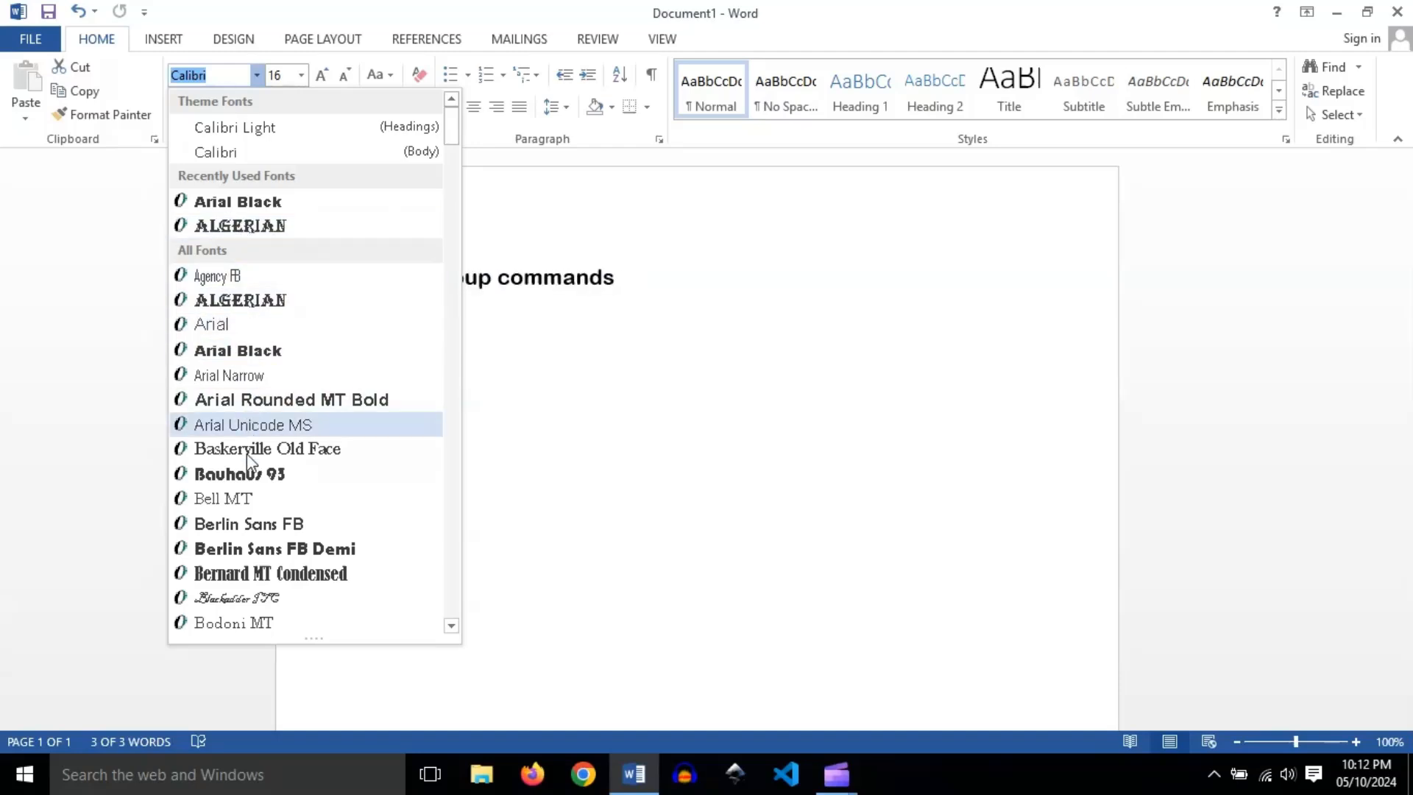
click(267, 575)
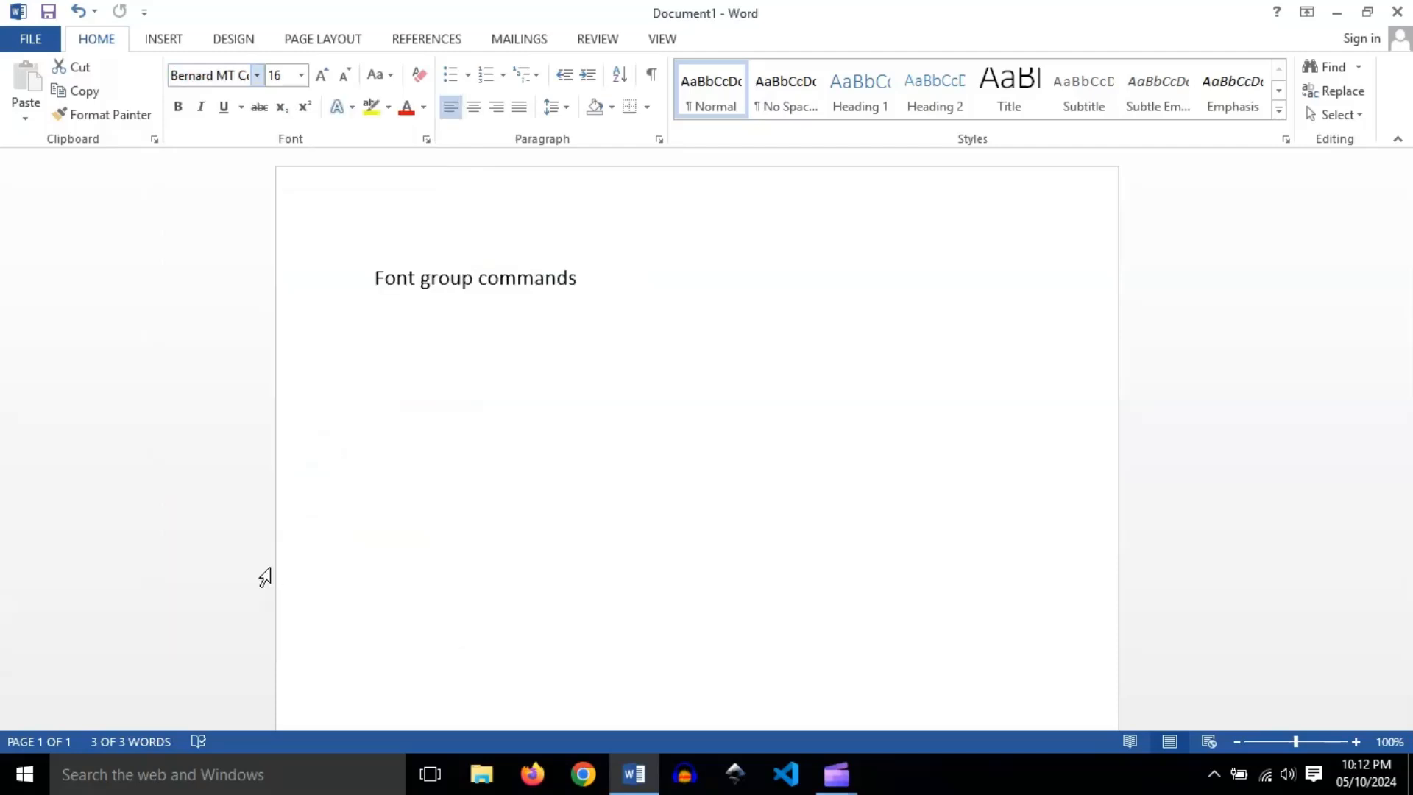
click(632, 289)
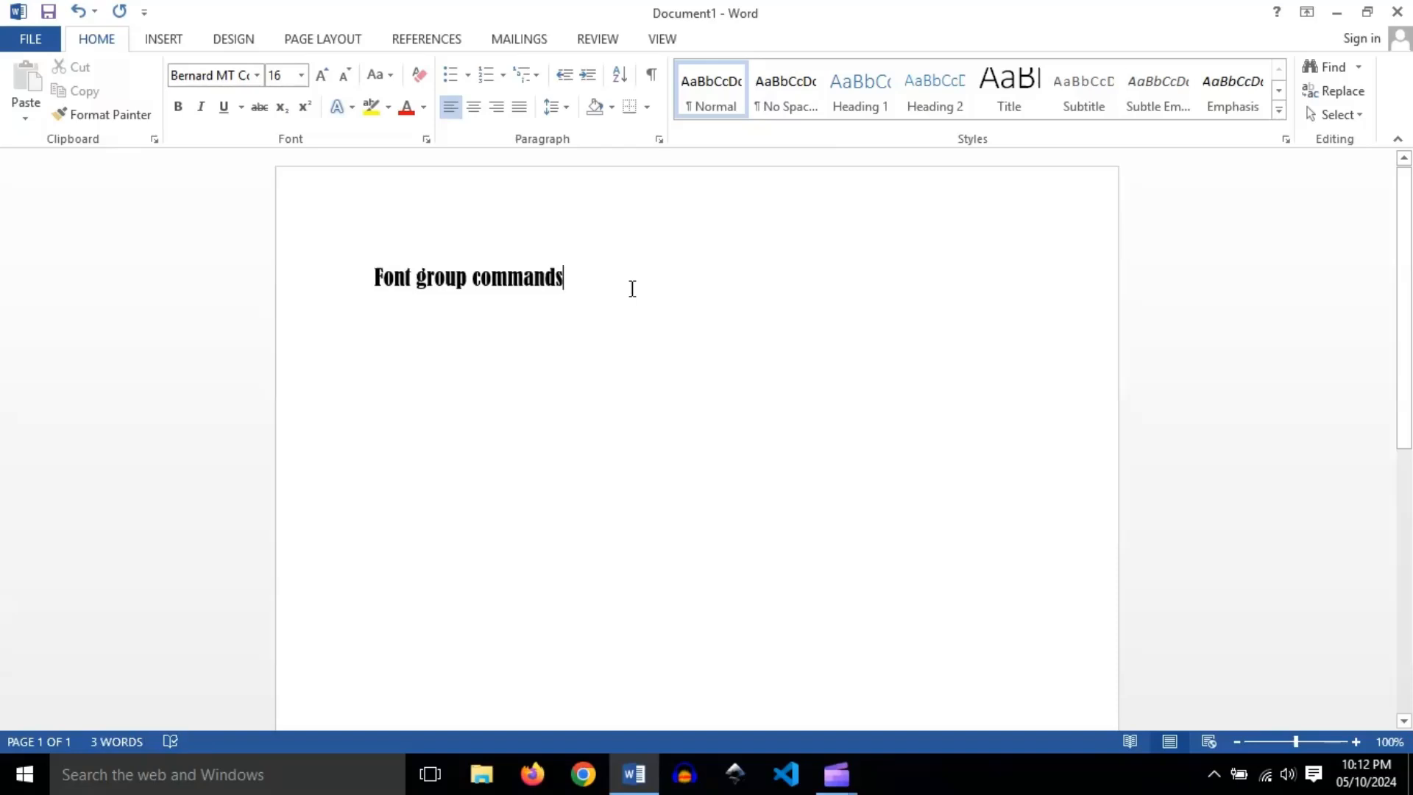
Add a second line reading "adsfddfdf" below "Font group commands" in the same font
key(Return)
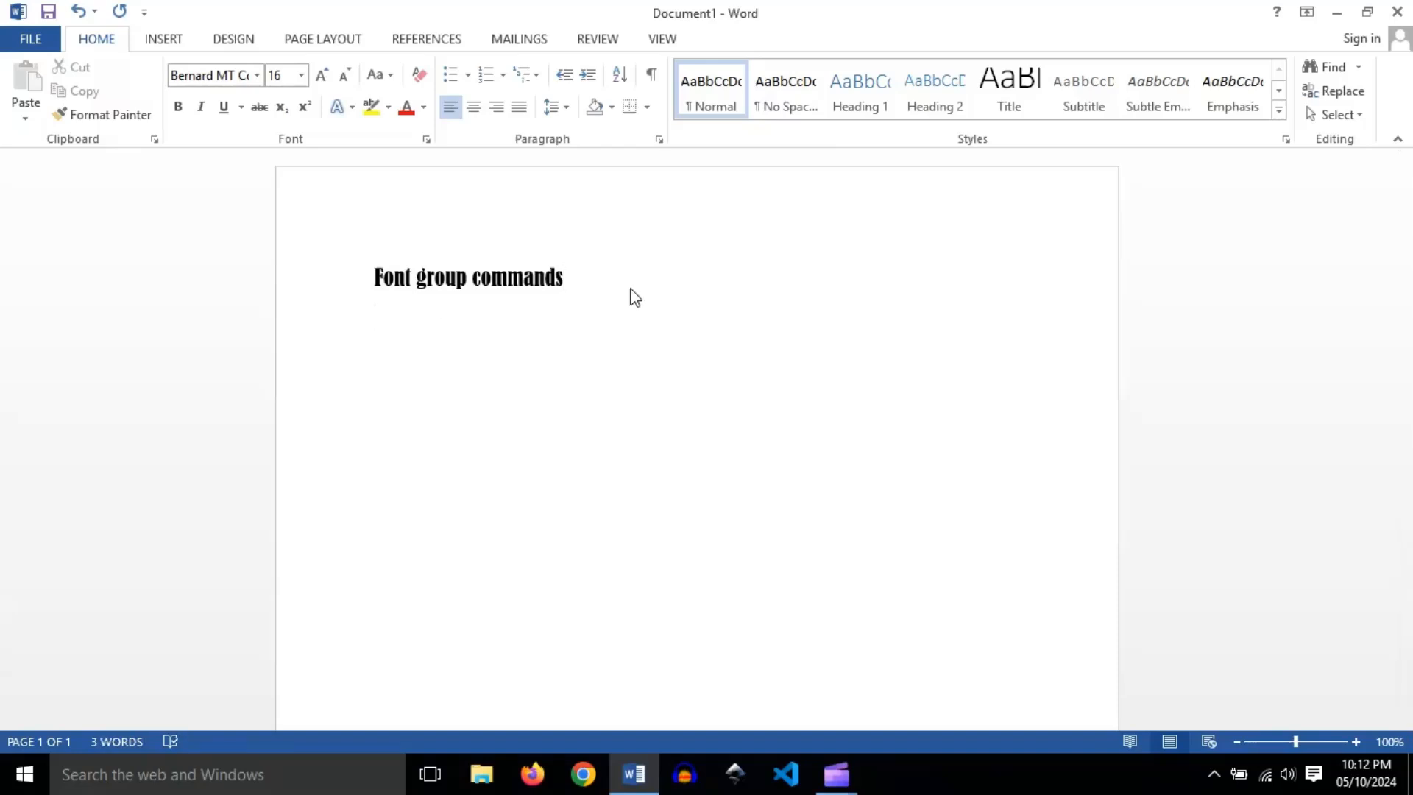
text(adsfdd)
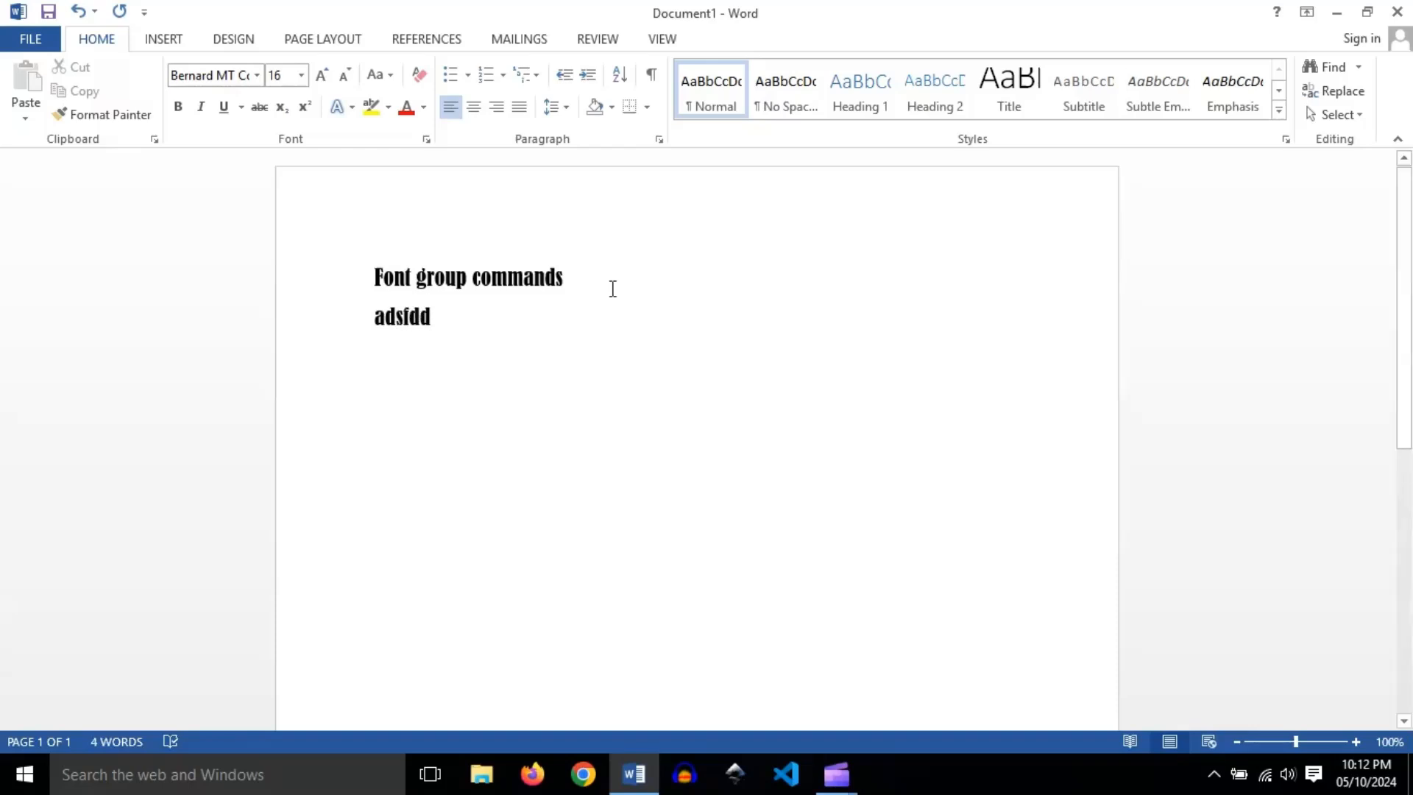
text(fdf)
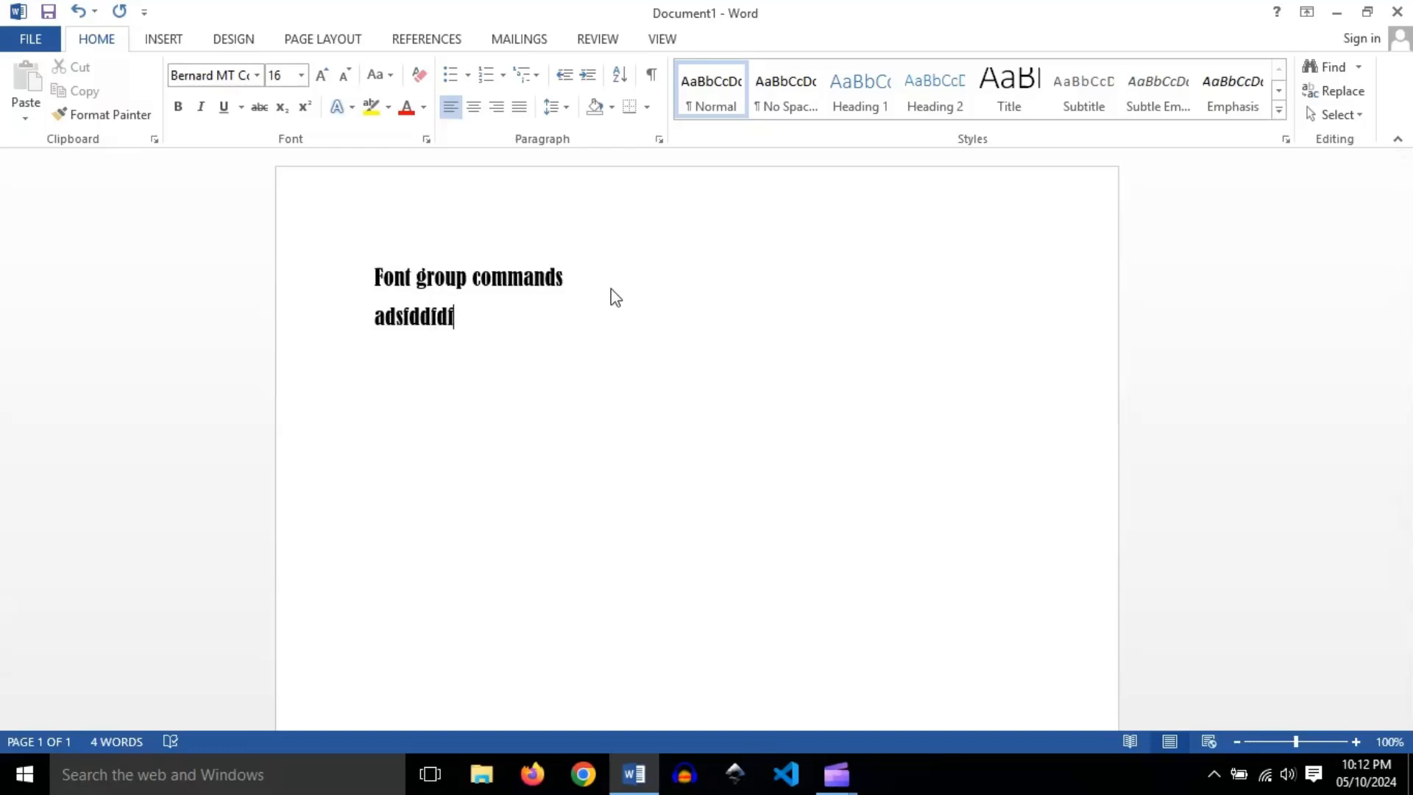
Add a third line reading "KKJKJJ" in the Algerian font
key(Return)
click(258, 76)
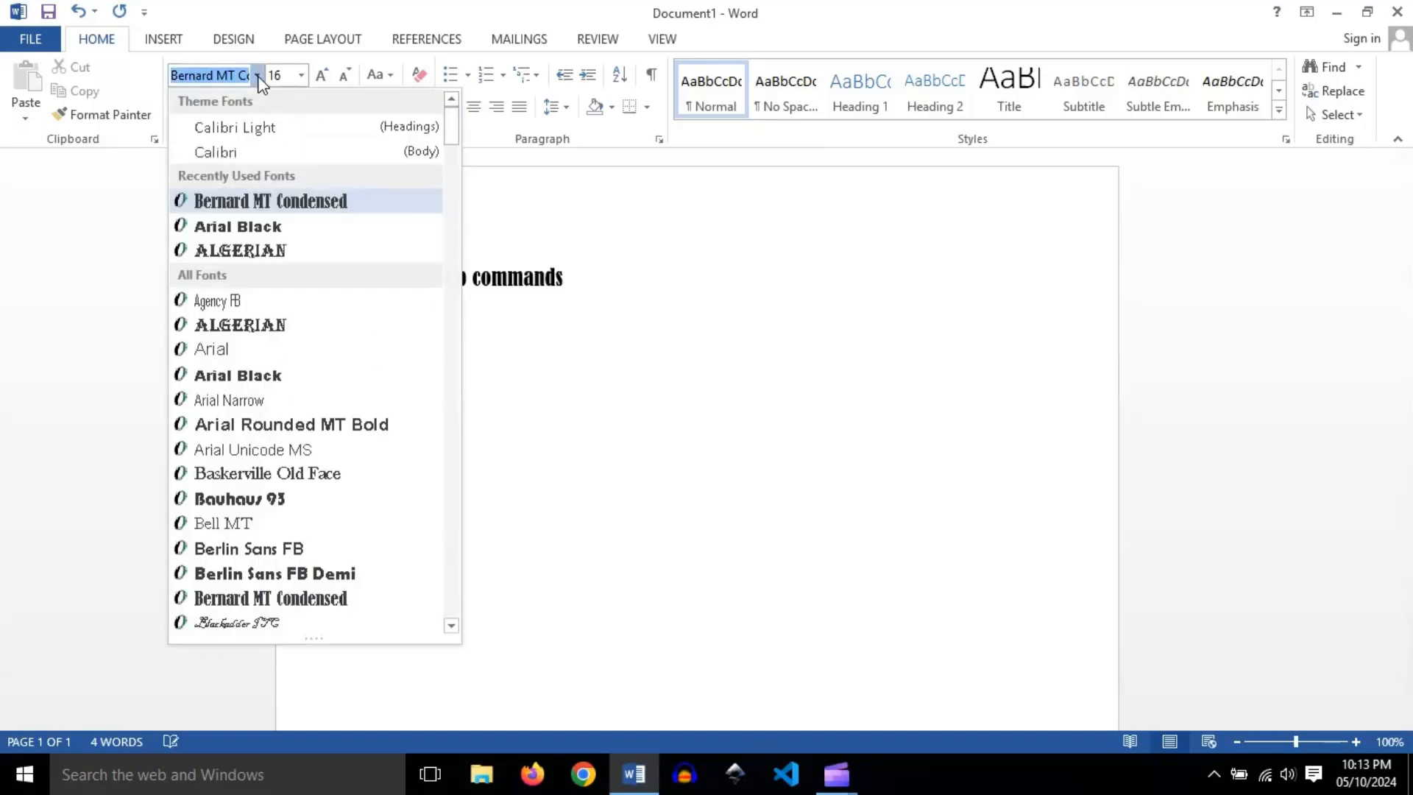
click(271, 252)
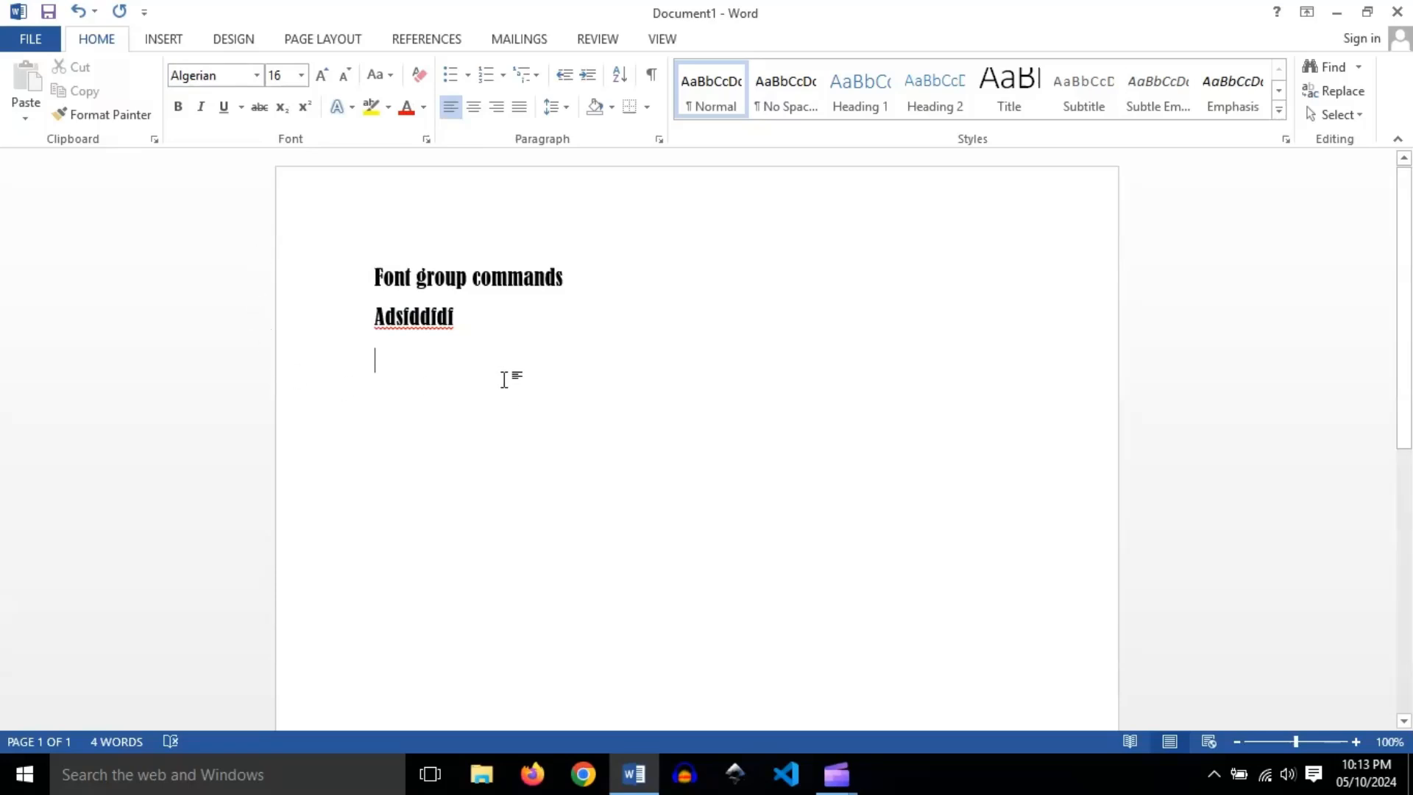
text(KKJKJJ)
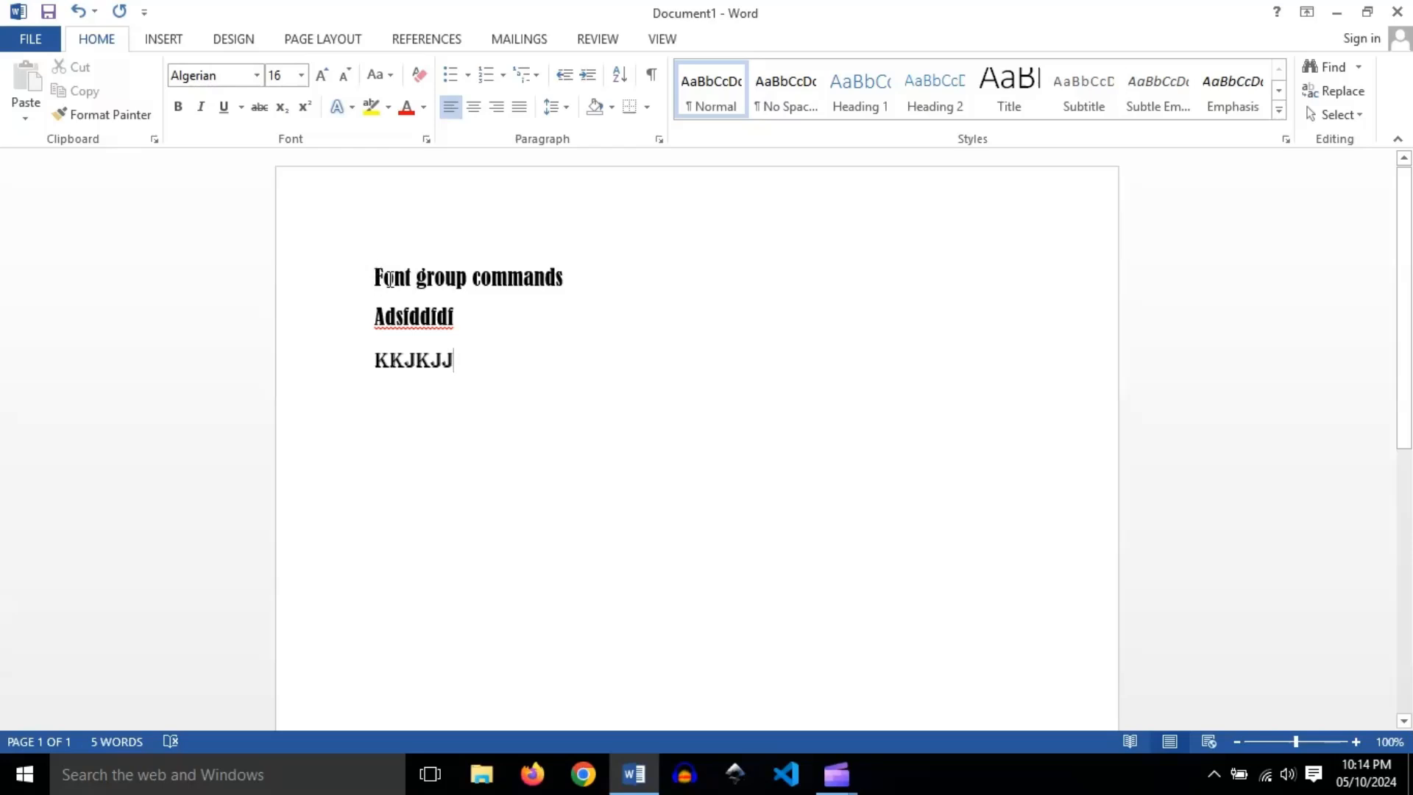
Set the font size of the line "Font group commands" to 10, and restore it to 16
click(302, 75)
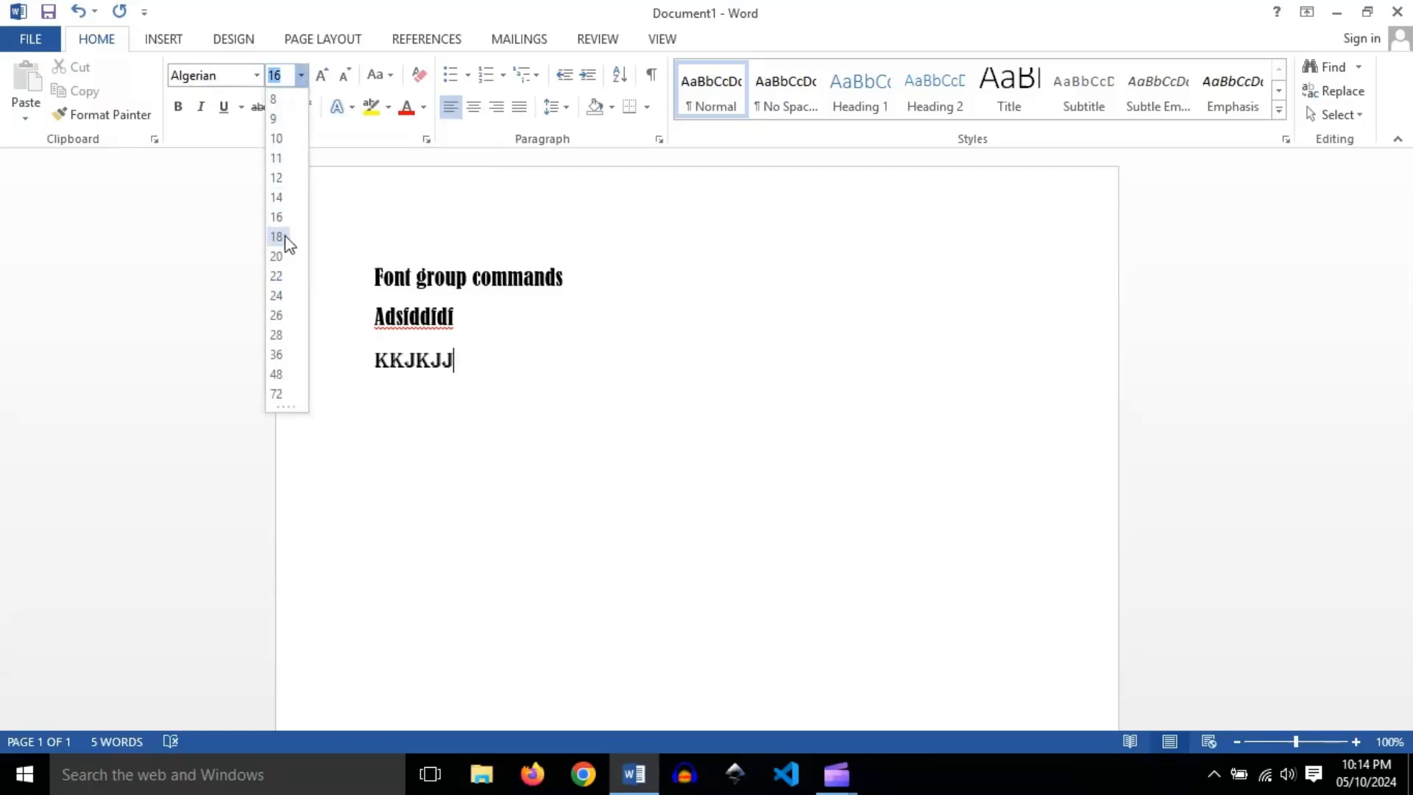
click(575, 280)
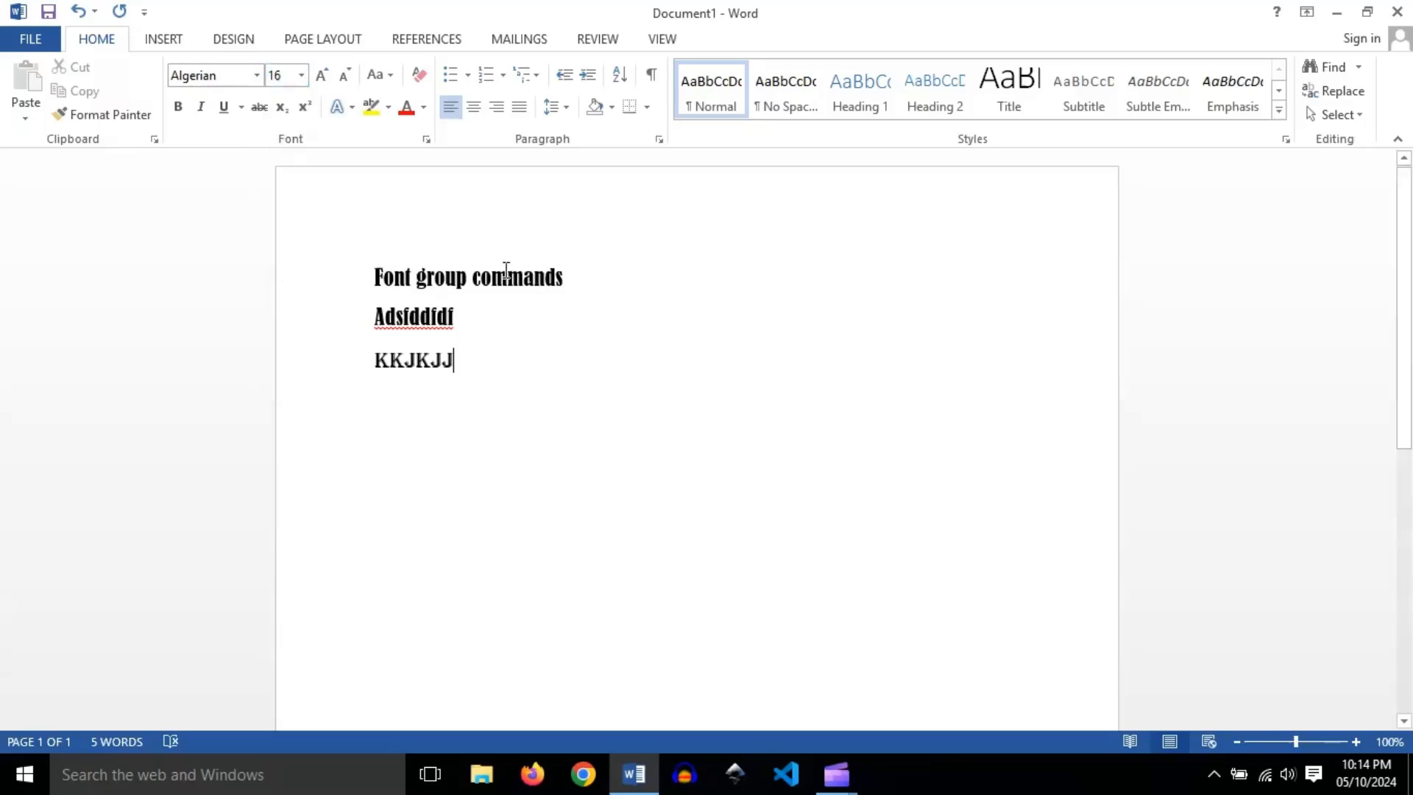
click(350, 277)
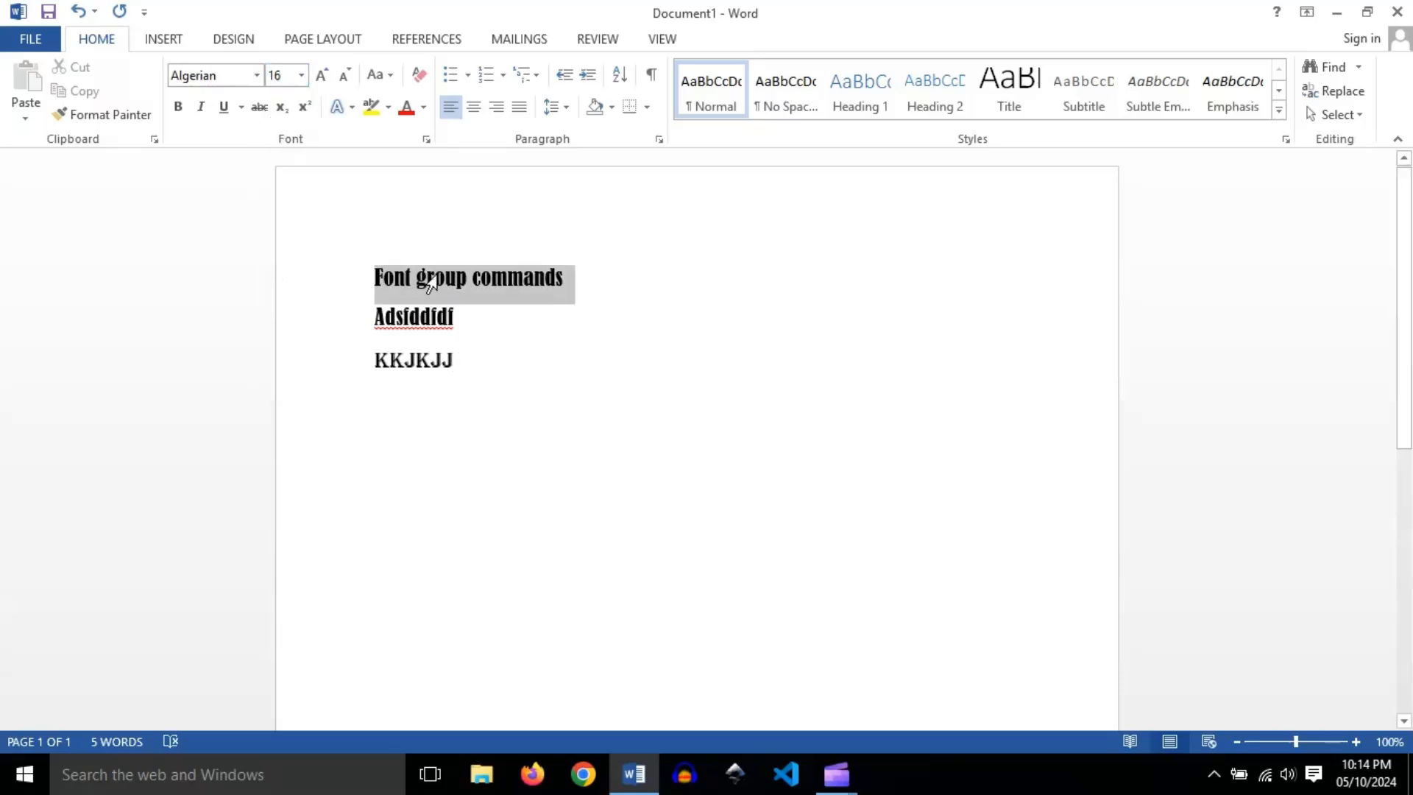
click(300, 76)
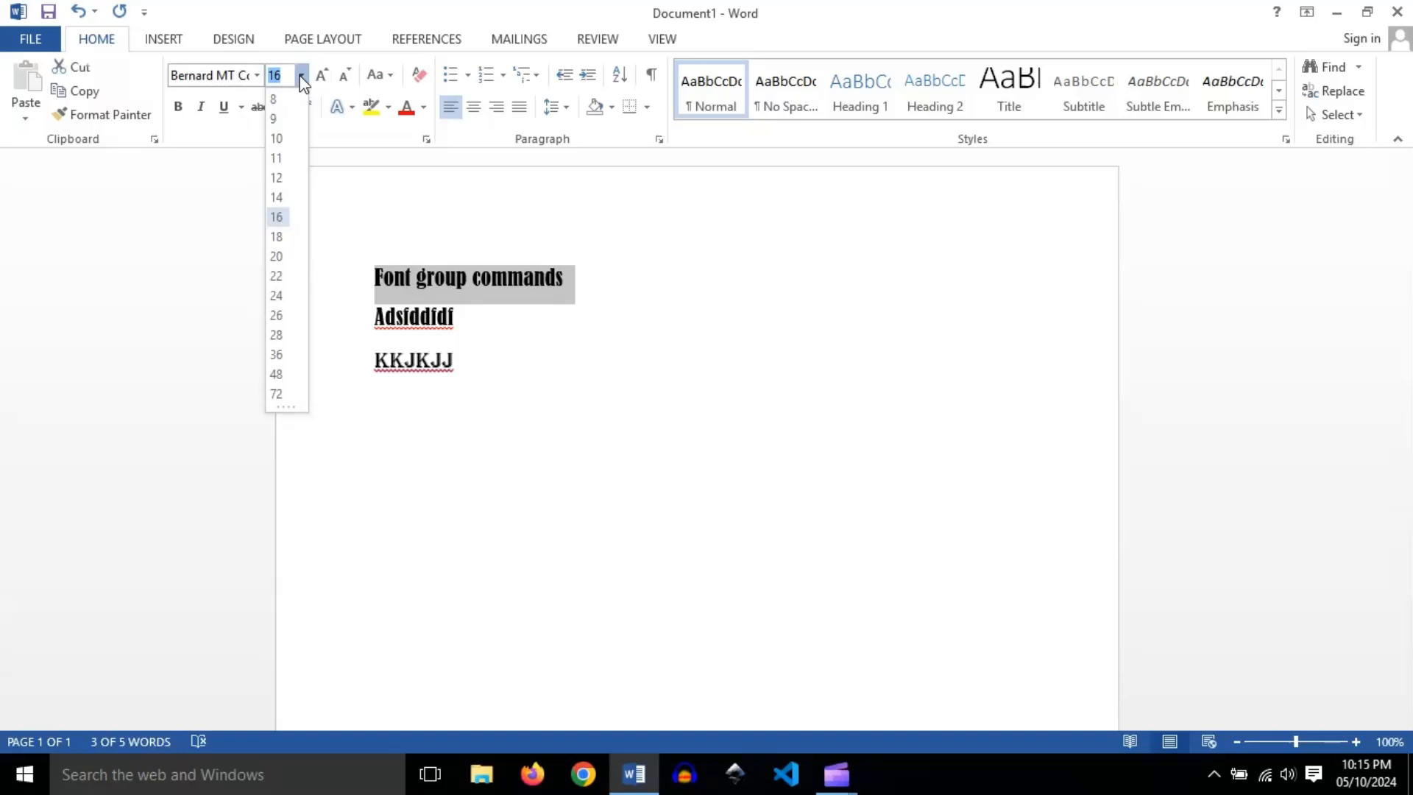
click(278, 139)
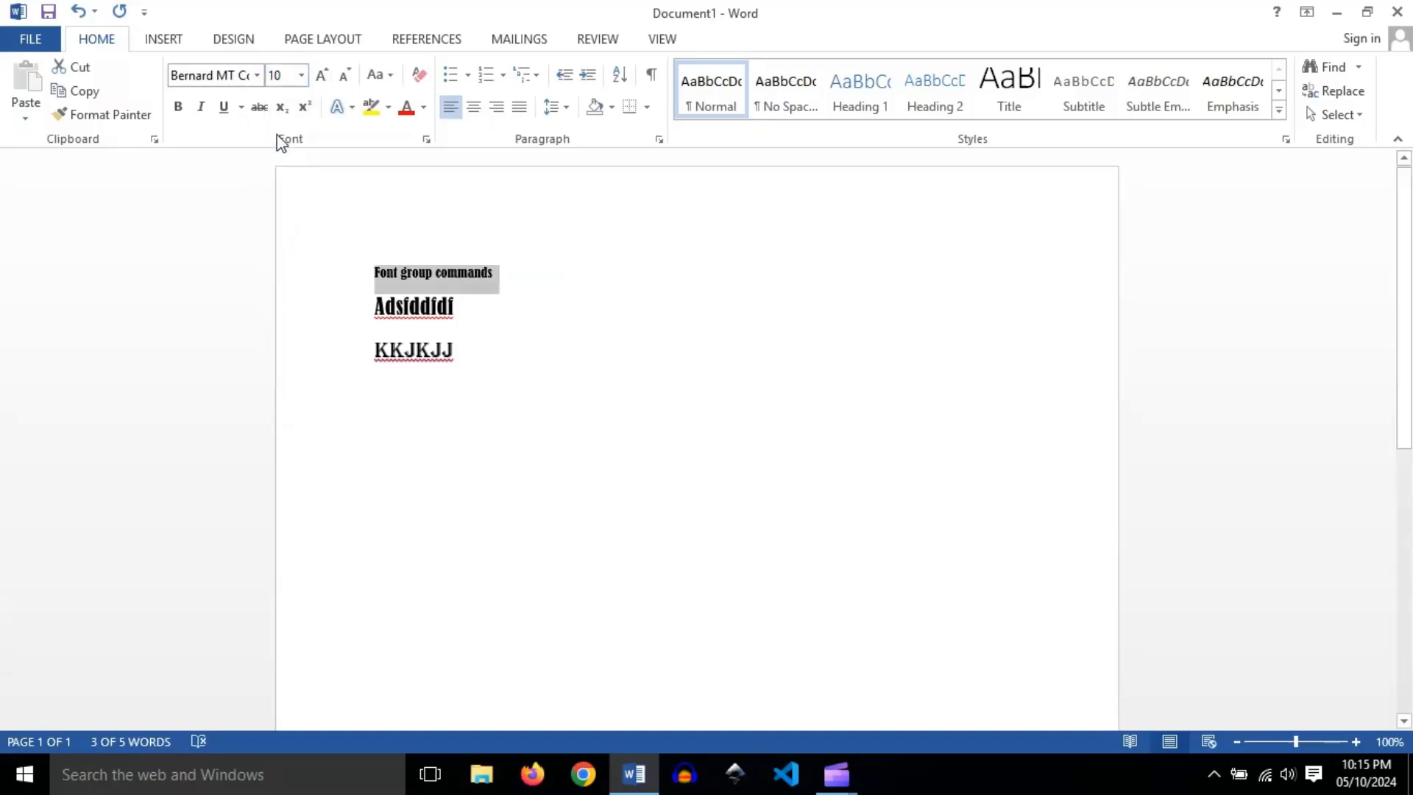
click(301, 76)
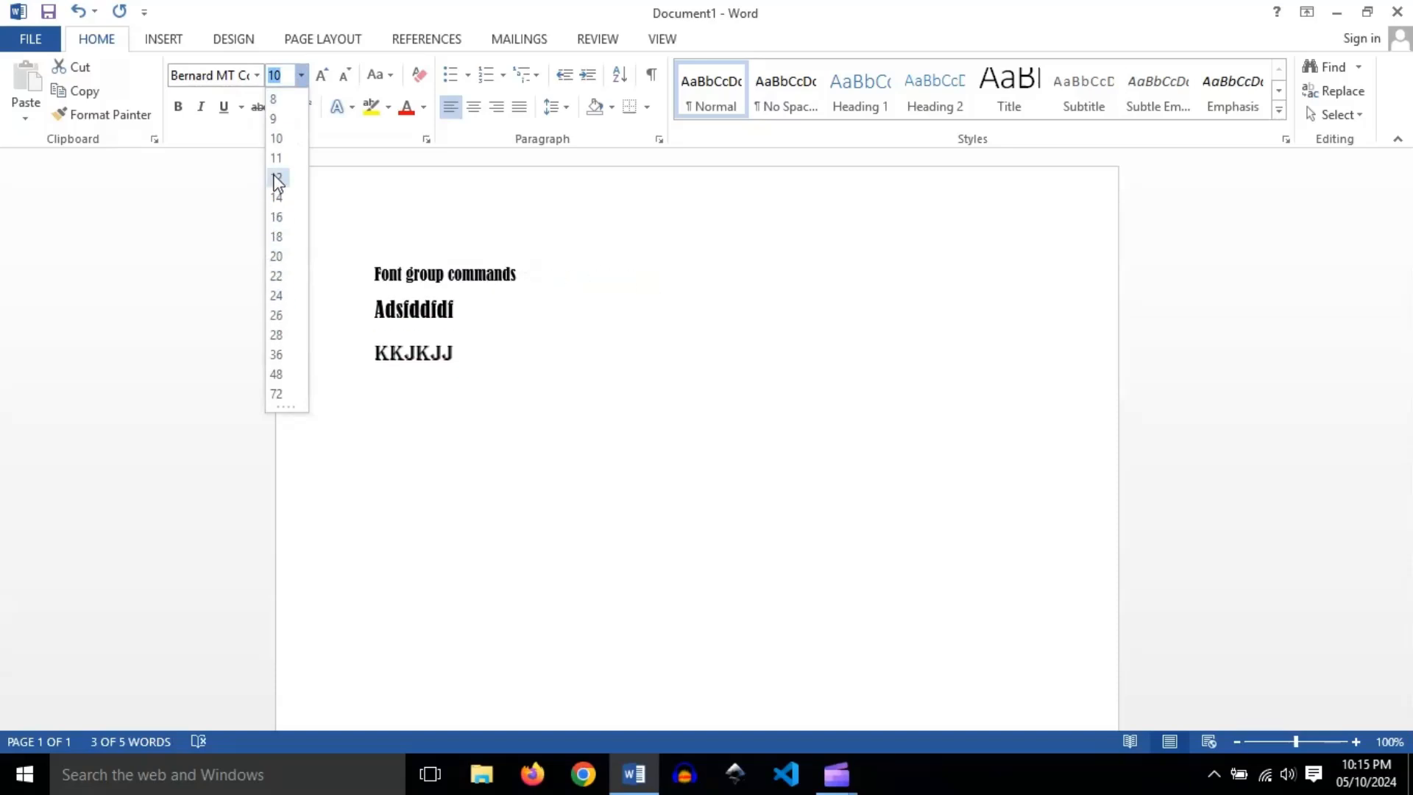
click(276, 216)
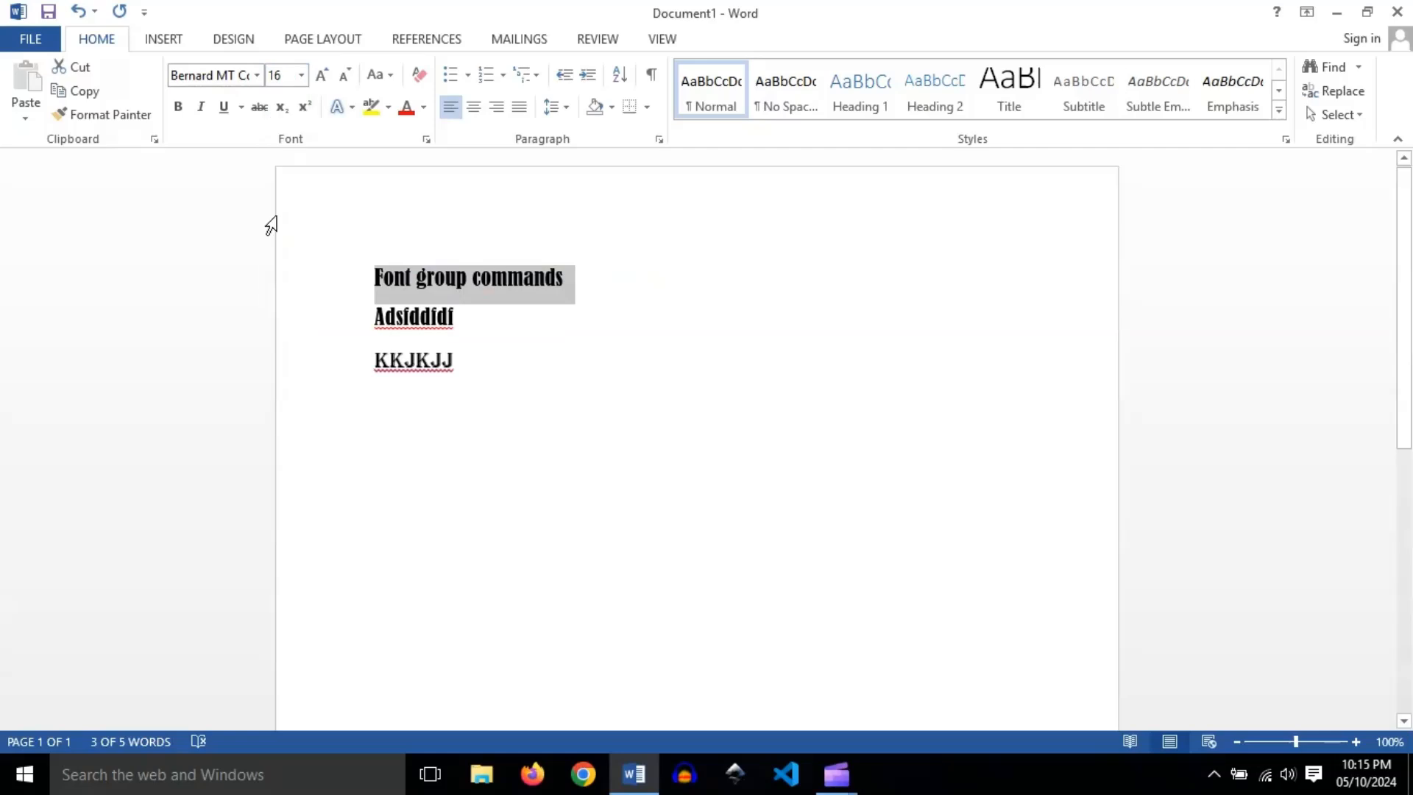
Increase the first line's font size stepwise to 20, and decrease it stepwise back to 16
click(323, 76)
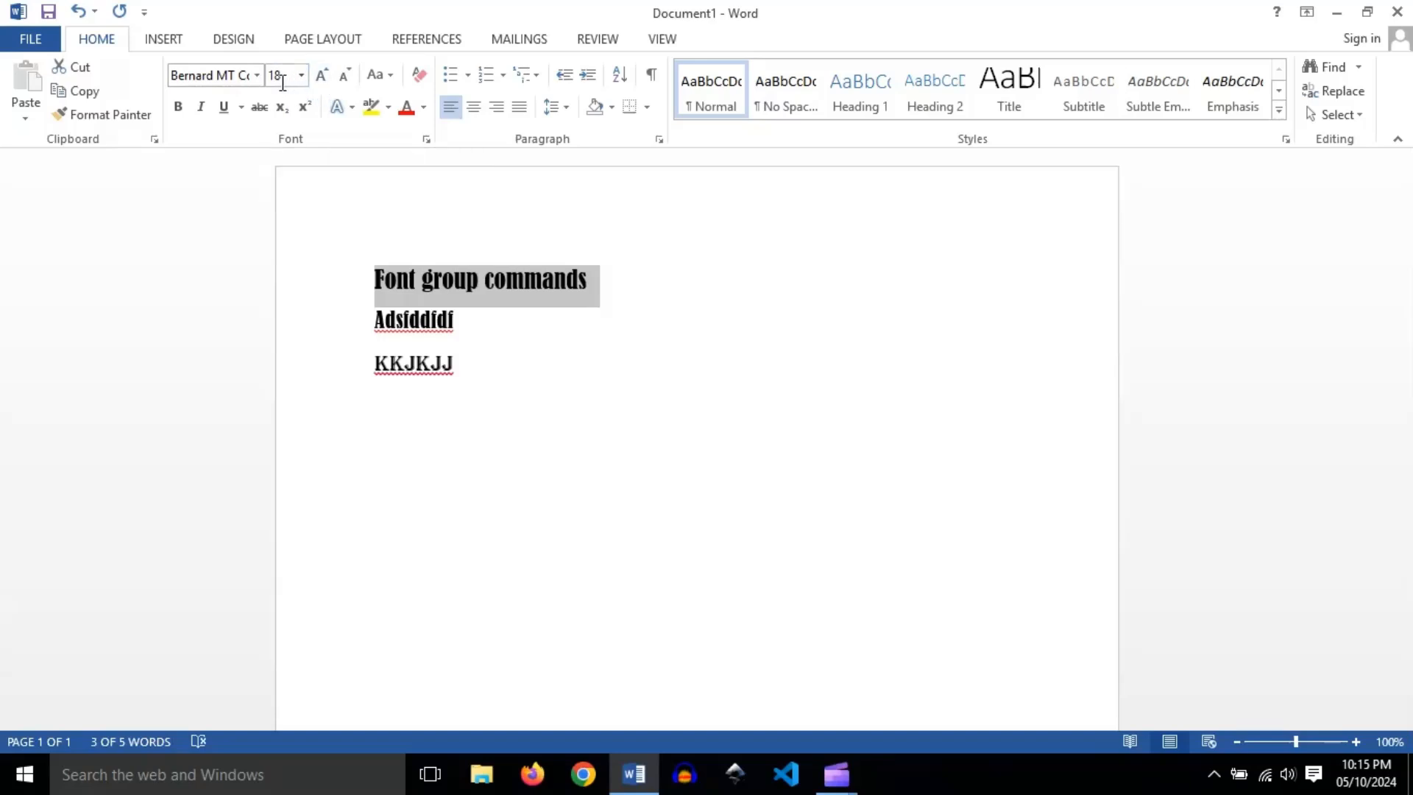
click(323, 76)
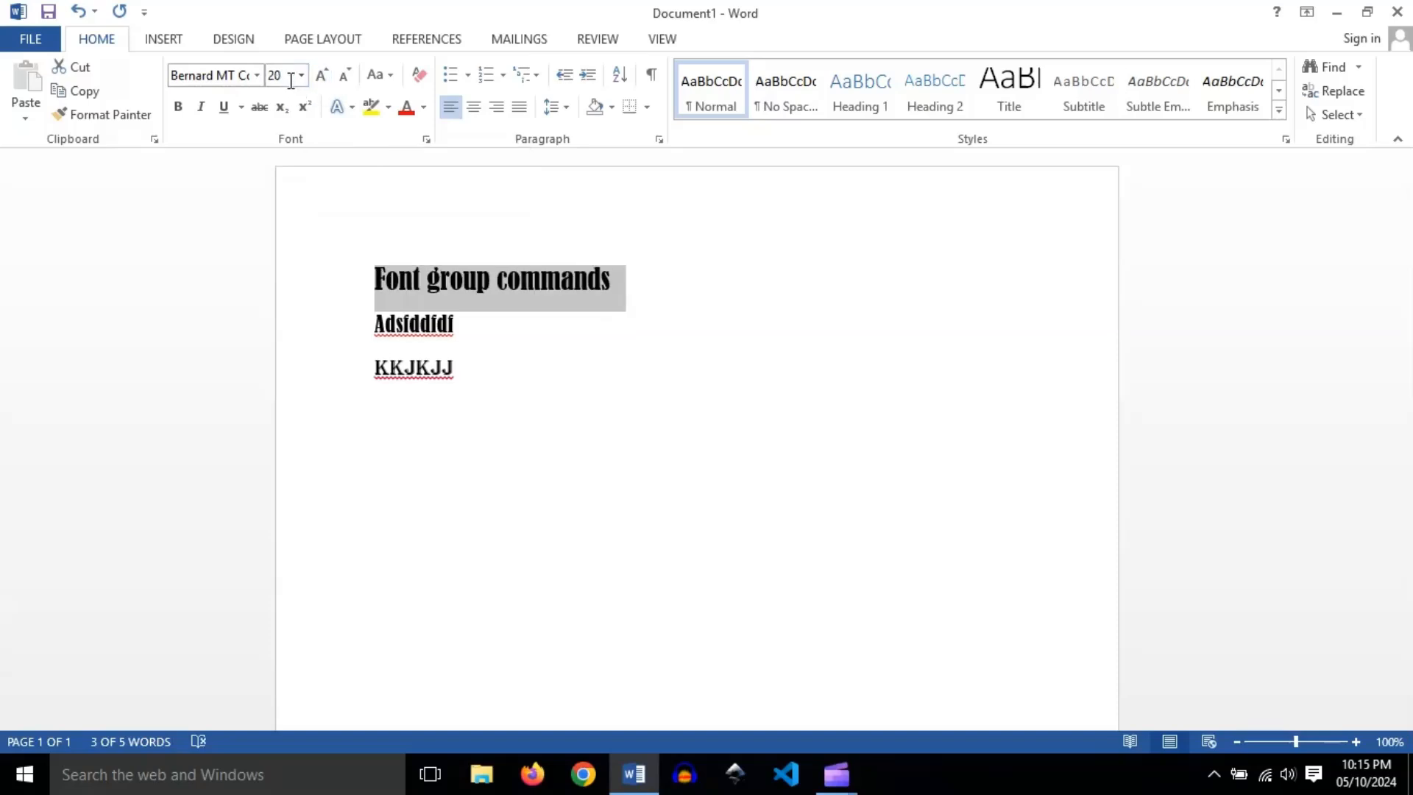
click(346, 77)
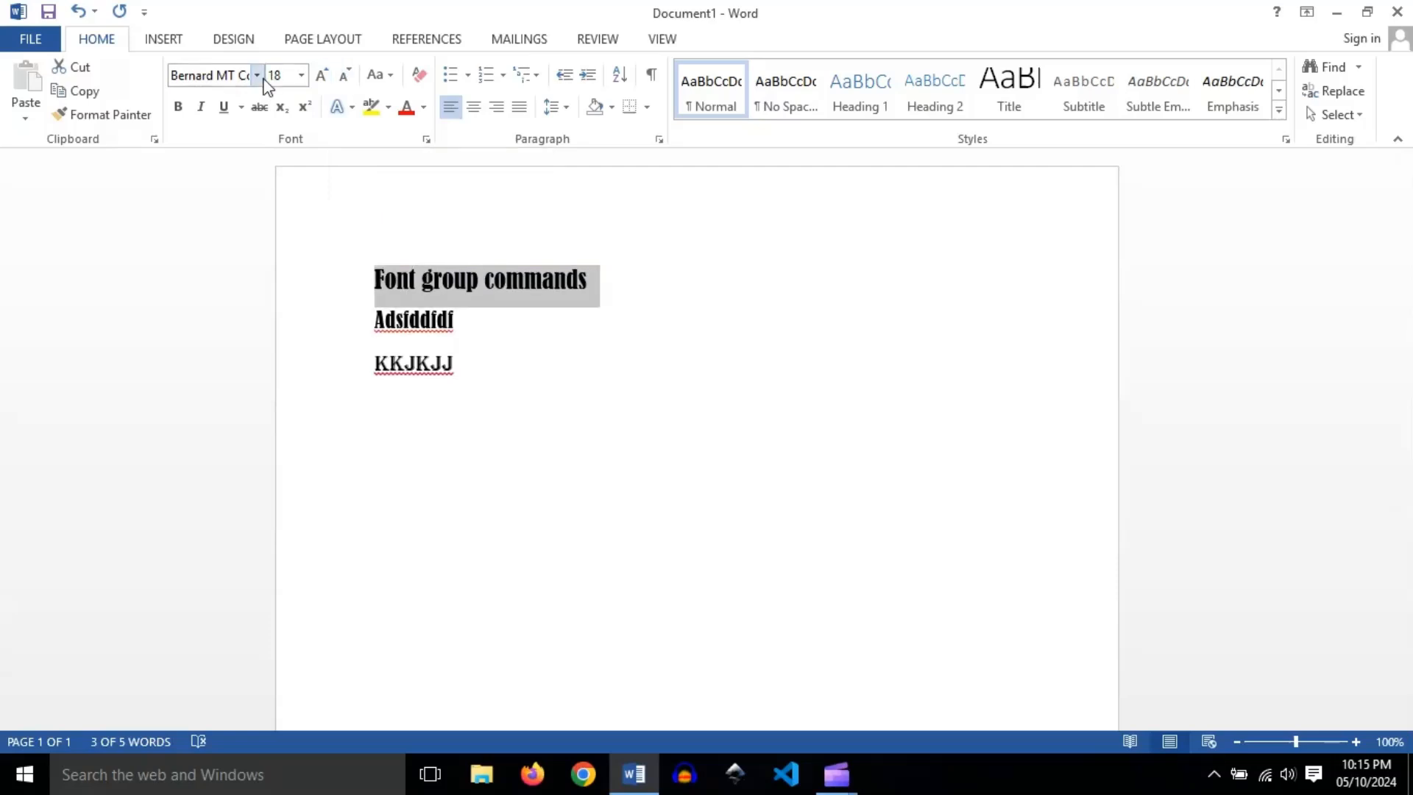
click(346, 77)
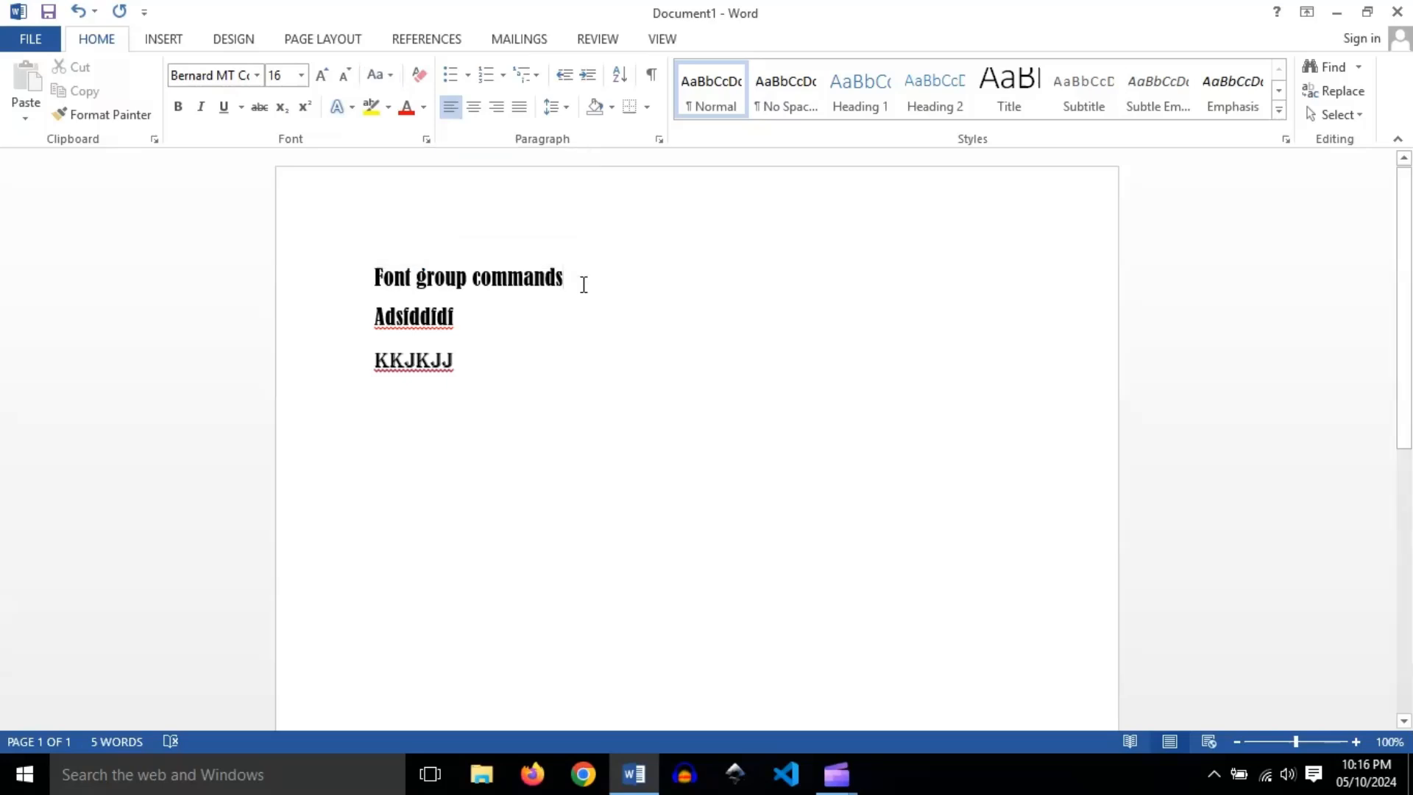
Convert the line "Font group commands" to UPPERCASE
drag(563, 278, 347, 264)
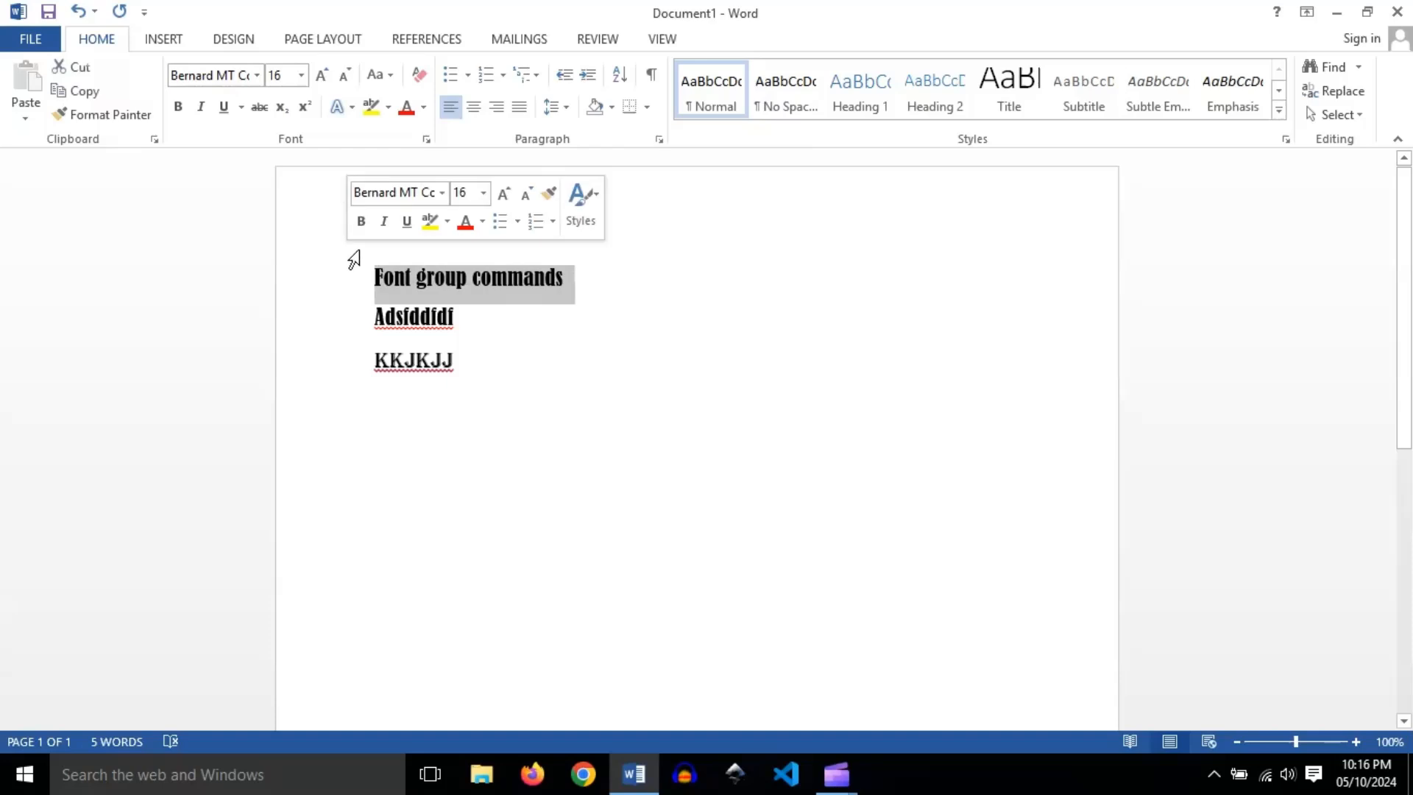
click(390, 77)
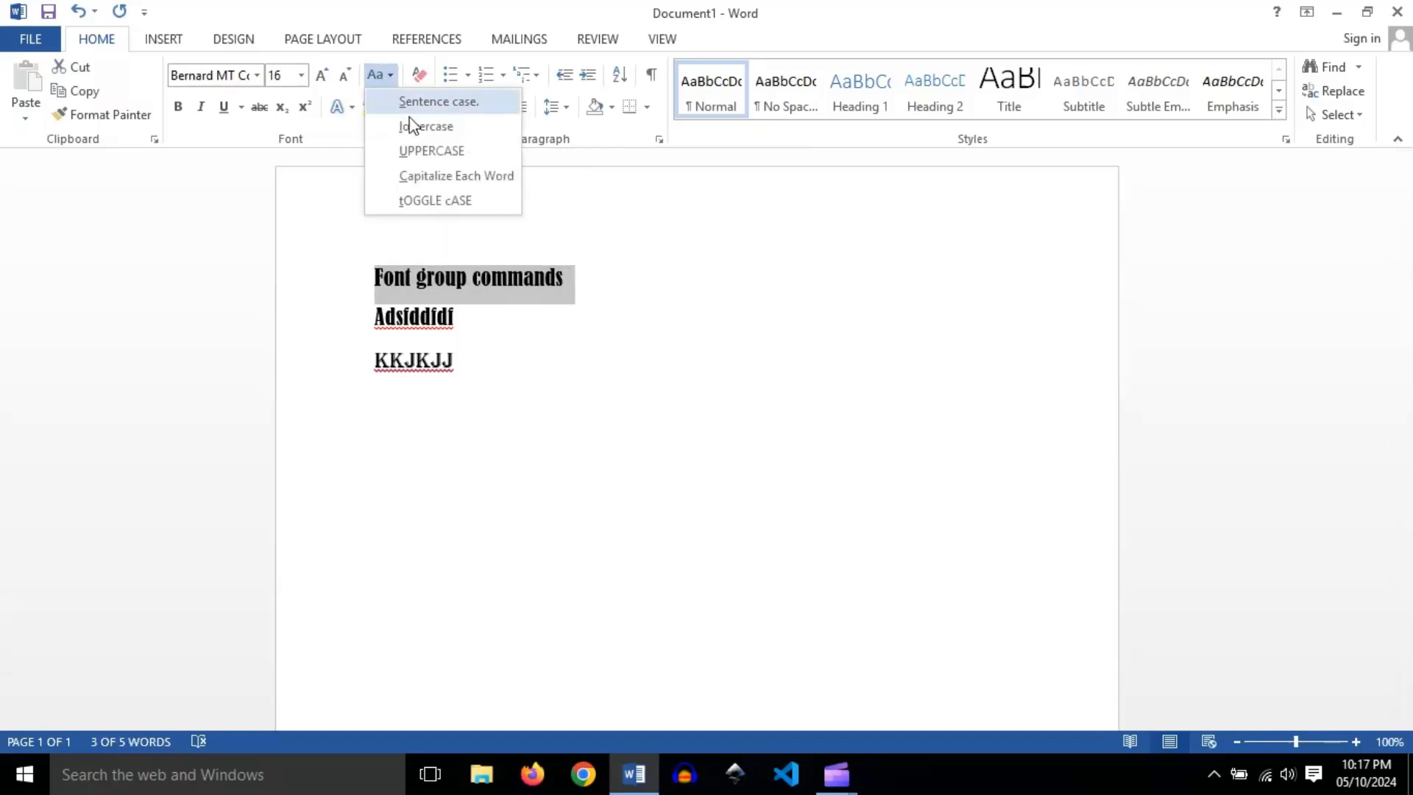
click(442, 151)
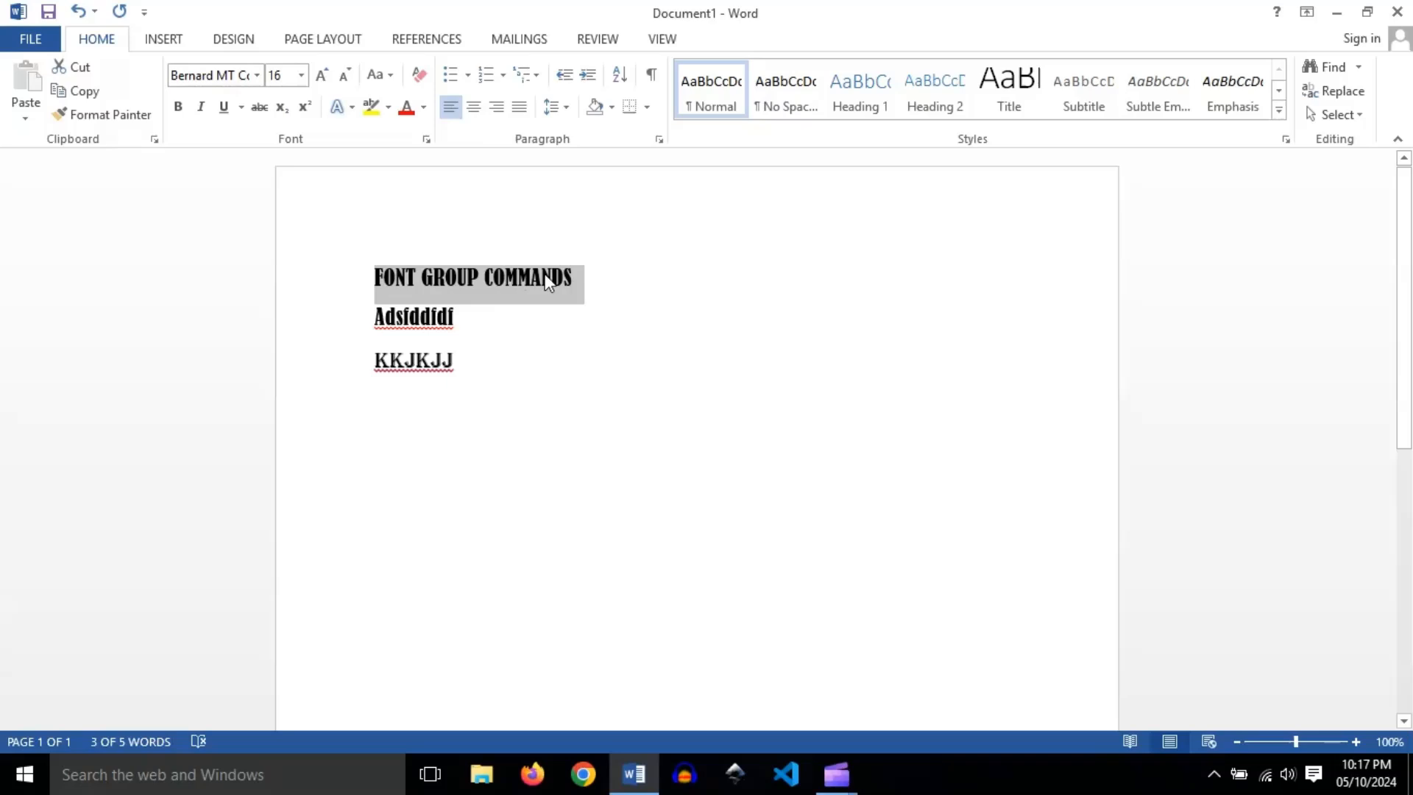
Convert the first line, "FONT GROUP COMMANDS", to lowercase
click(683, 315)
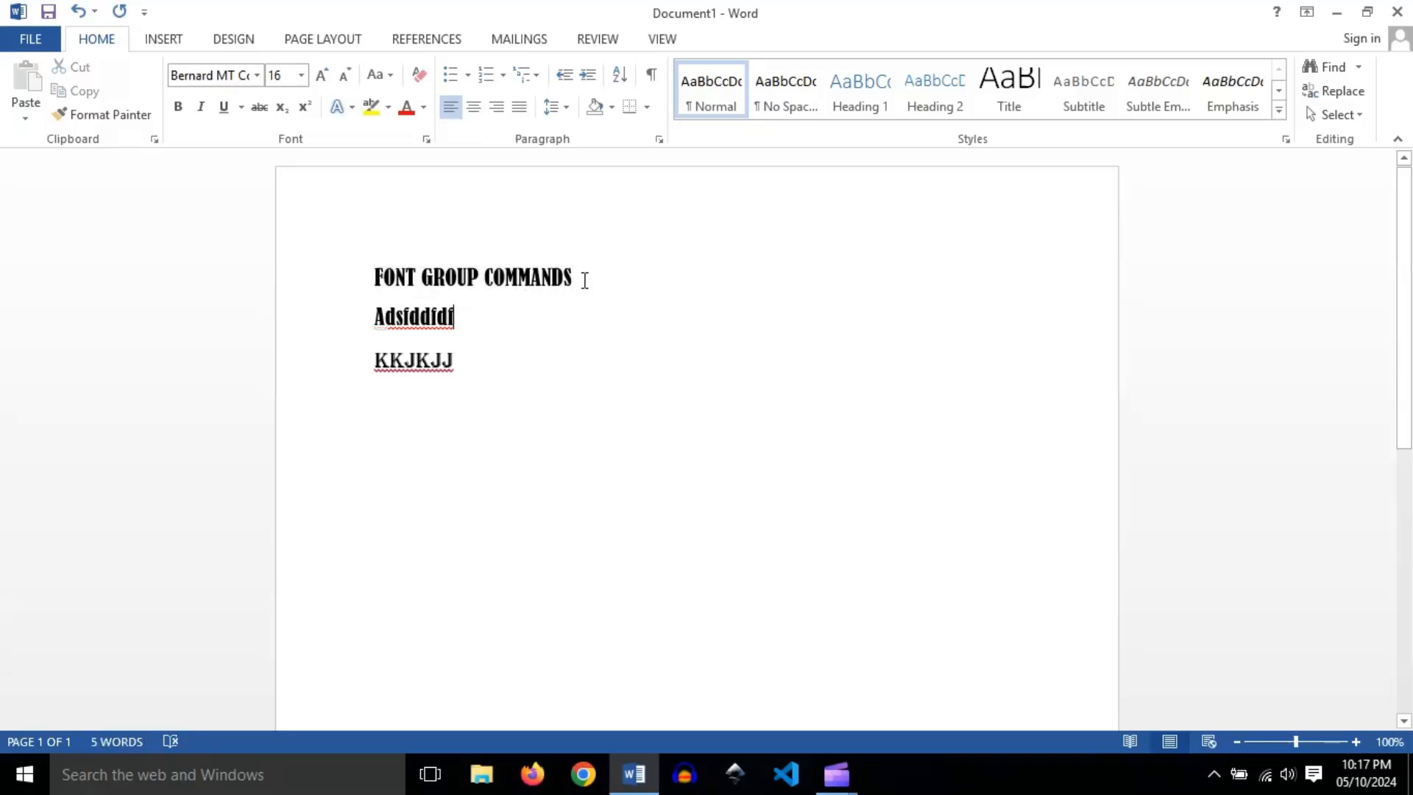
drag(584, 280, 350, 264)
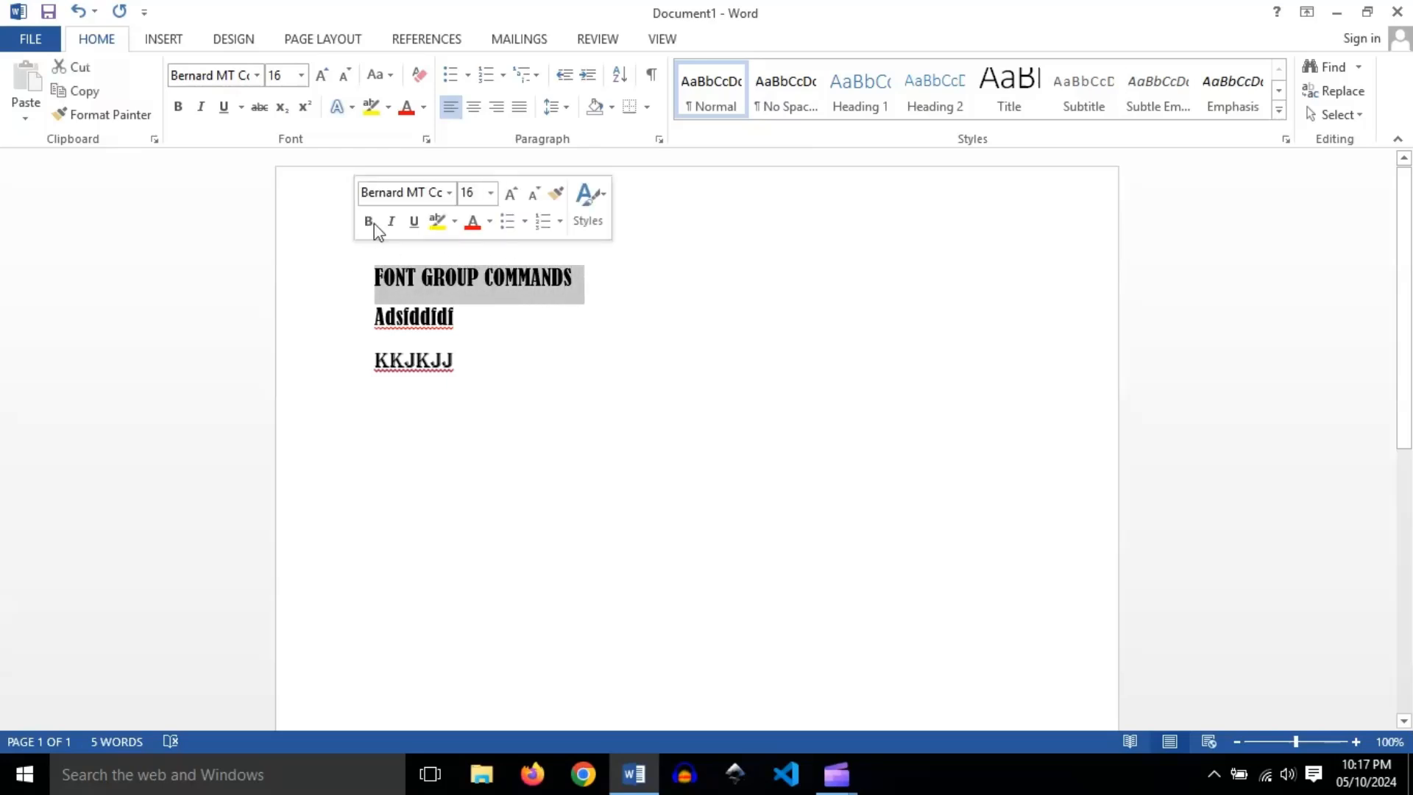
click(390, 78)
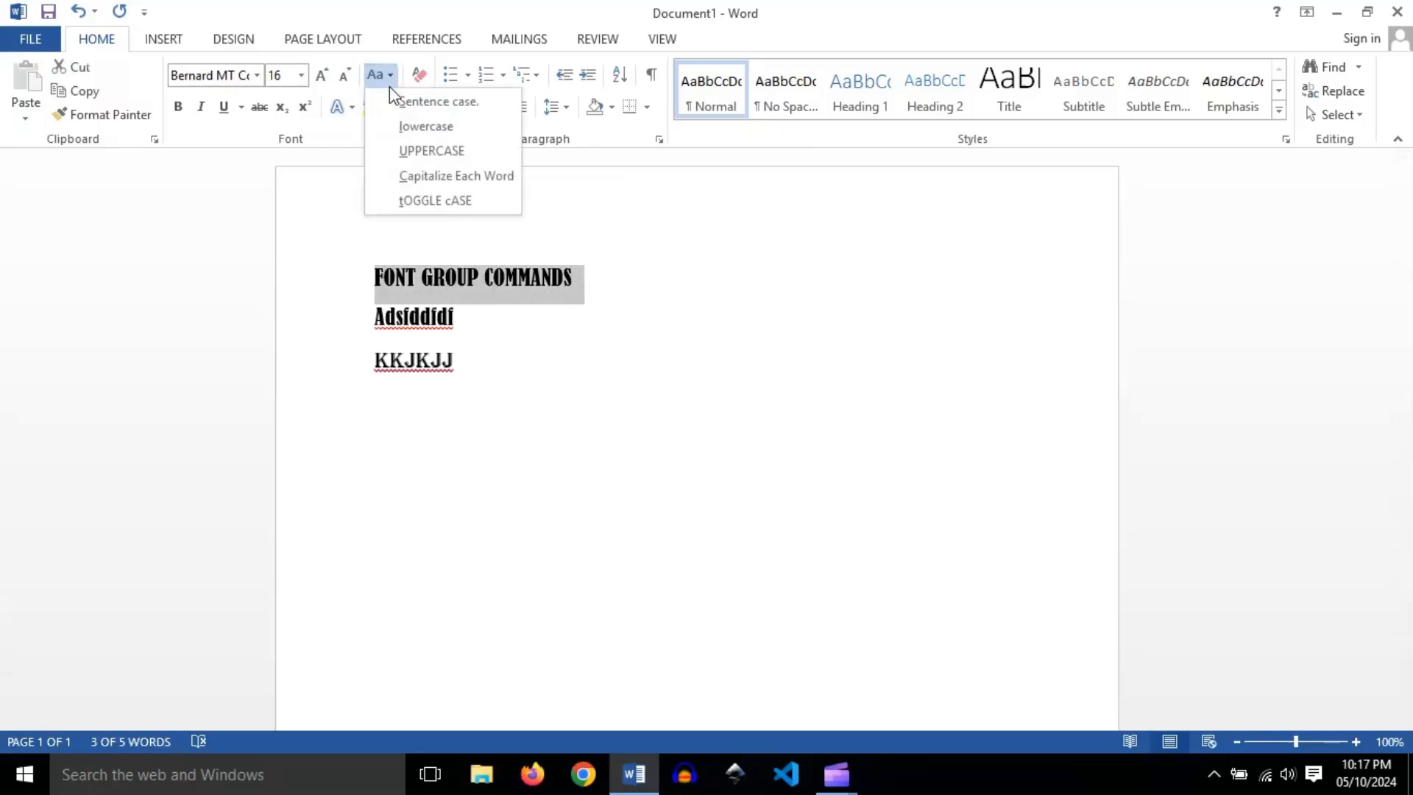
click(428, 128)
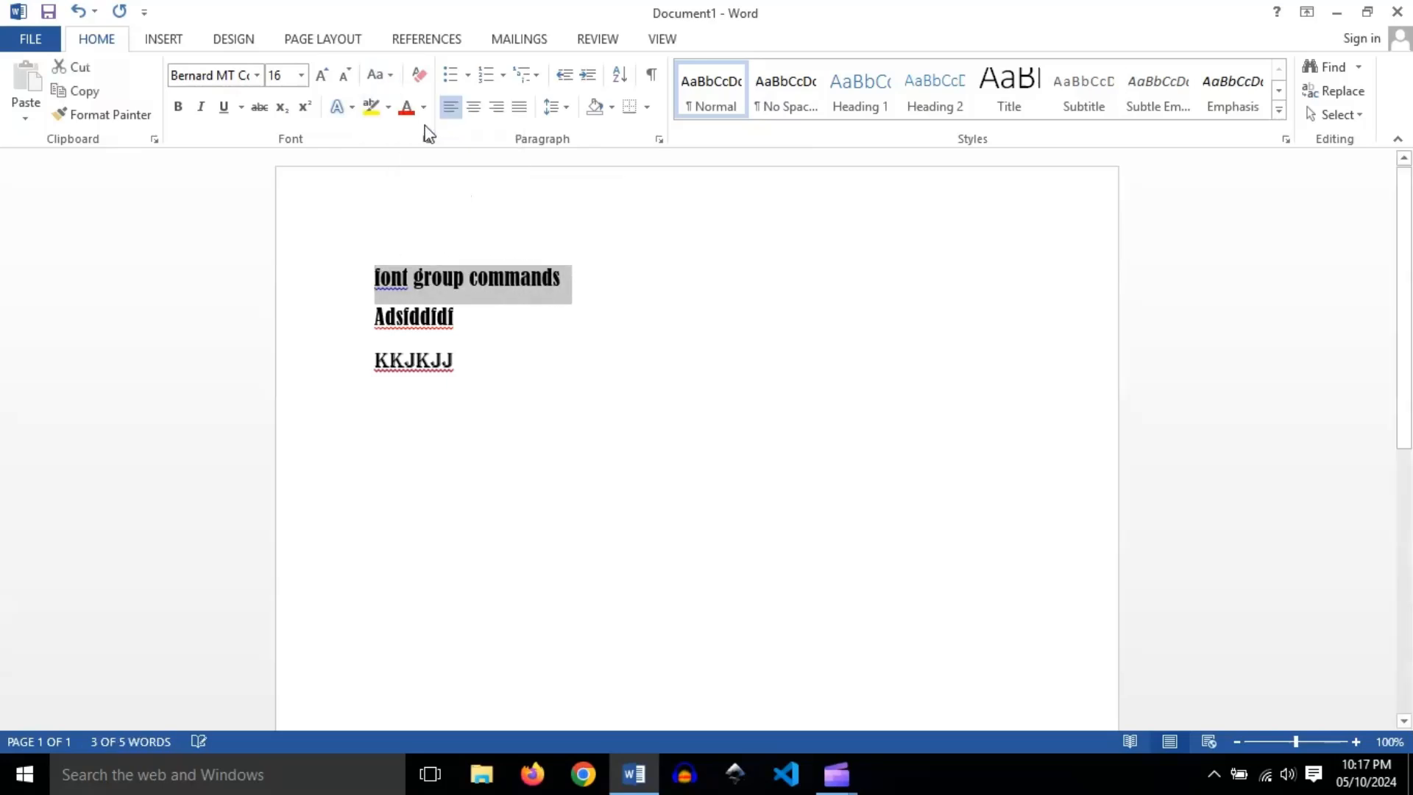
Convert the first line, "font group commands", to Sentence case
click(545, 276)
click(365, 269)
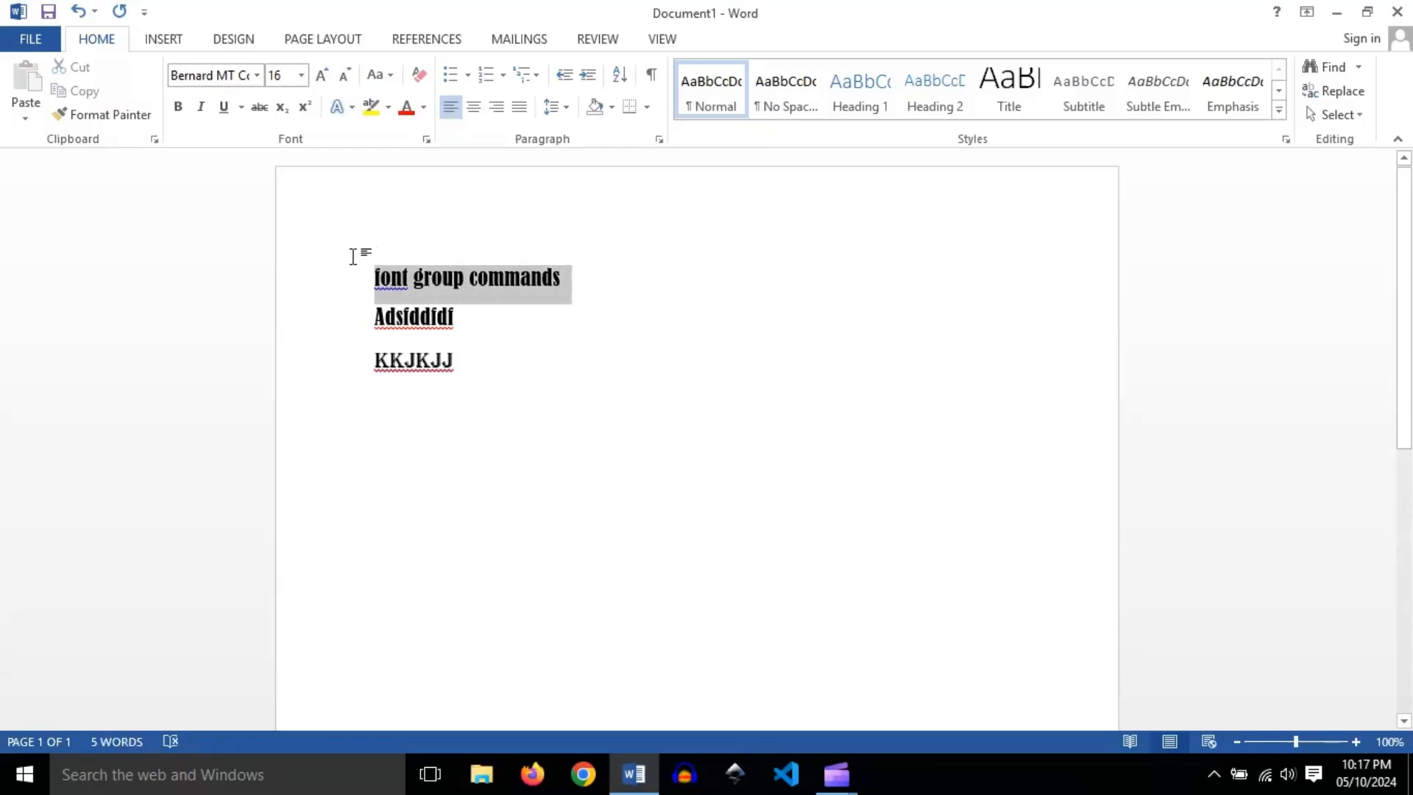
click(390, 76)
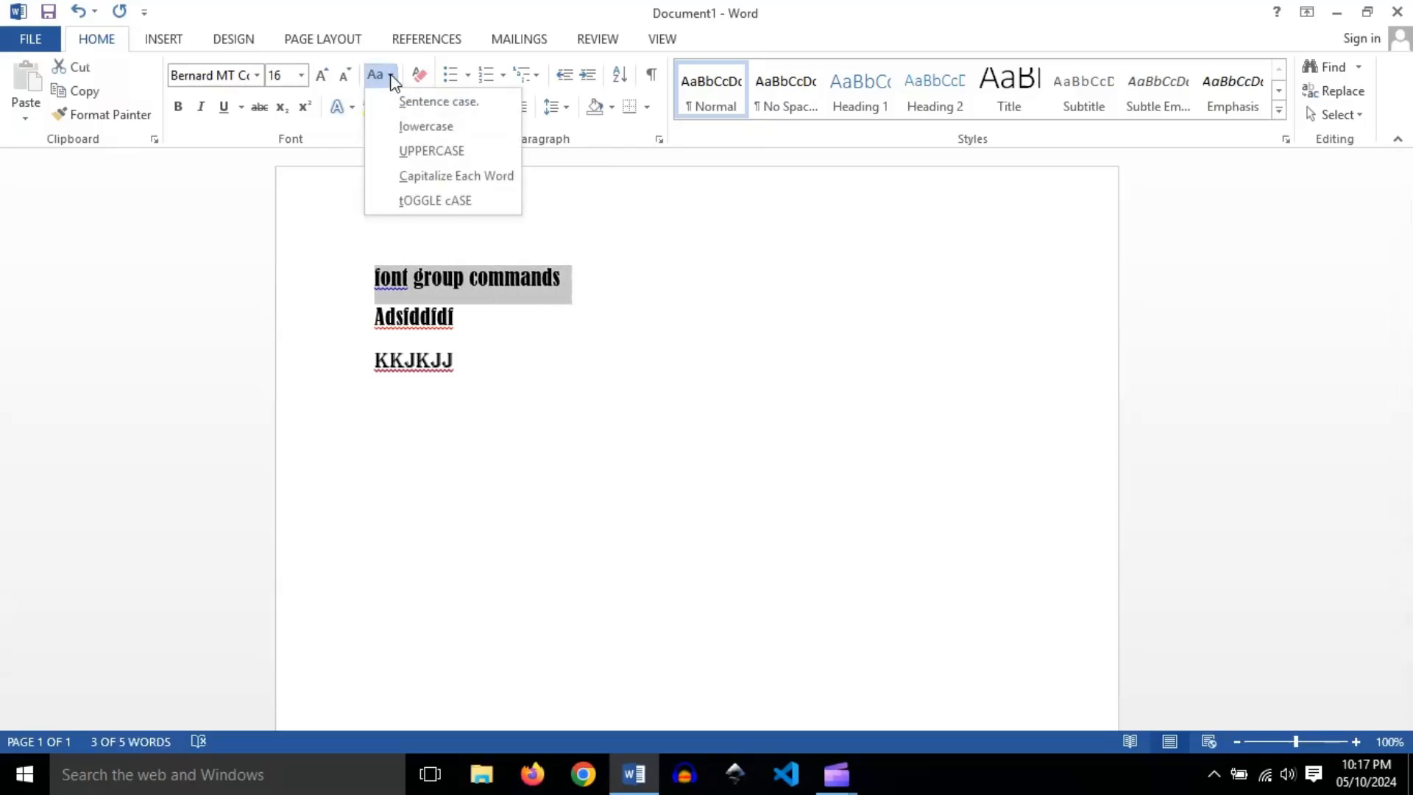
click(446, 103)
click(564, 277)
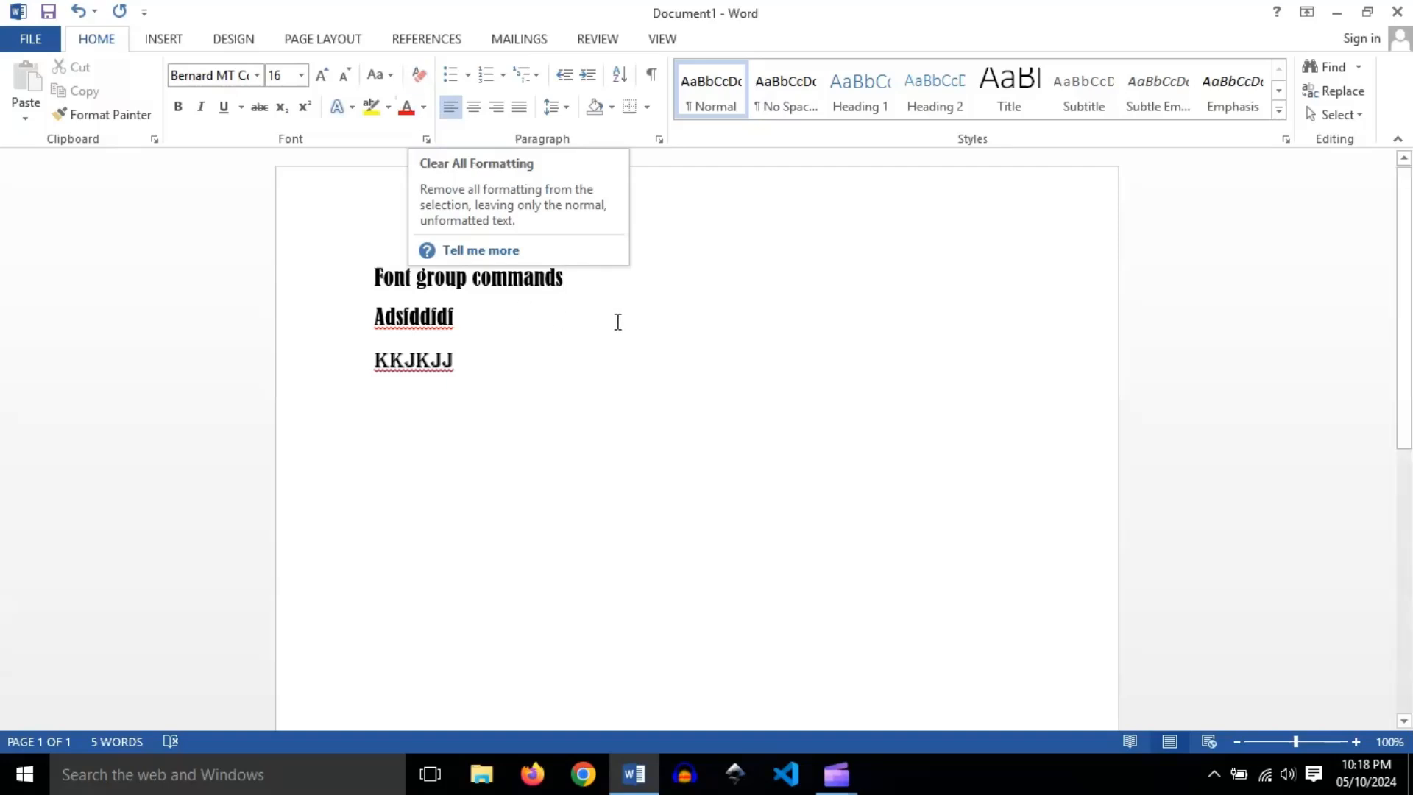
Clear all formatting from the line "Font group commands"
drag(575, 280, 362, 269)
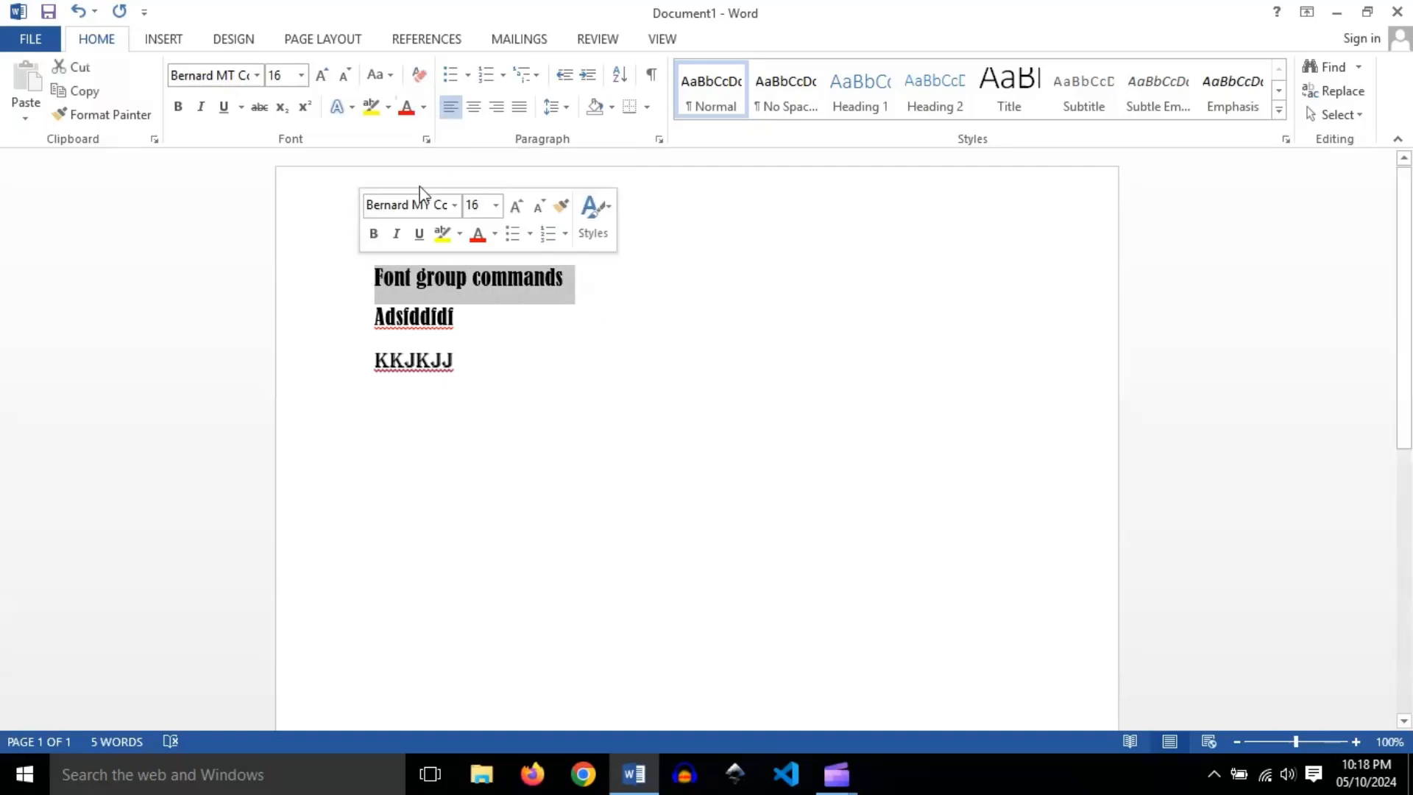
click(419, 74)
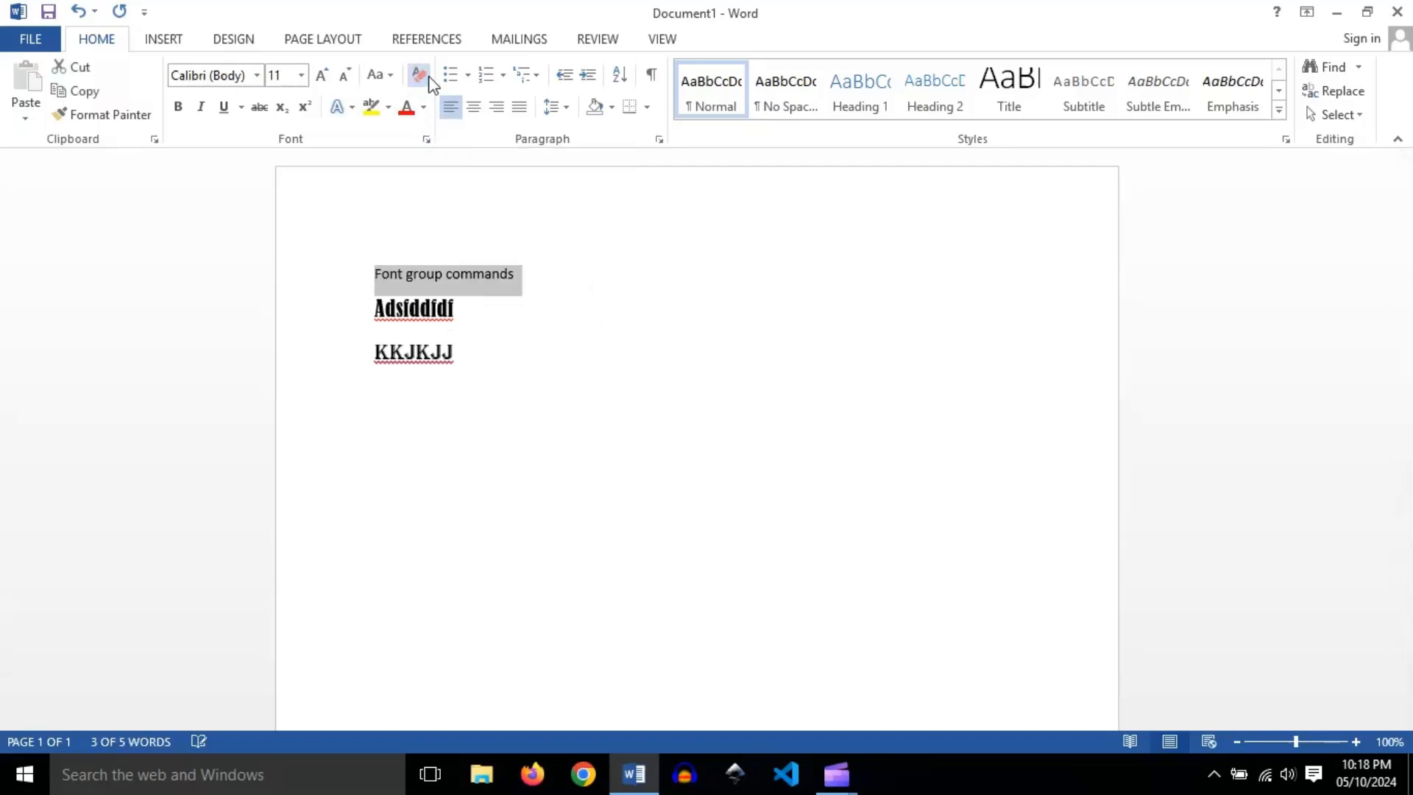
click(518, 280)
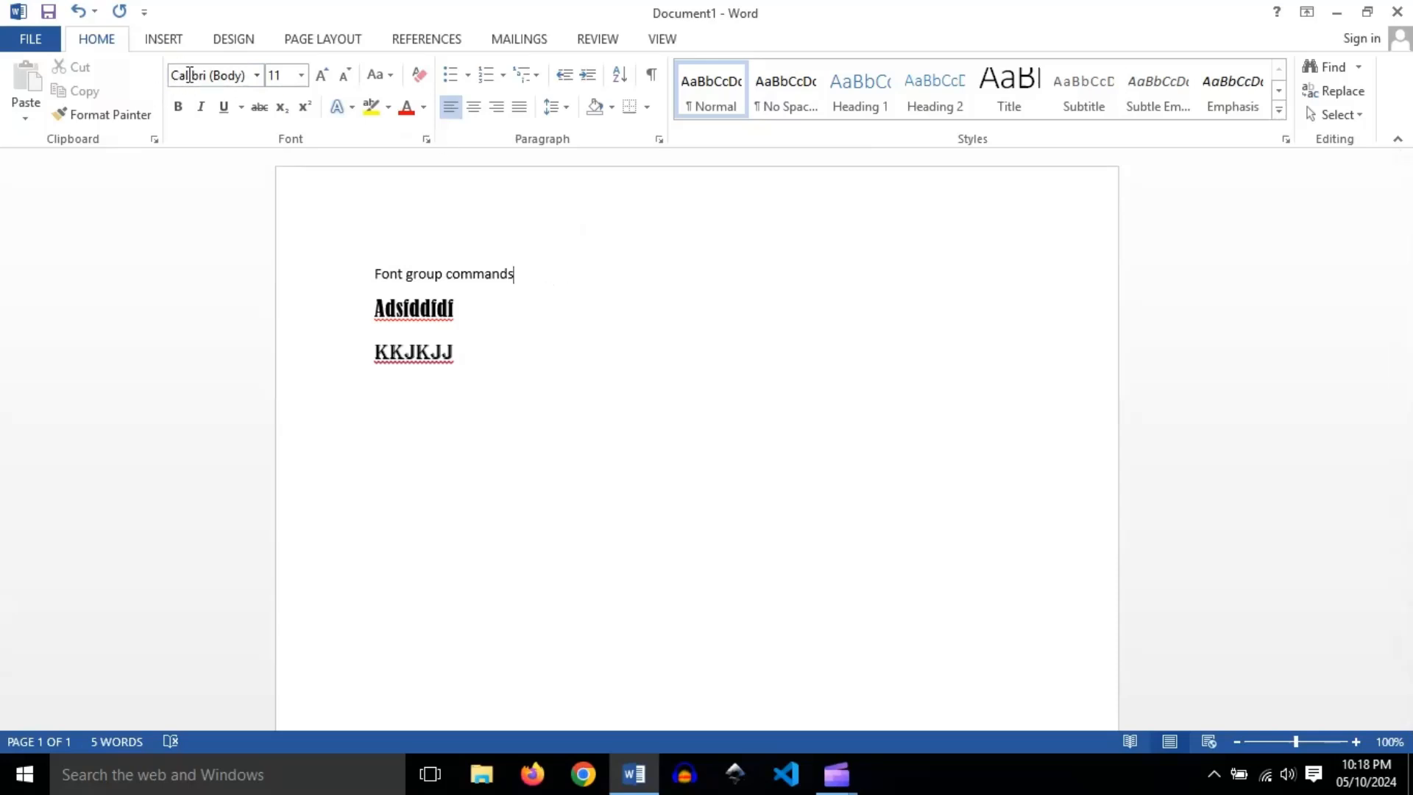
Increase the font size of the line "Font group commands" stepwise to 16
drag(540, 276, 372, 275)
click(321, 76)
click(320, 76)
click(320, 76)
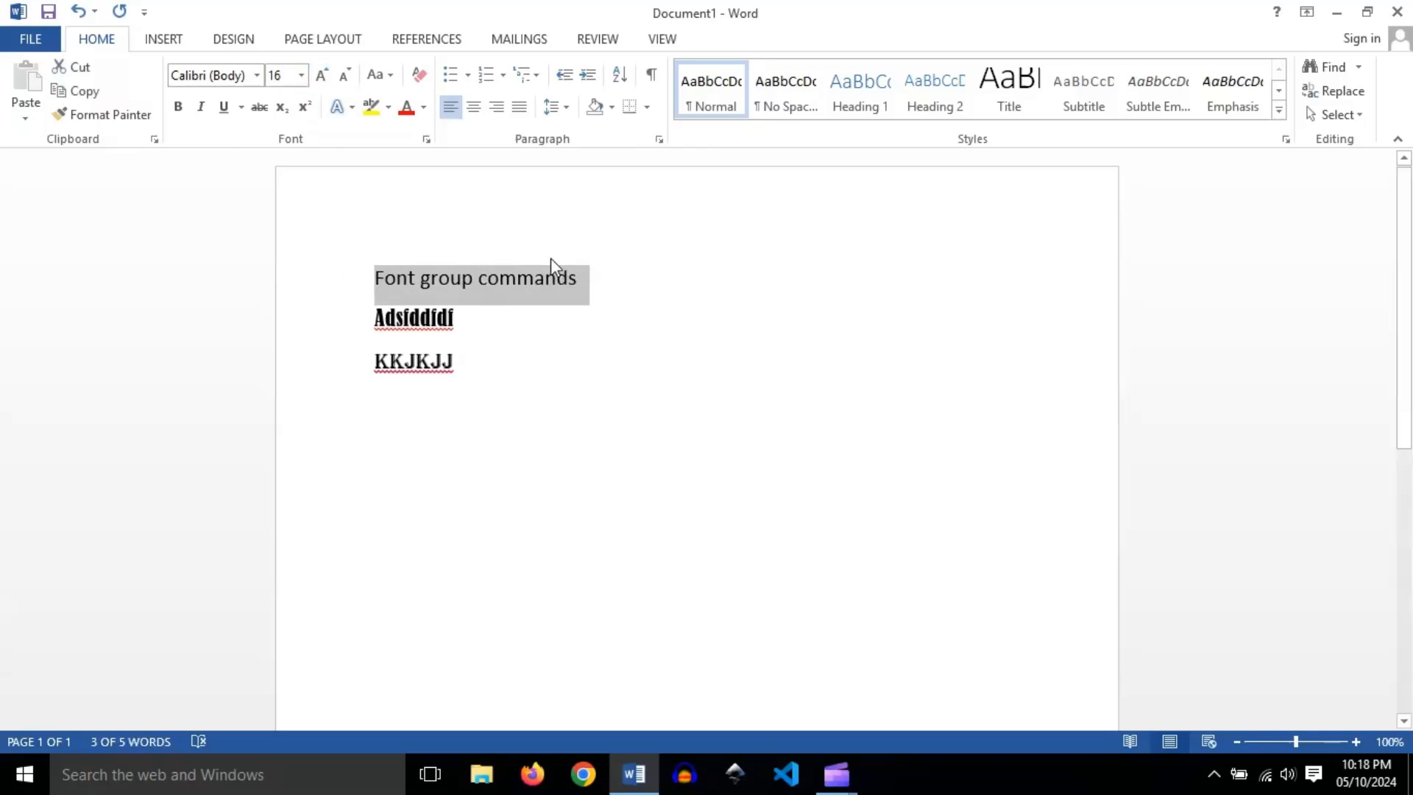
Make the line "Font group commands" bold, and remove the bold formatting again
click(179, 110)
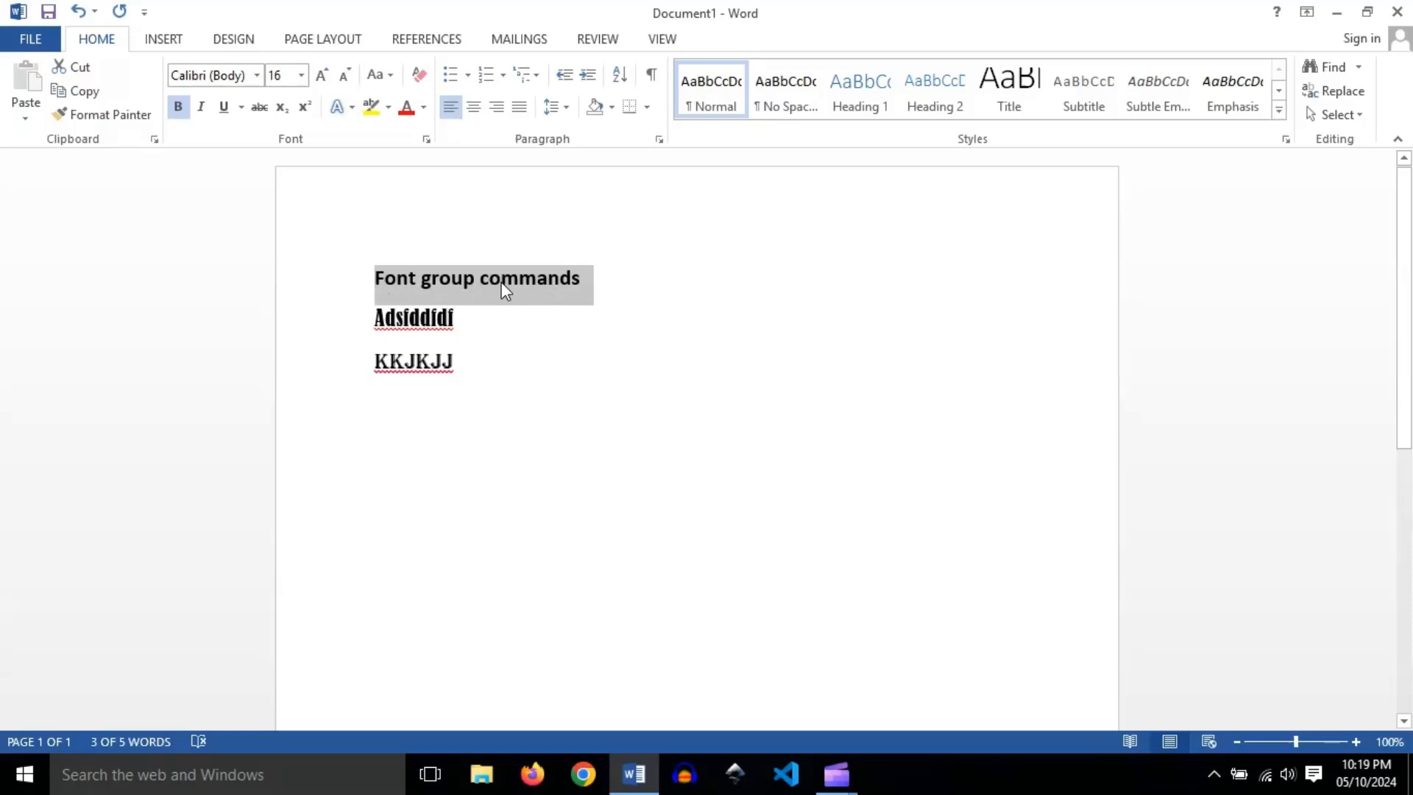
click(600, 293)
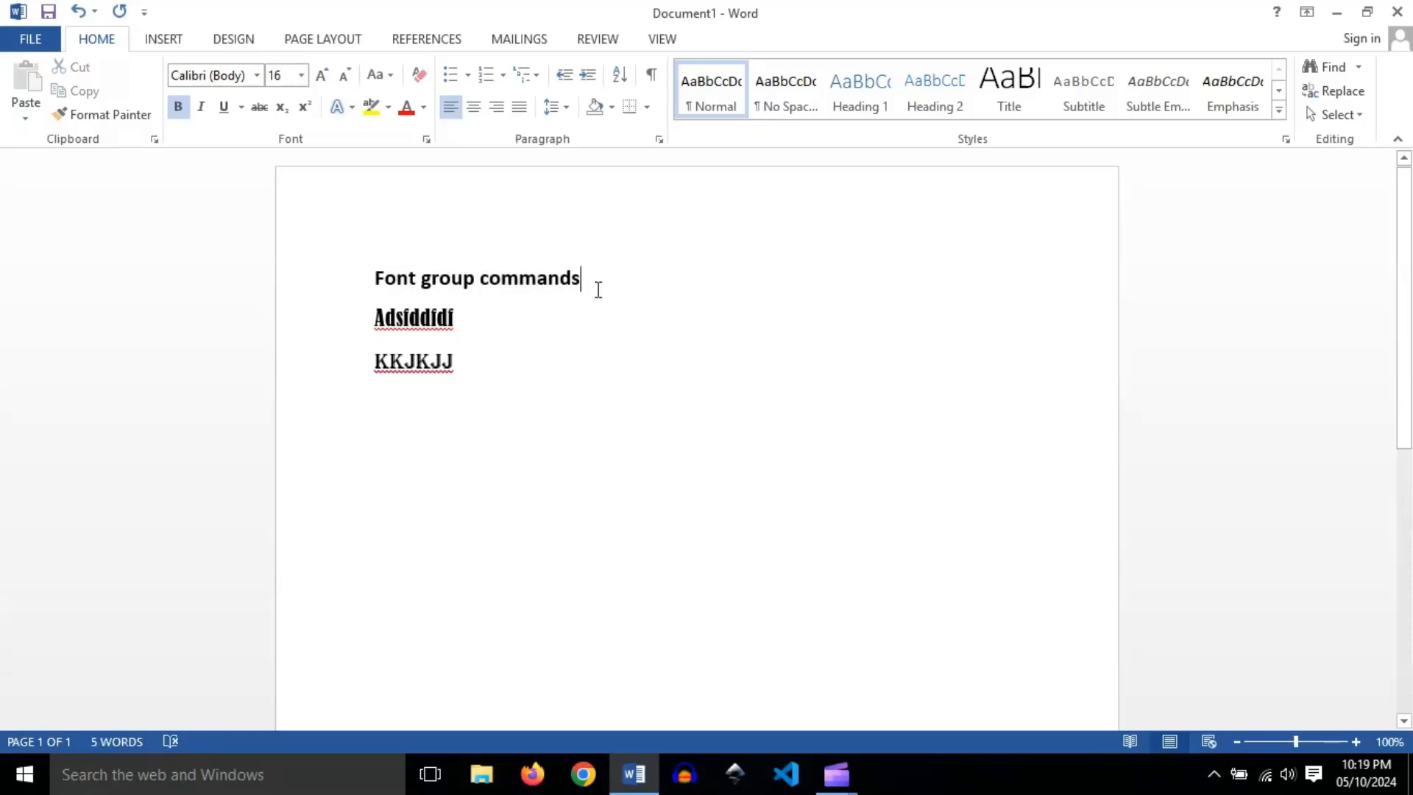
drag(599, 278, 373, 272)
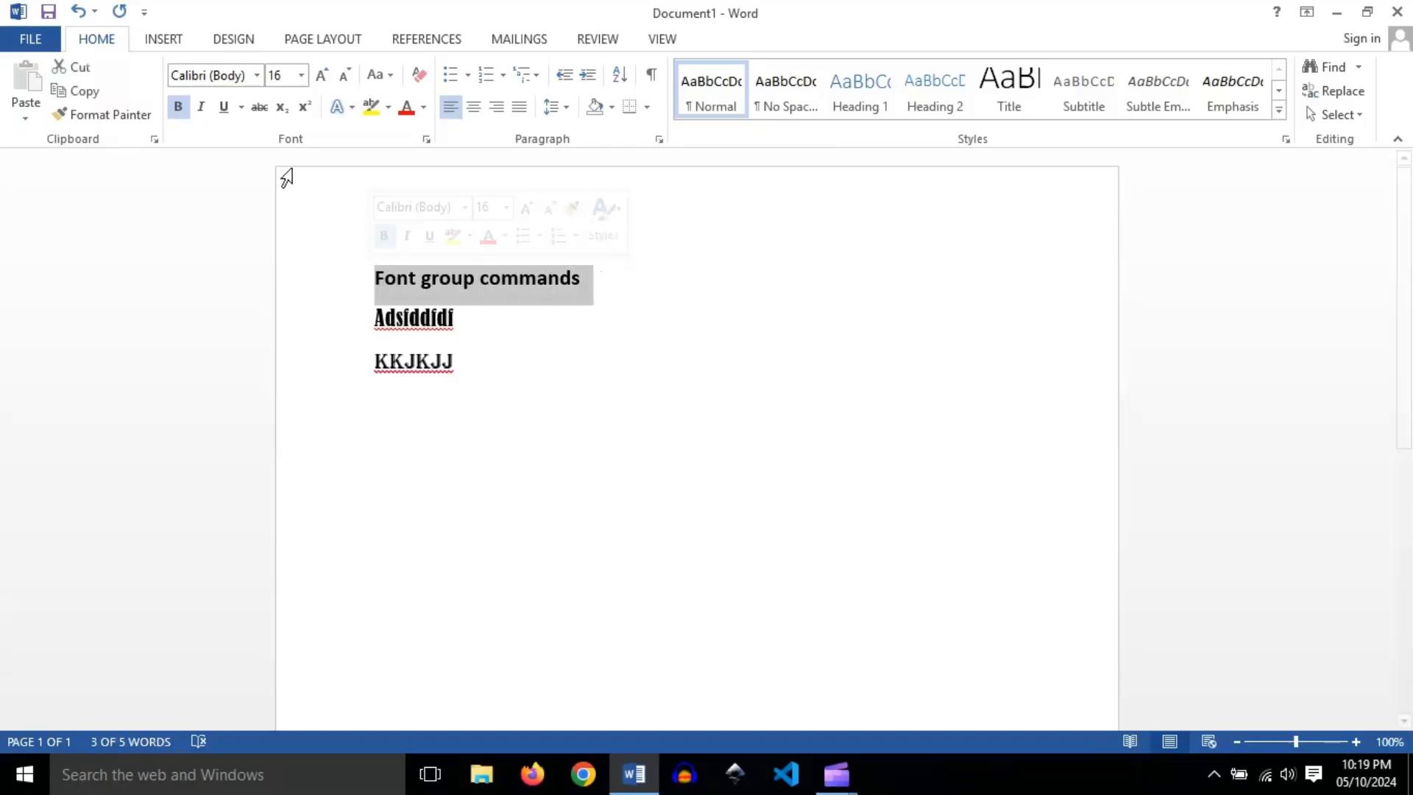
click(177, 108)
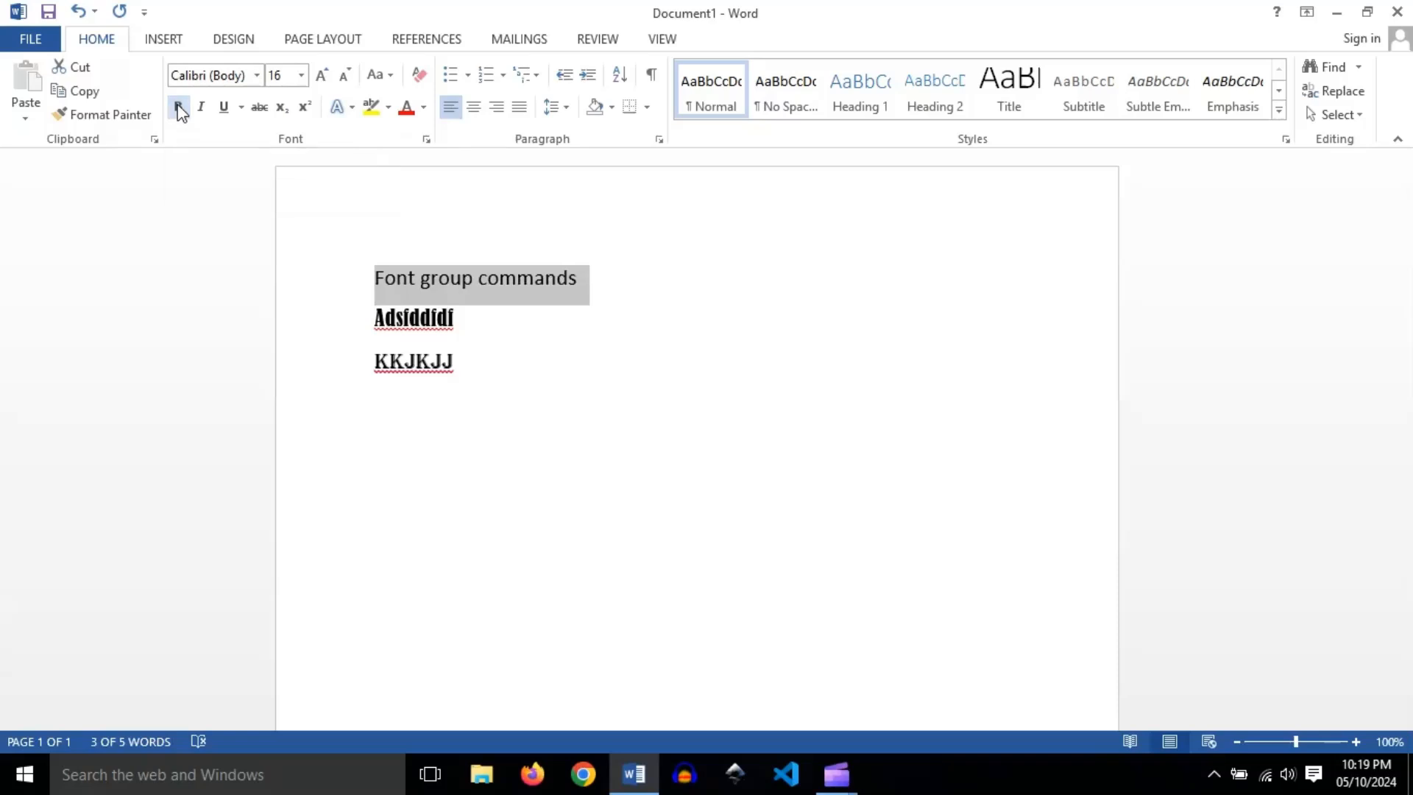
click(628, 304)
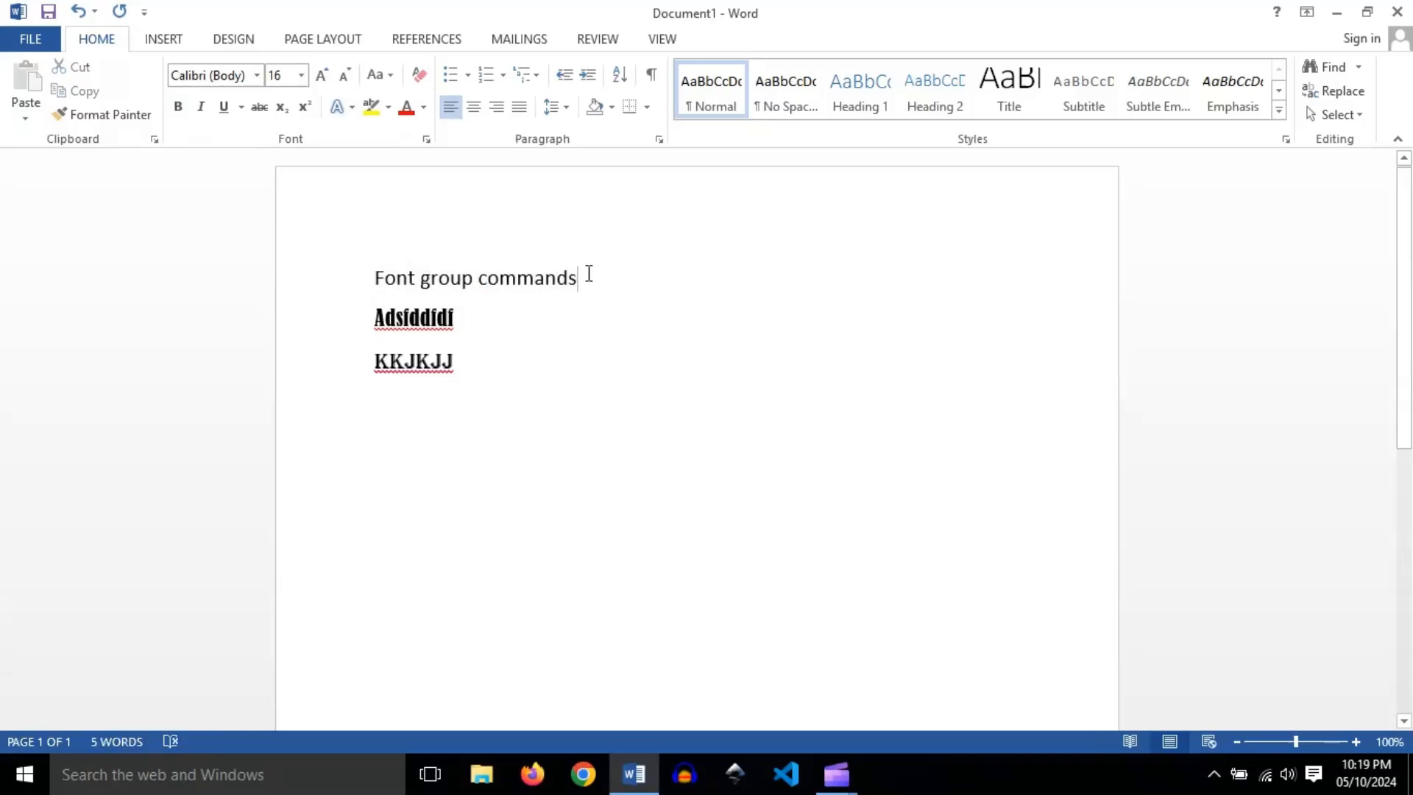
Italicize the line "Font group commands", and remove the italics again
drag(586, 274, 366, 256)
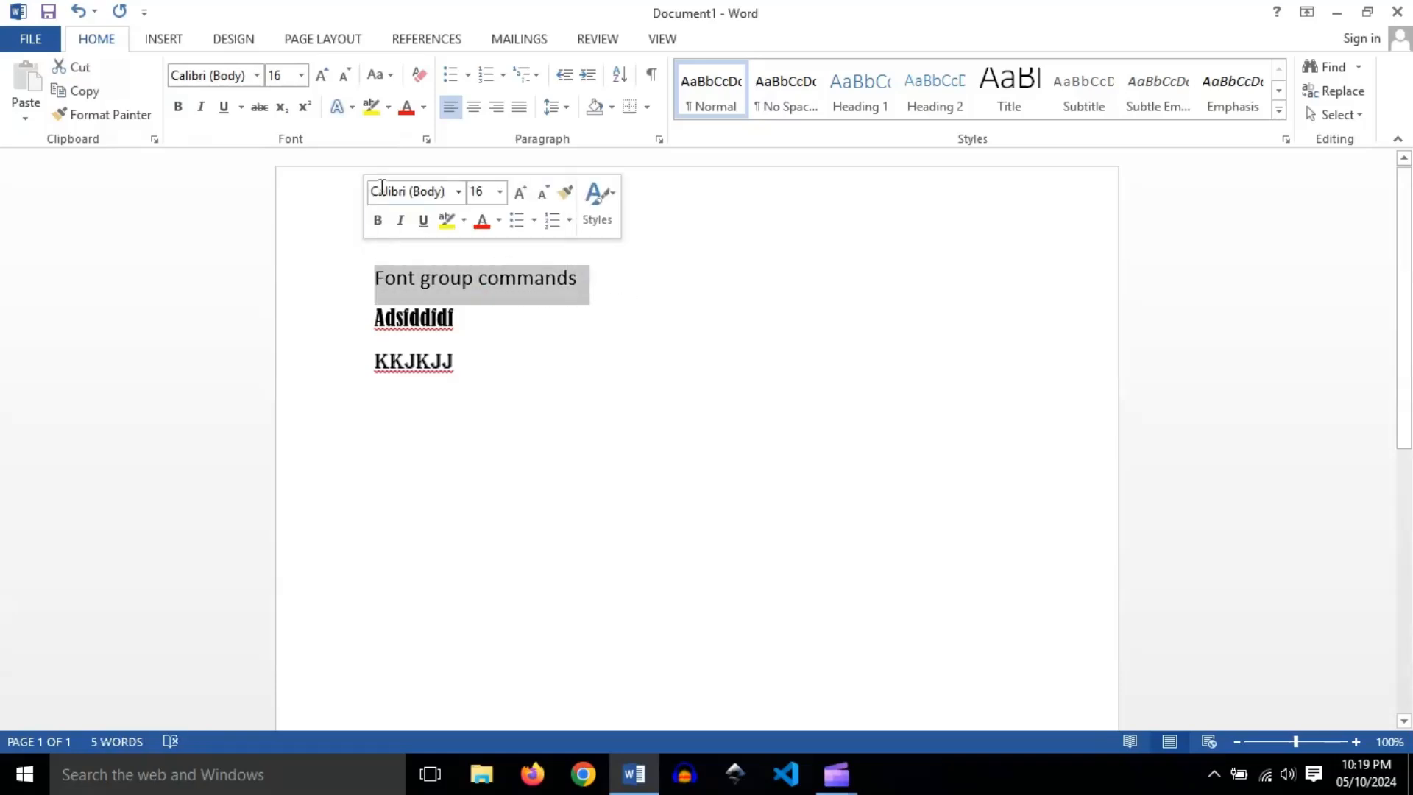
click(202, 110)
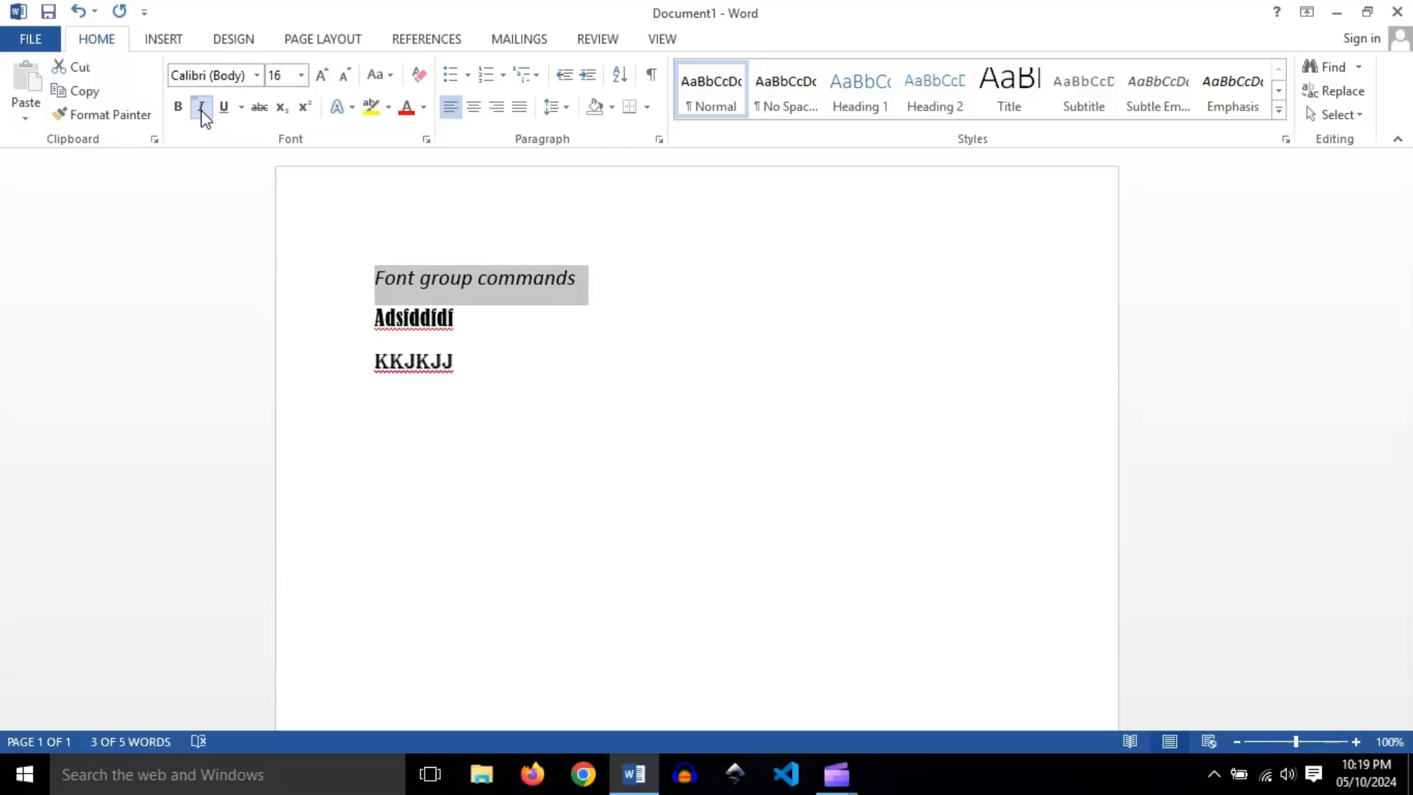
click(201, 110)
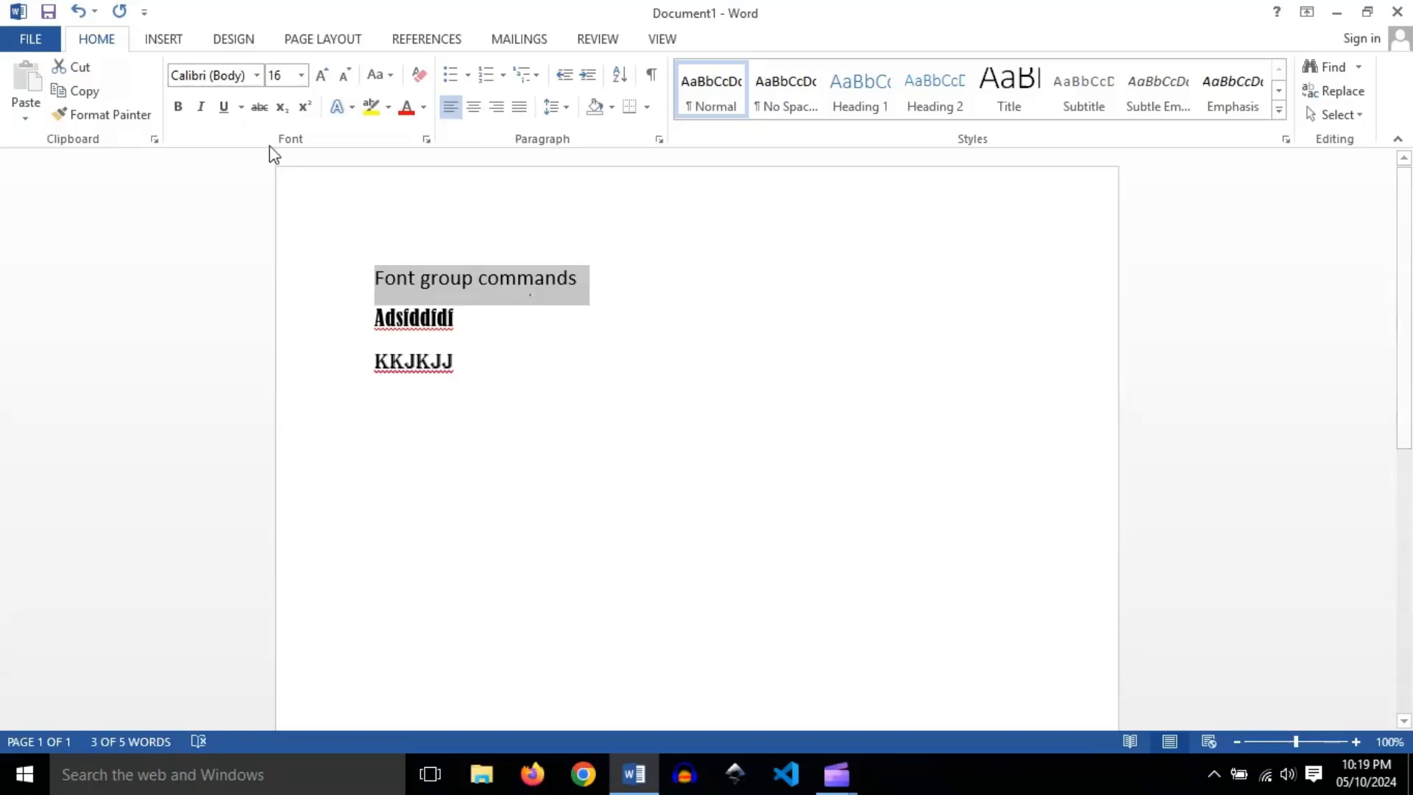
Underline the line "Font group commands", switch it to the thick underline style, and remove the underline
click(225, 111)
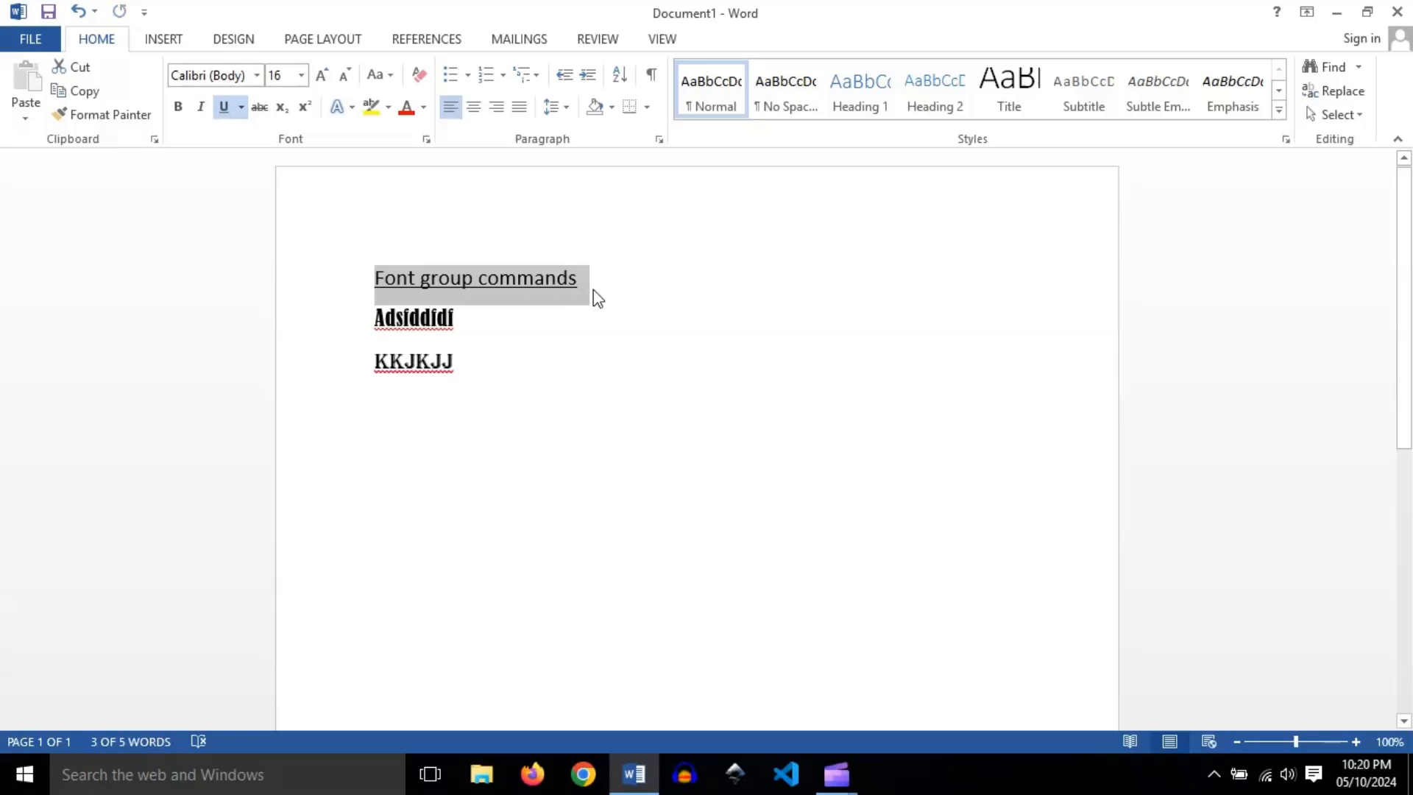
click(241, 108)
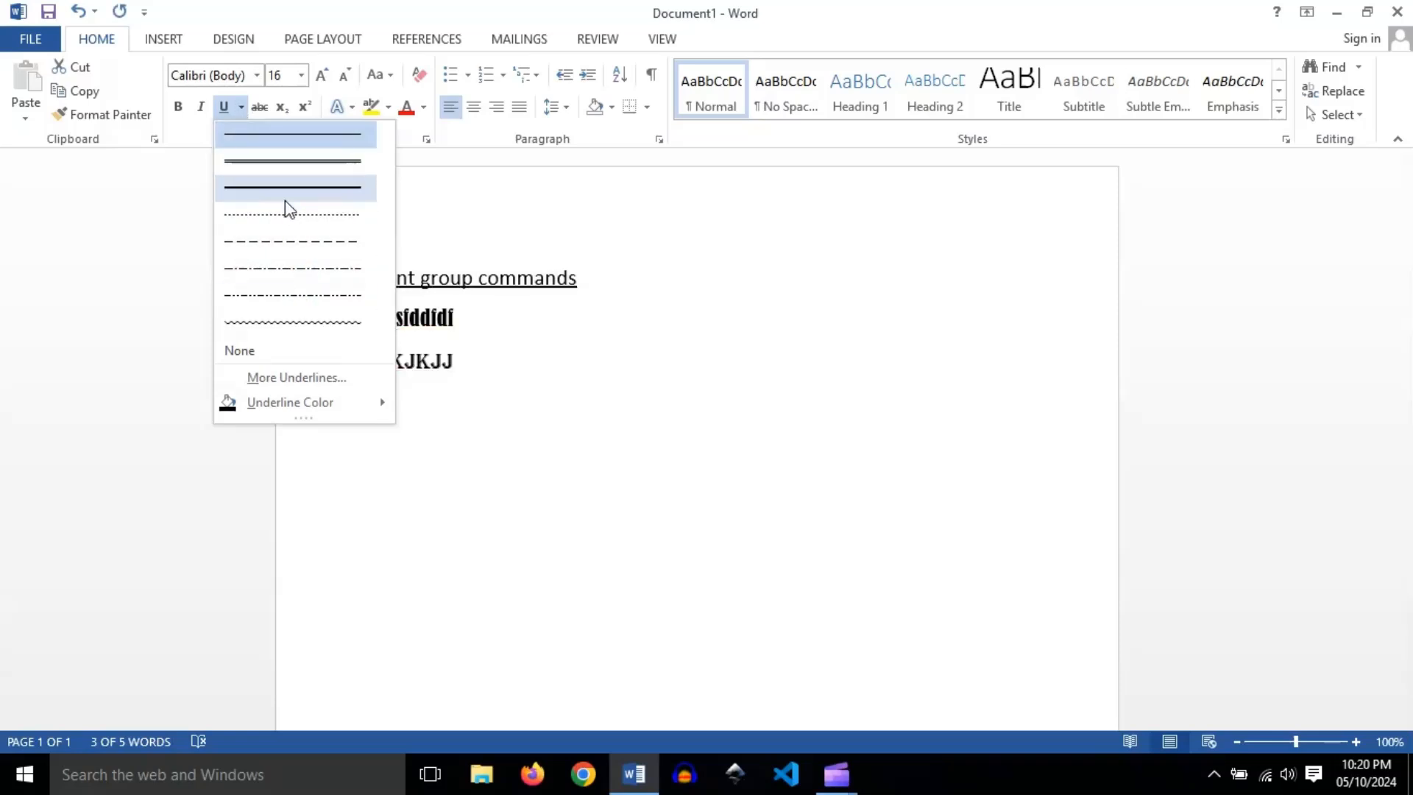
click(303, 192)
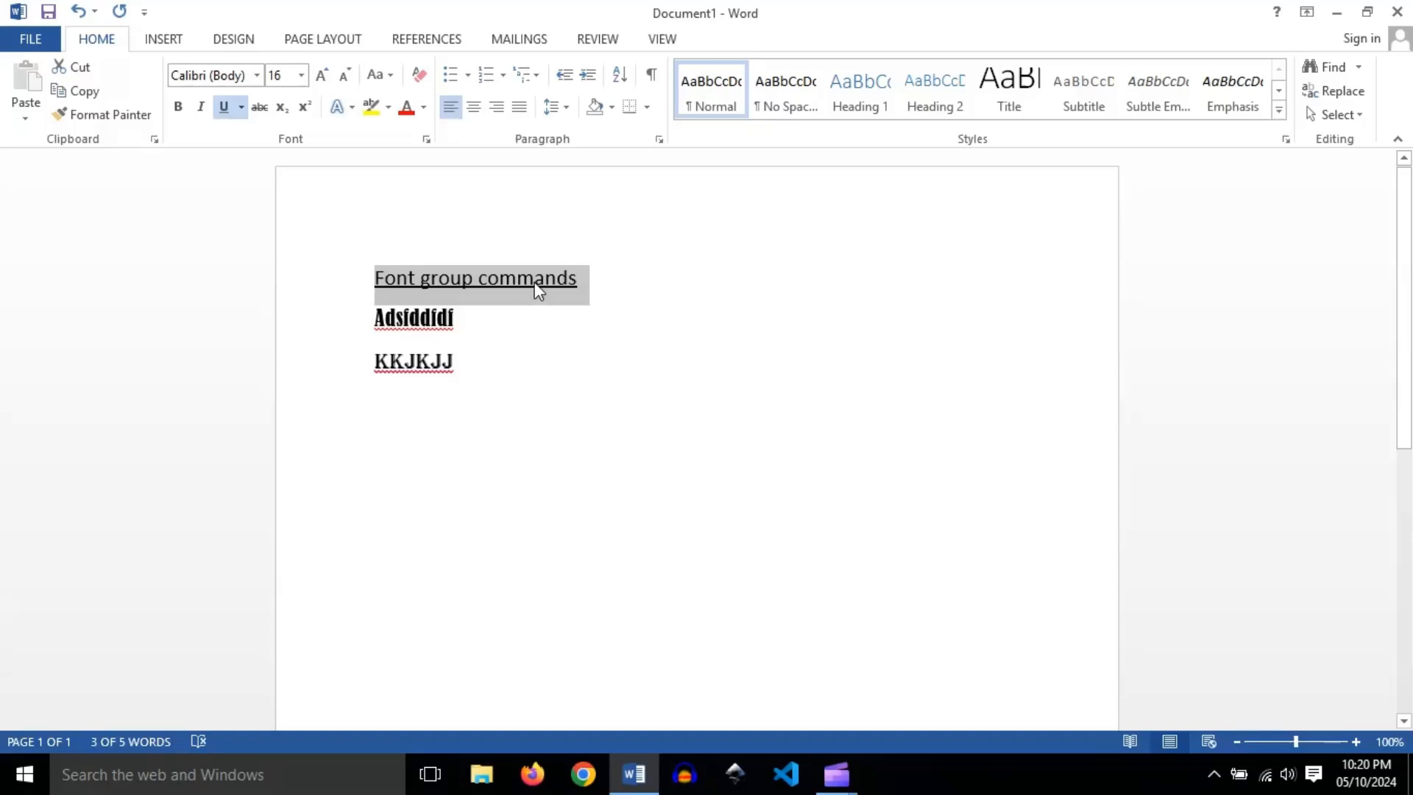
click(578, 289)
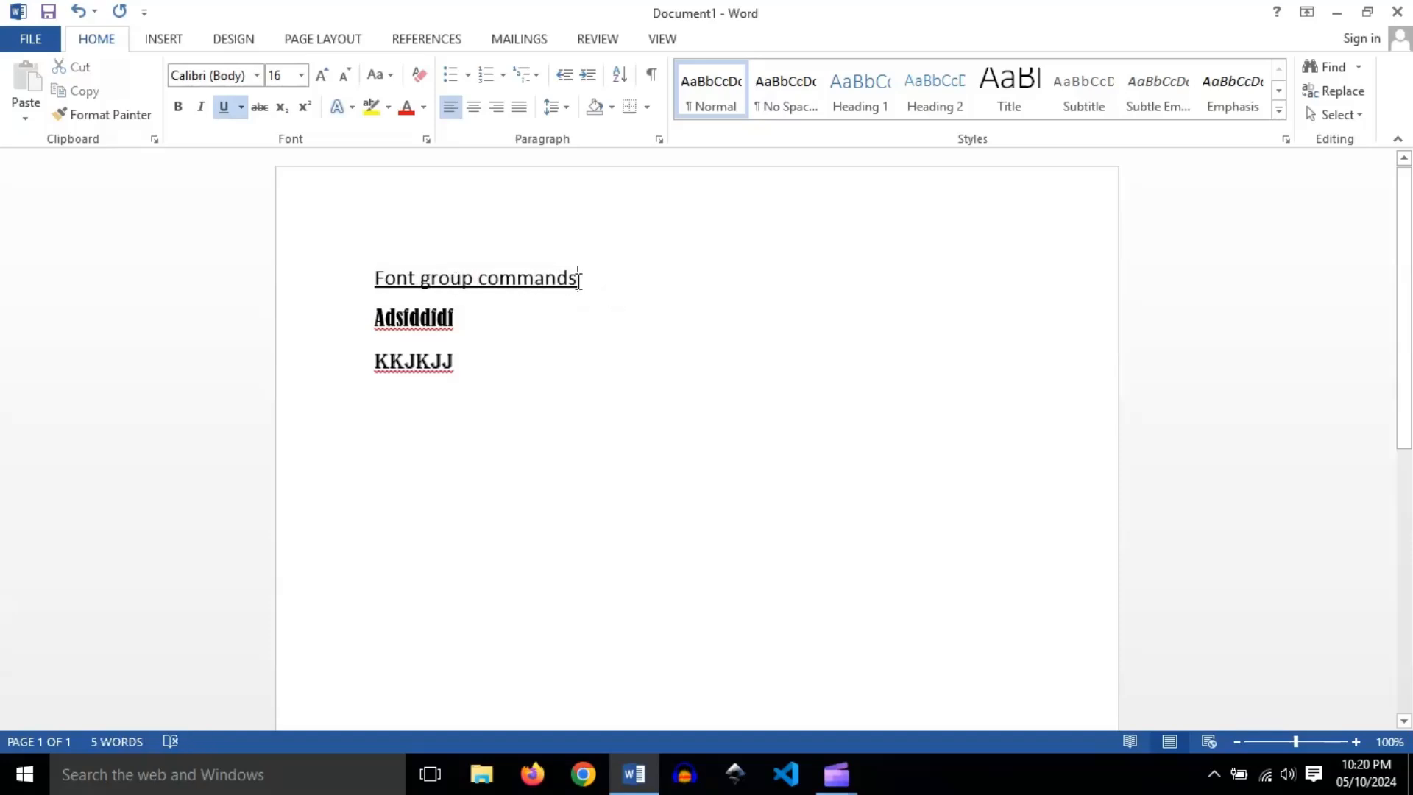
drag(591, 287, 353, 258)
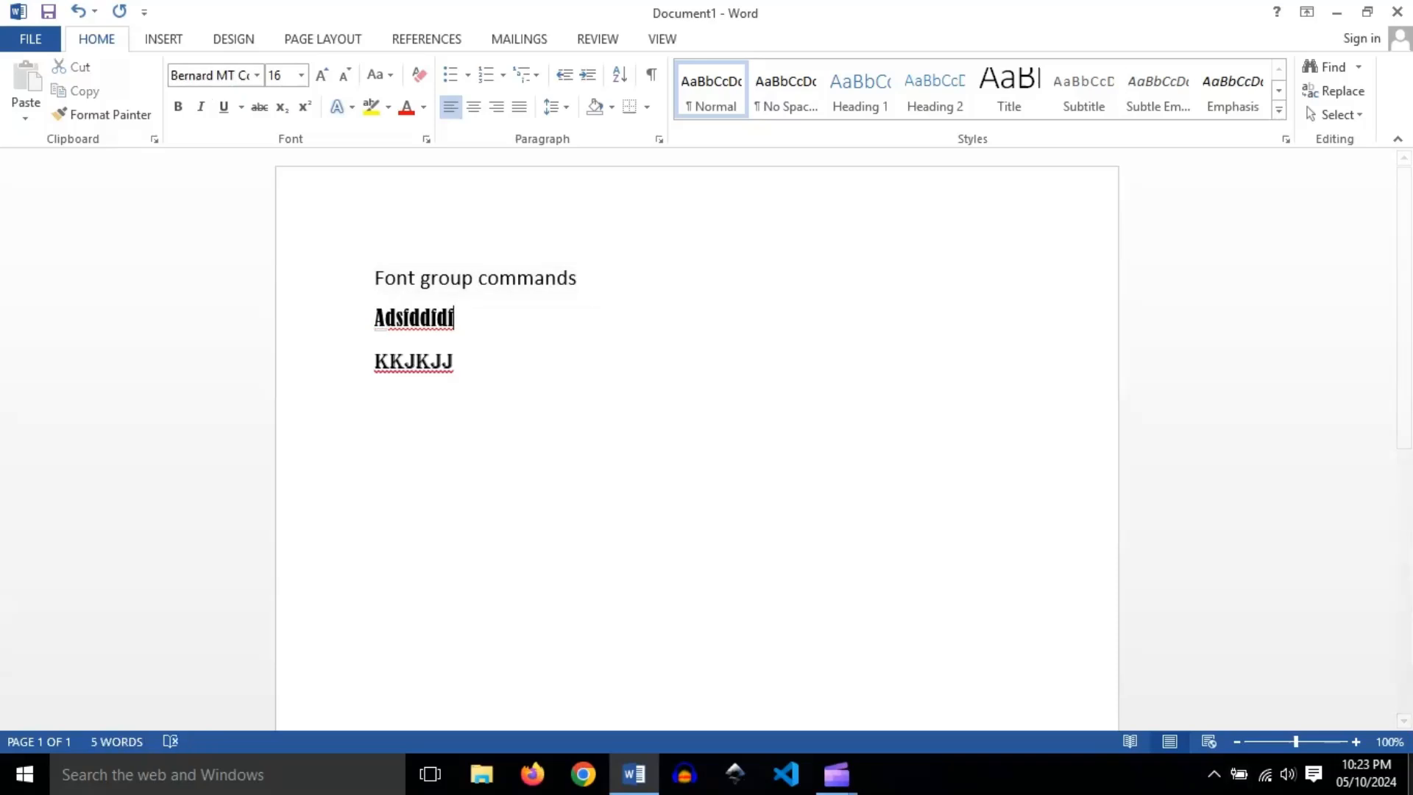
Strike through the word "commands" in the first line, and remove the strikethrough again
click(614, 289)
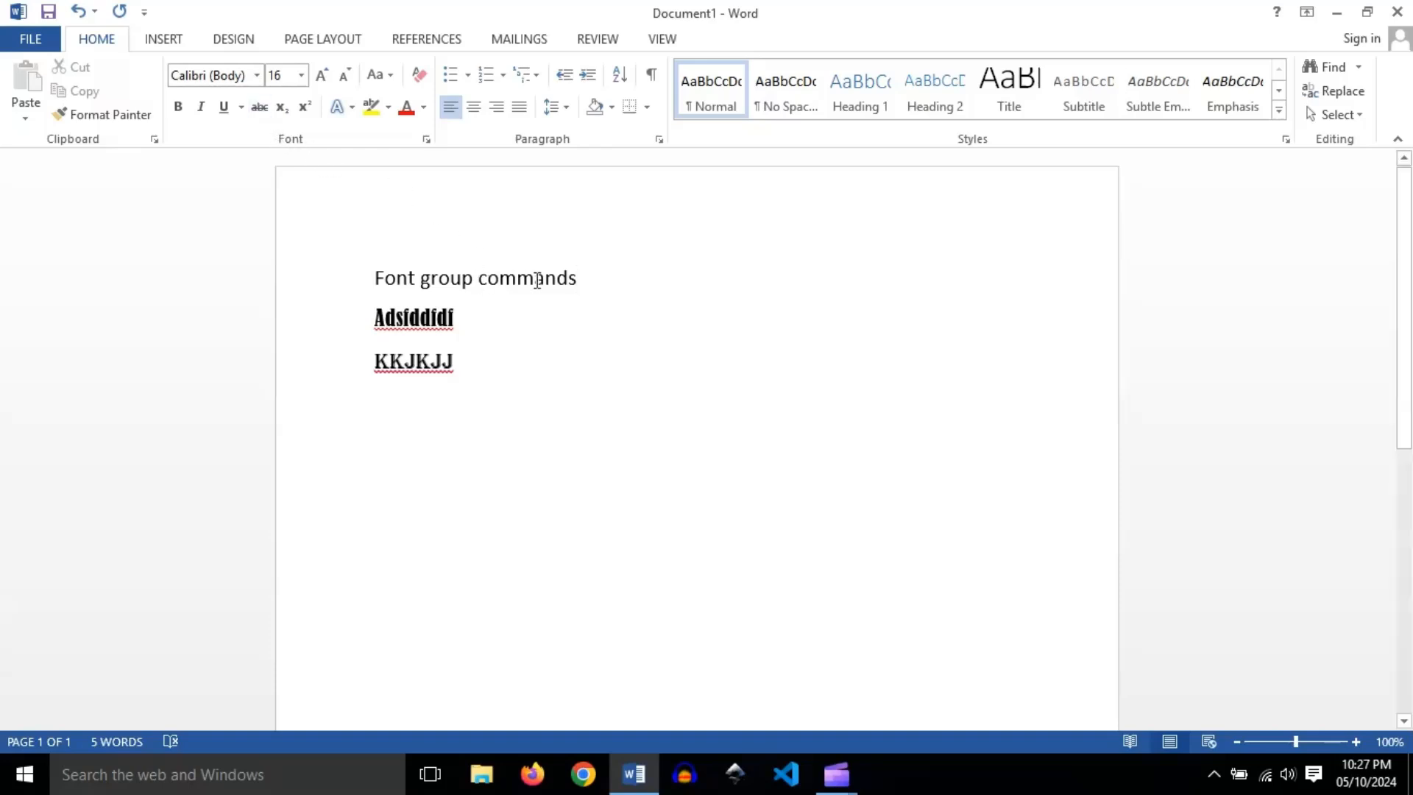
click(534, 278)
double_click(534, 278)
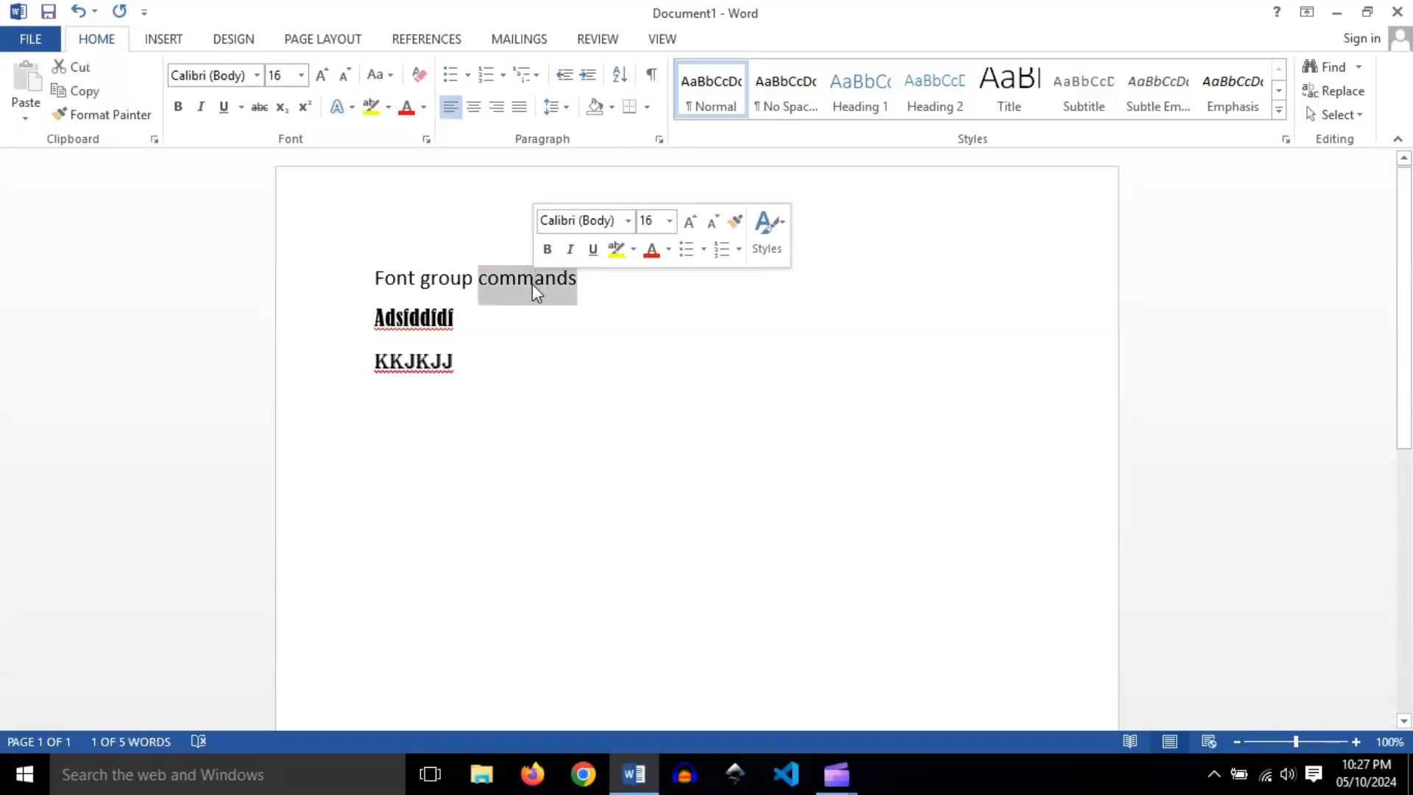
click(258, 108)
click(646, 301)
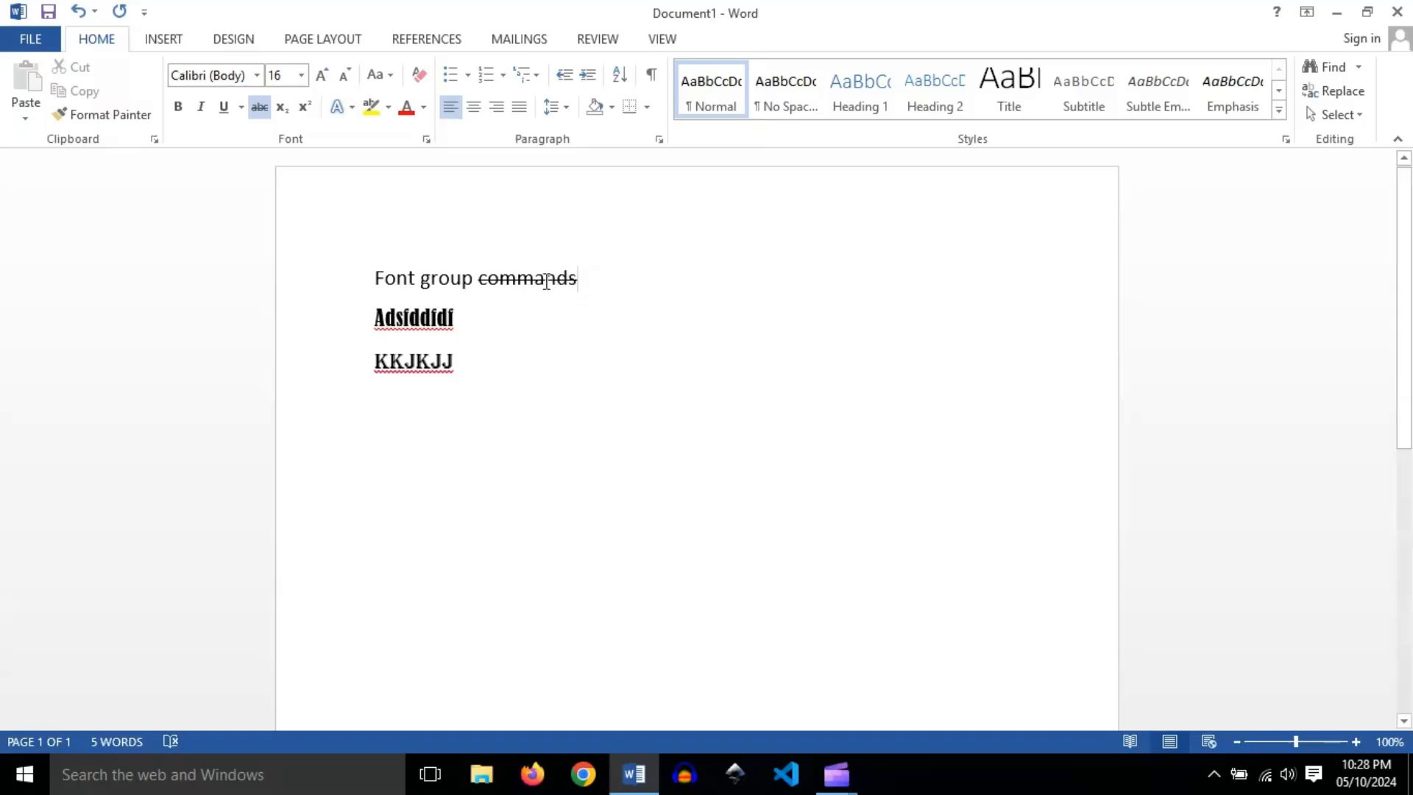
double_click(546, 282)
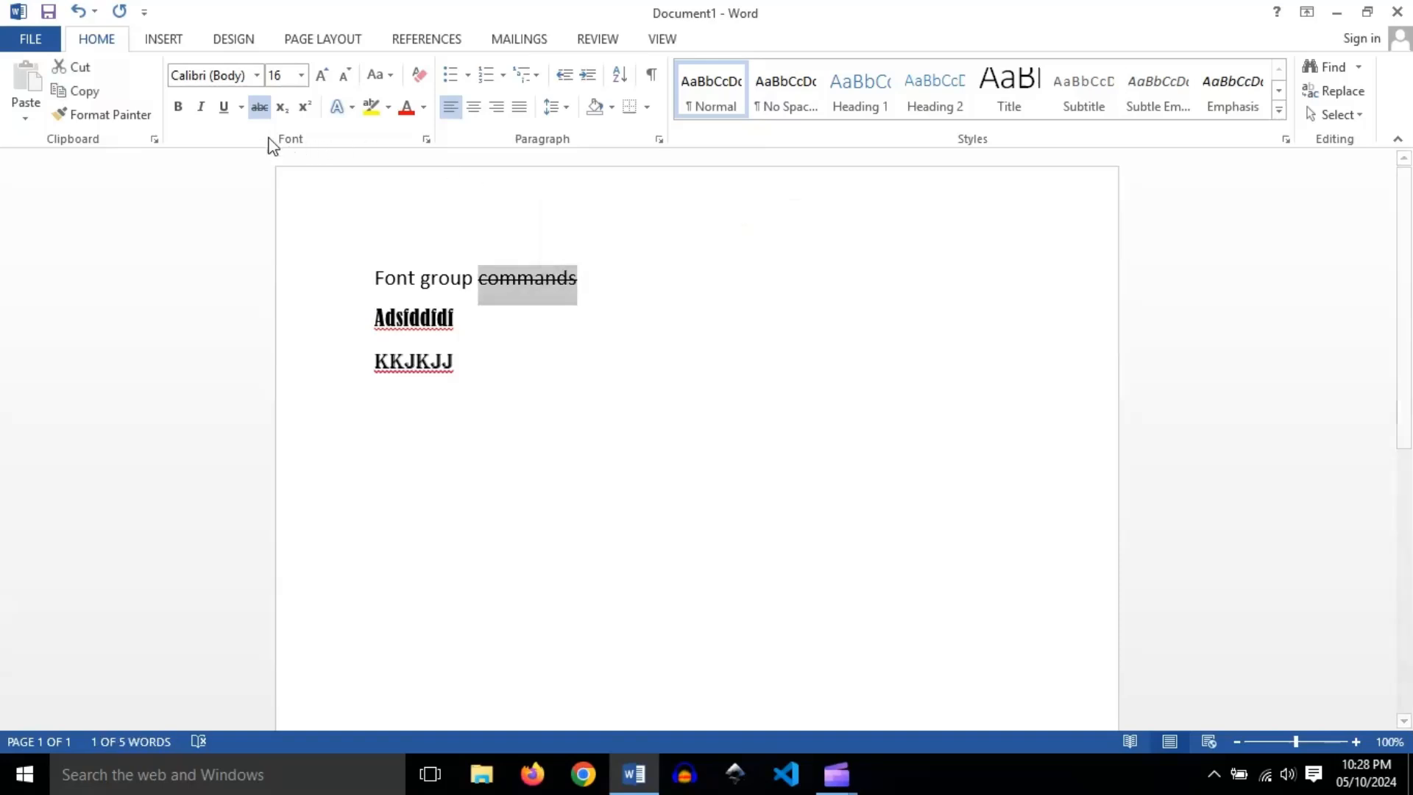
click(259, 108)
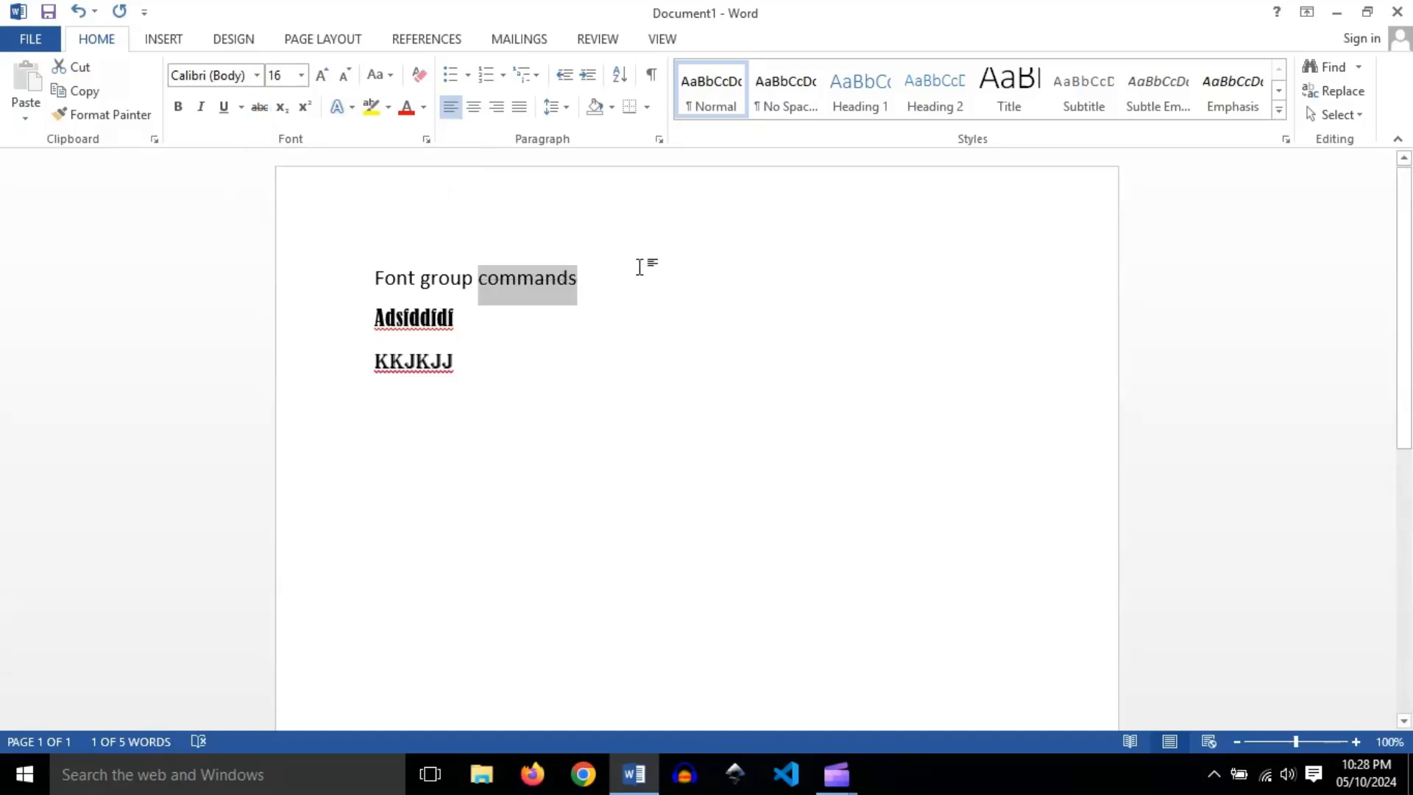
click(658, 280)
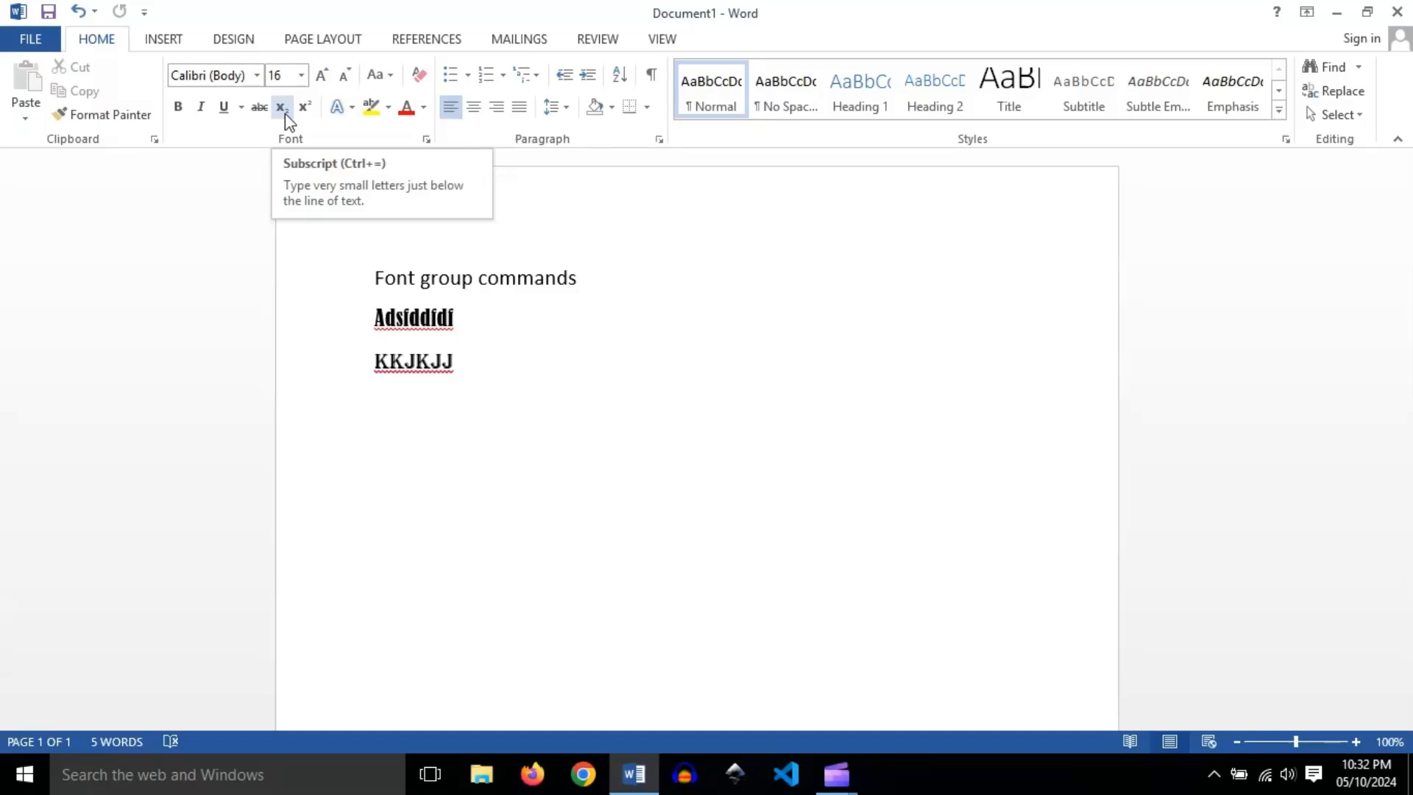
Add "CO2" on the empty line below "KKJKJJ" and format its 2 as a subscript
click(382, 421)
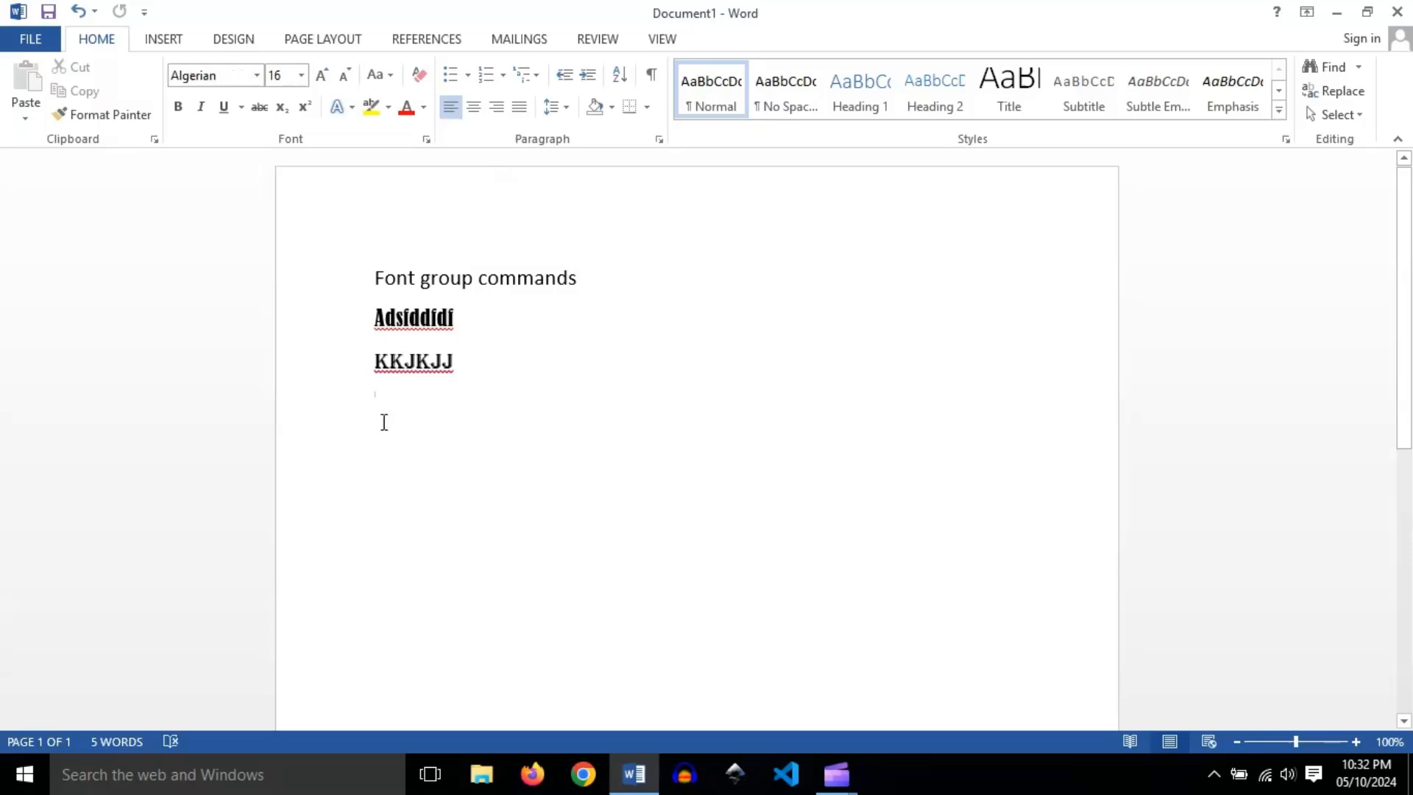
text(CO2)
key(shift+Left)
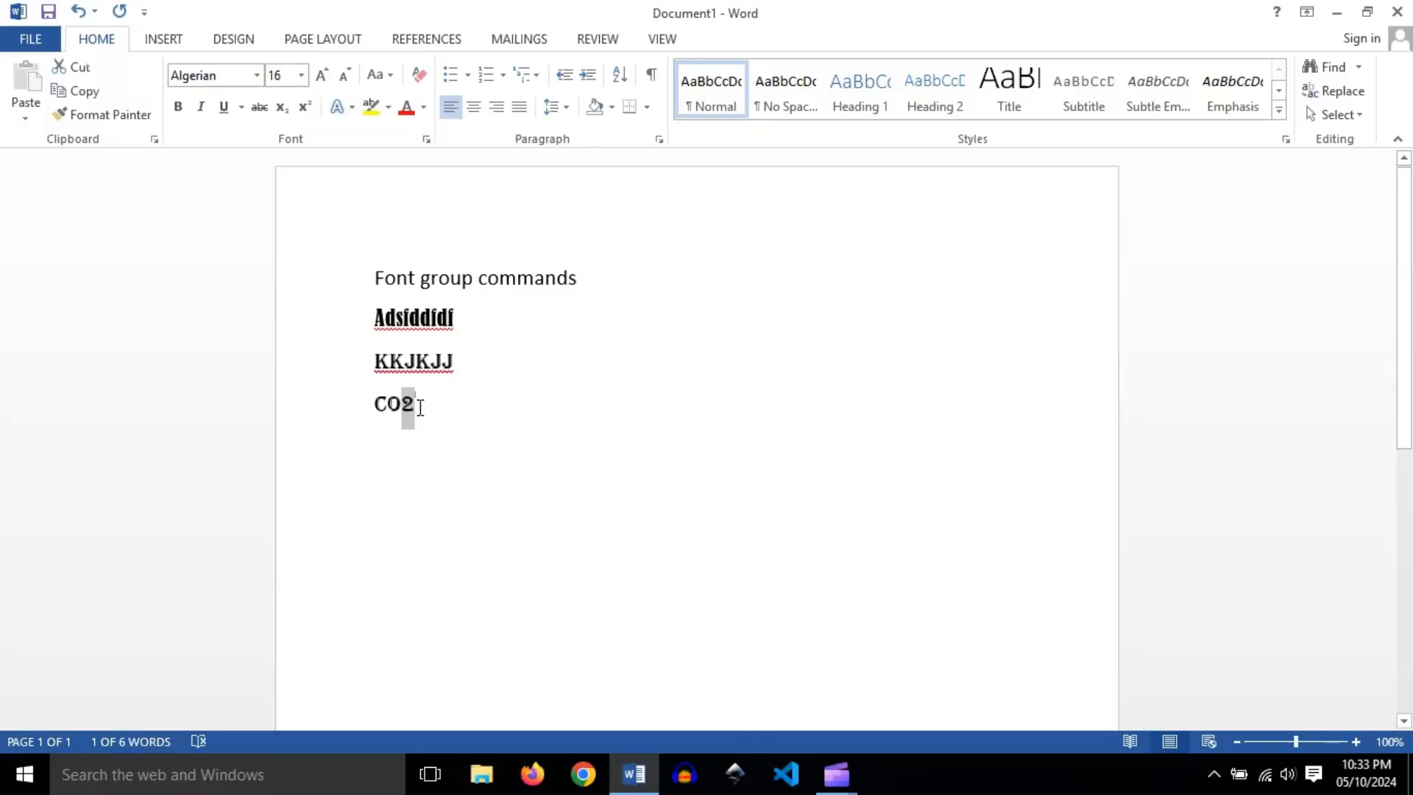
click(284, 111)
click(464, 410)
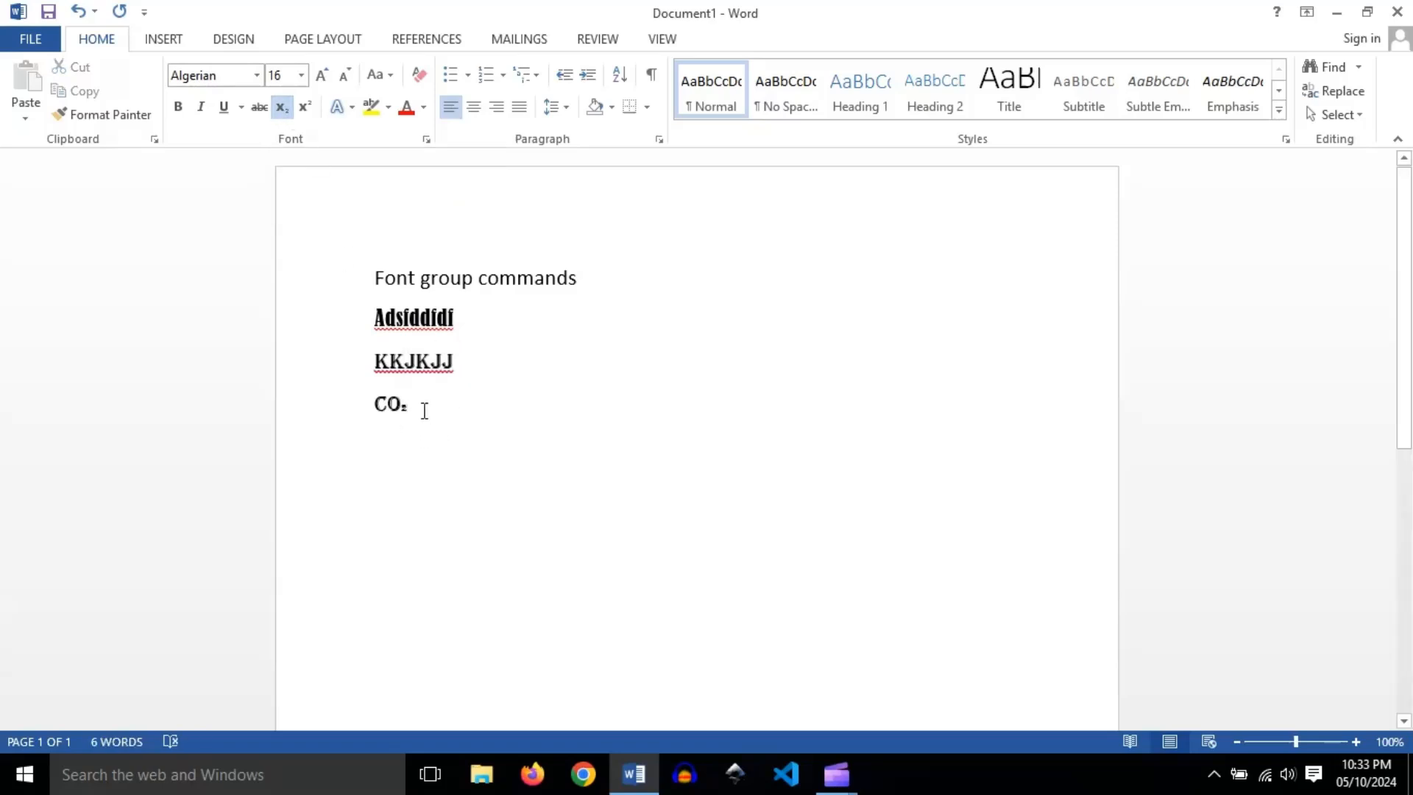
Change the font of the CO2 line to Calibri (Body)
drag(406, 405, 368, 401)
click(256, 75)
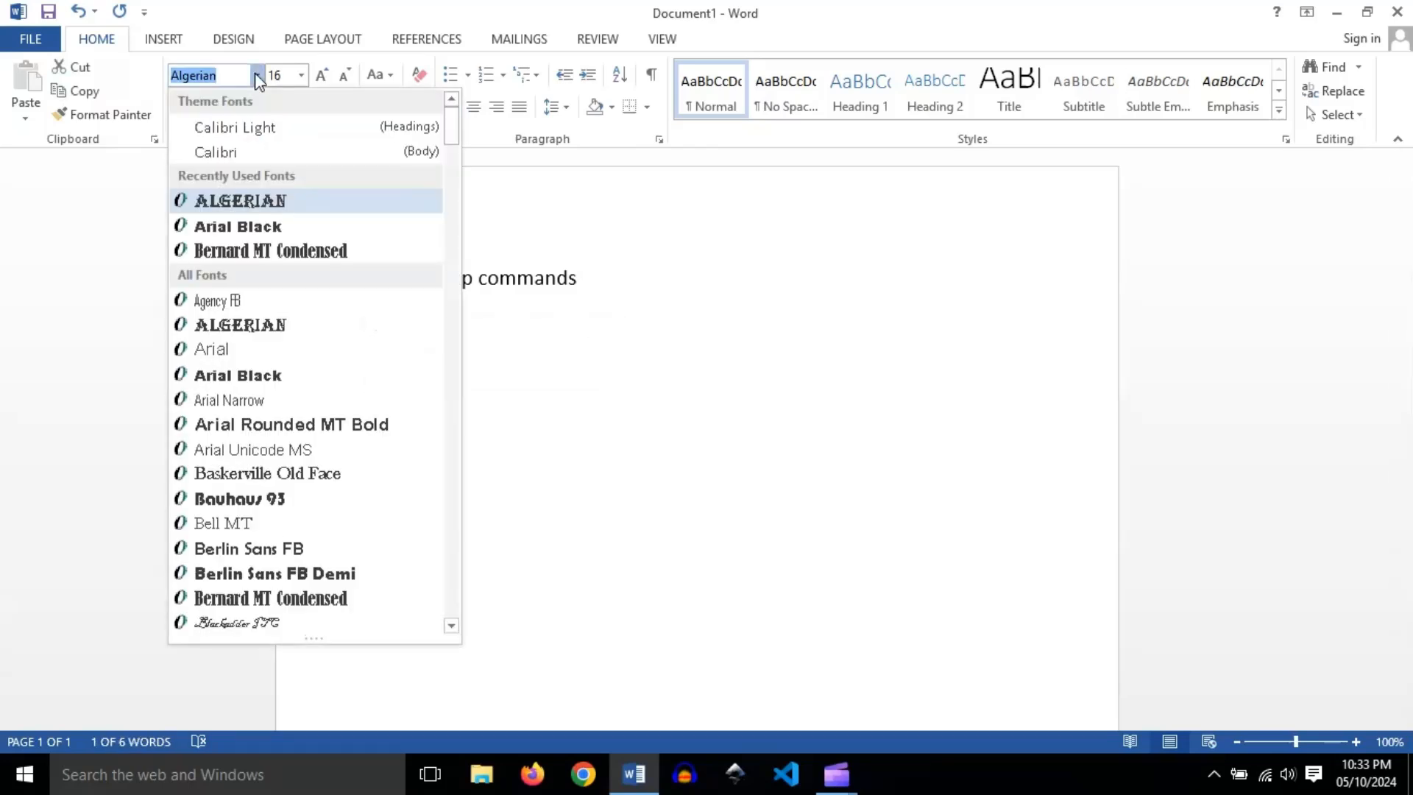
click(215, 153)
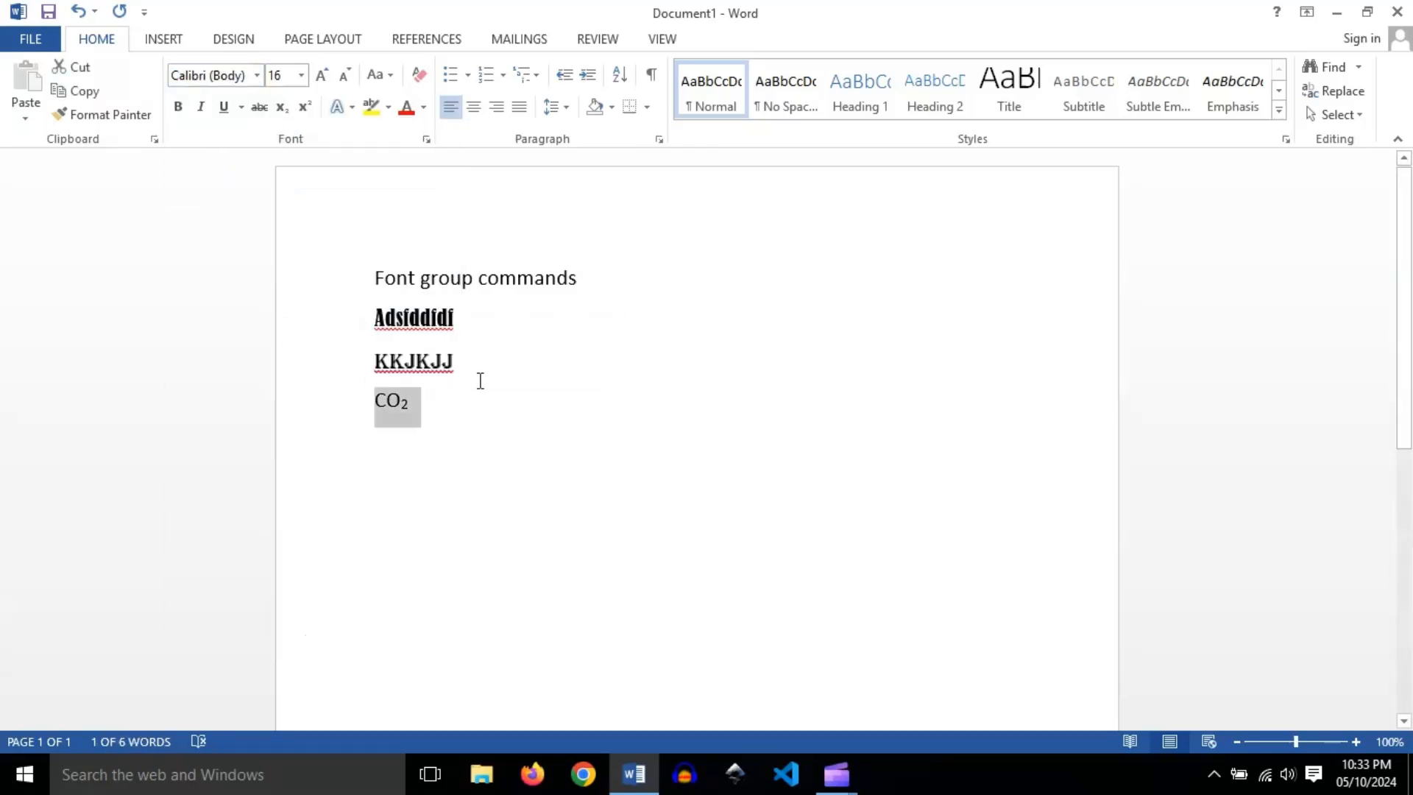
click(469, 399)
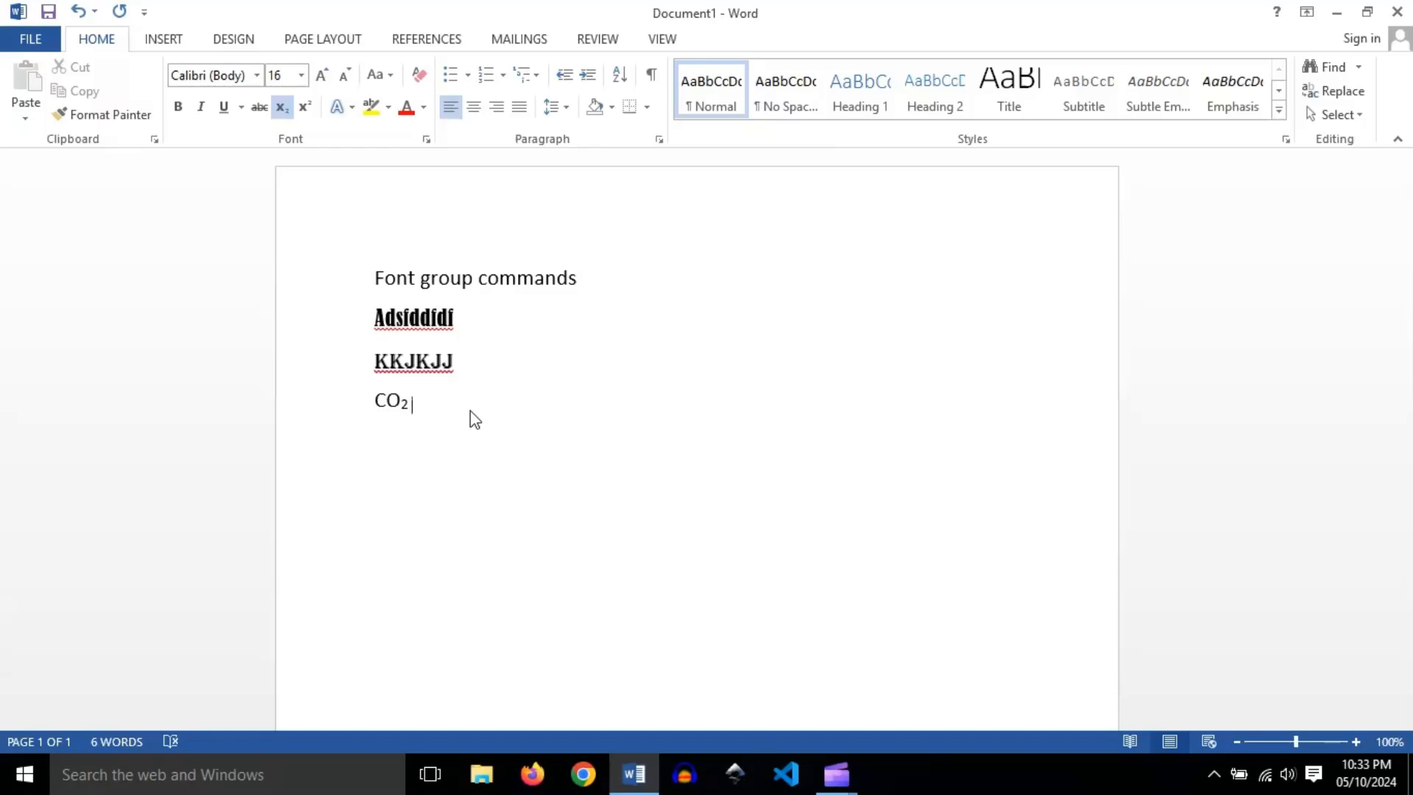
text(sddfdfdd)
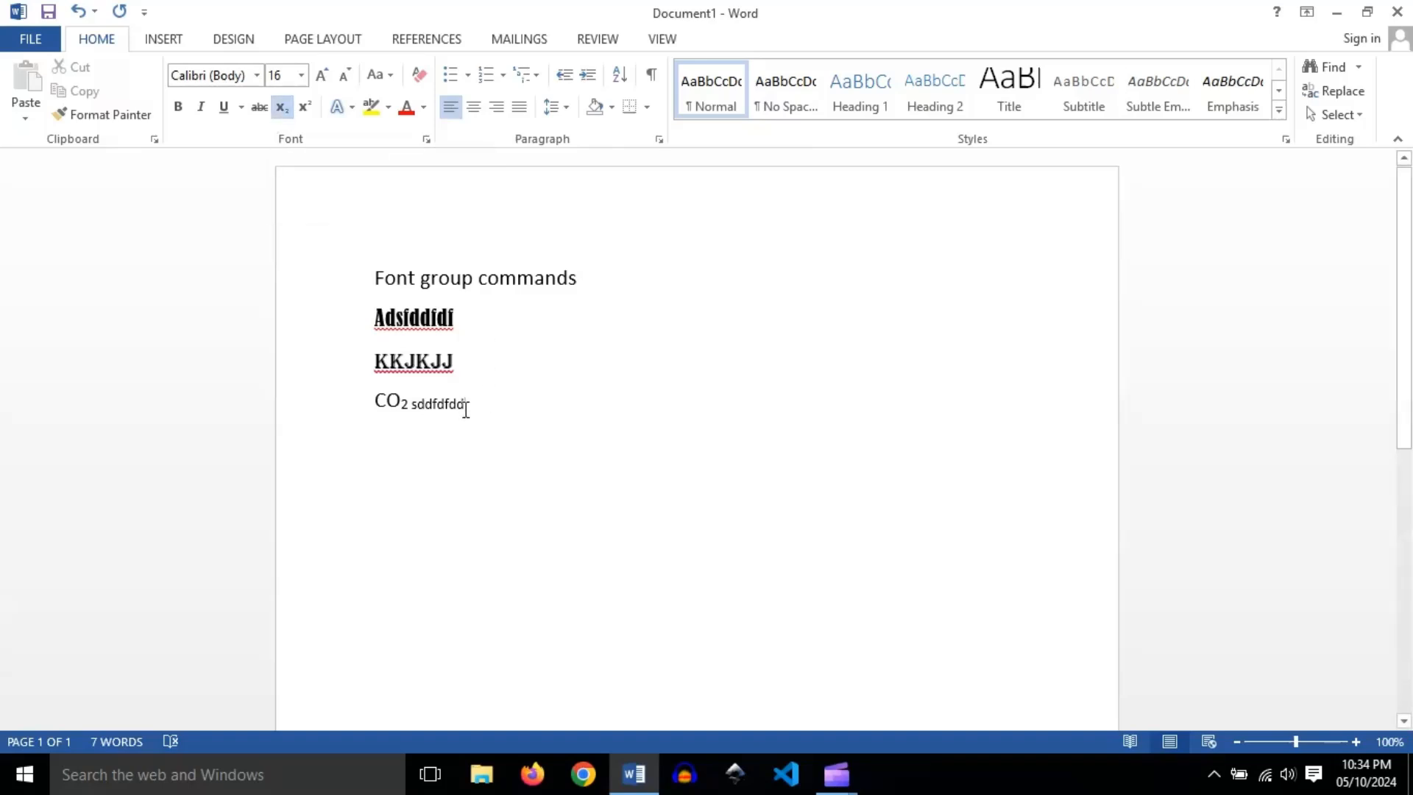
key(BackSpace)
key(BackSpace)
key(BackSpace)
key(BackSpace)
key(BackSpace)
key(BackSpace)
key(BackSpace)
key(BackSpace)
Turn off subscript, add "fdfdgfgg" in normal text after CO2, and start a new line
click(287, 108)
text(g)
key(Return)
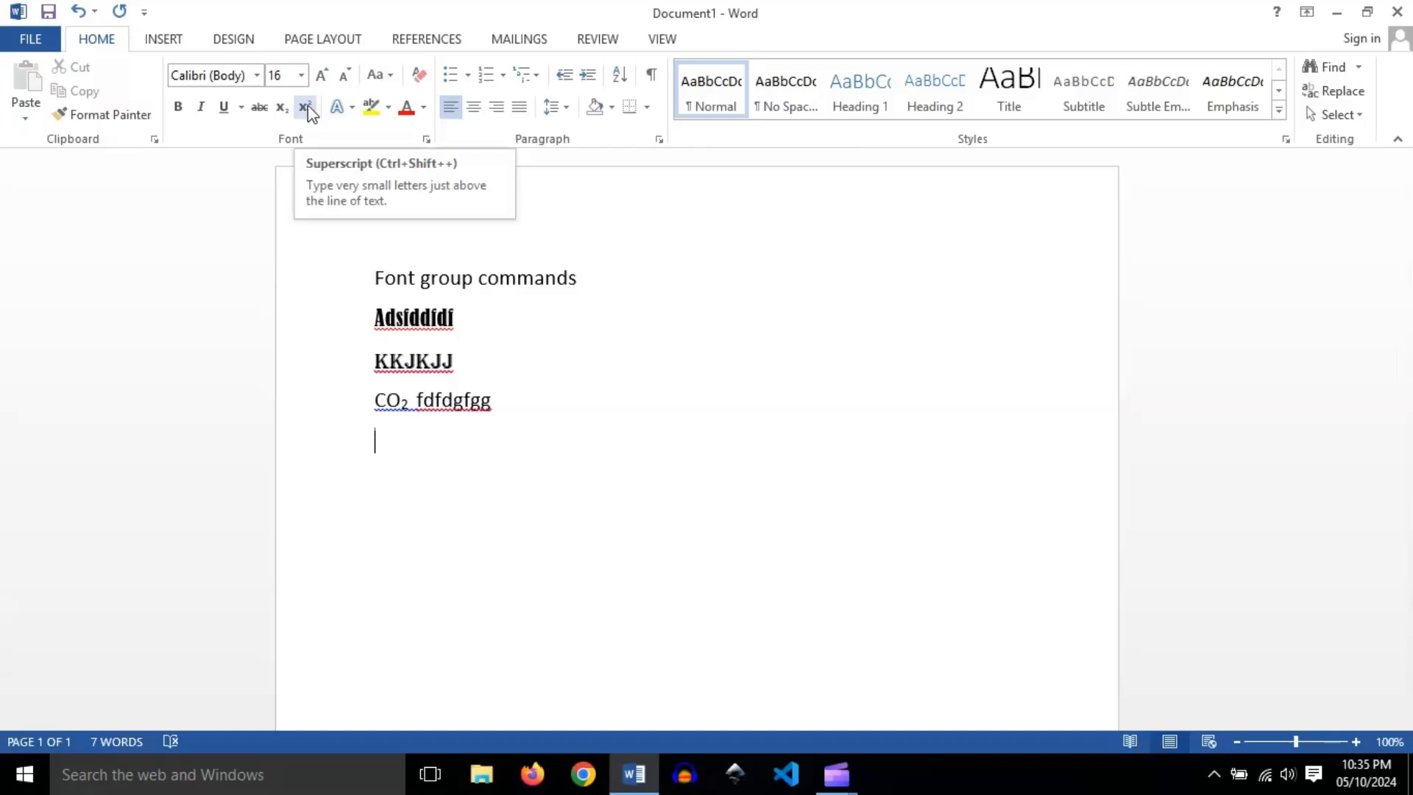
Add "a2 + b2" at the end of the CO2 line and format both of its 2s as superscripts
click(542, 403)
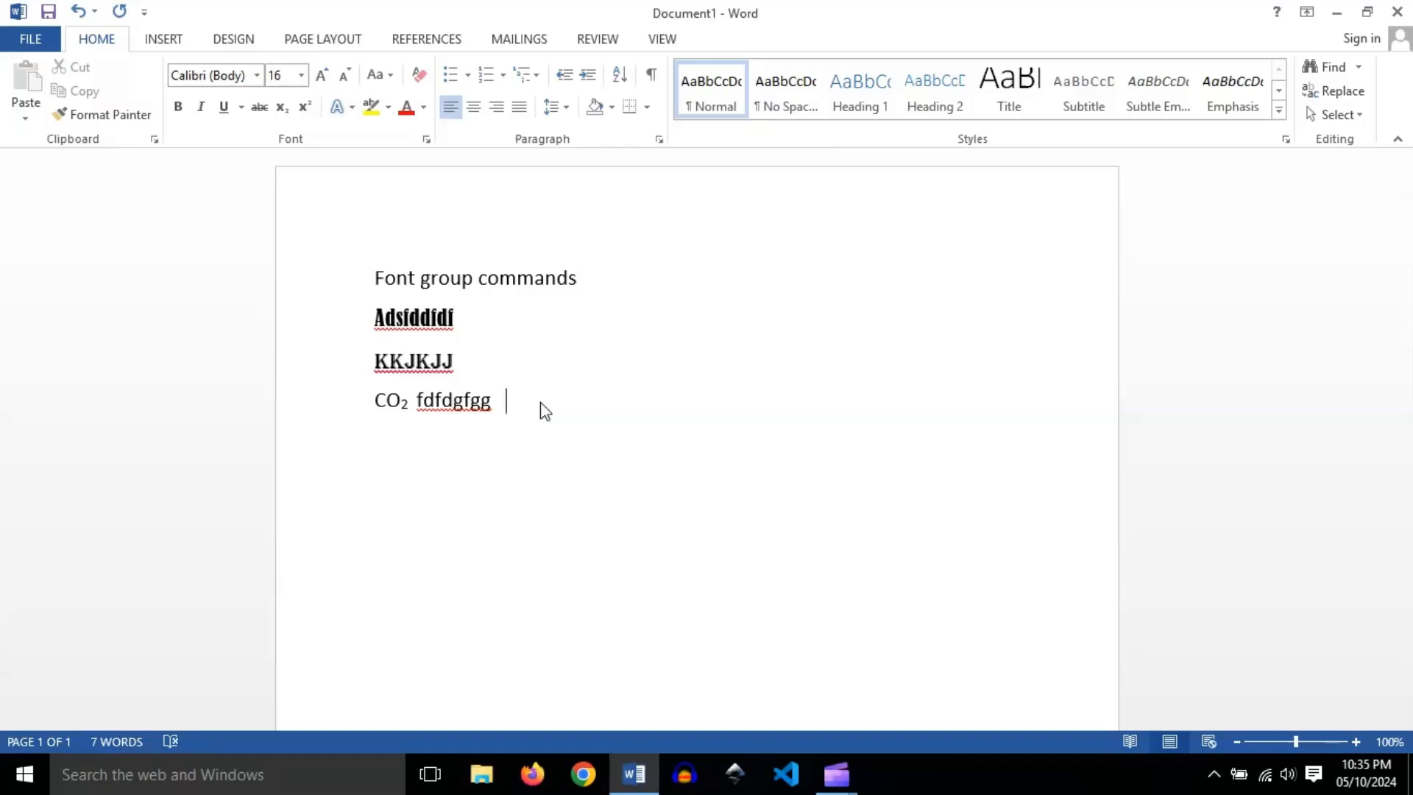
text(a2 +)
text(b2)
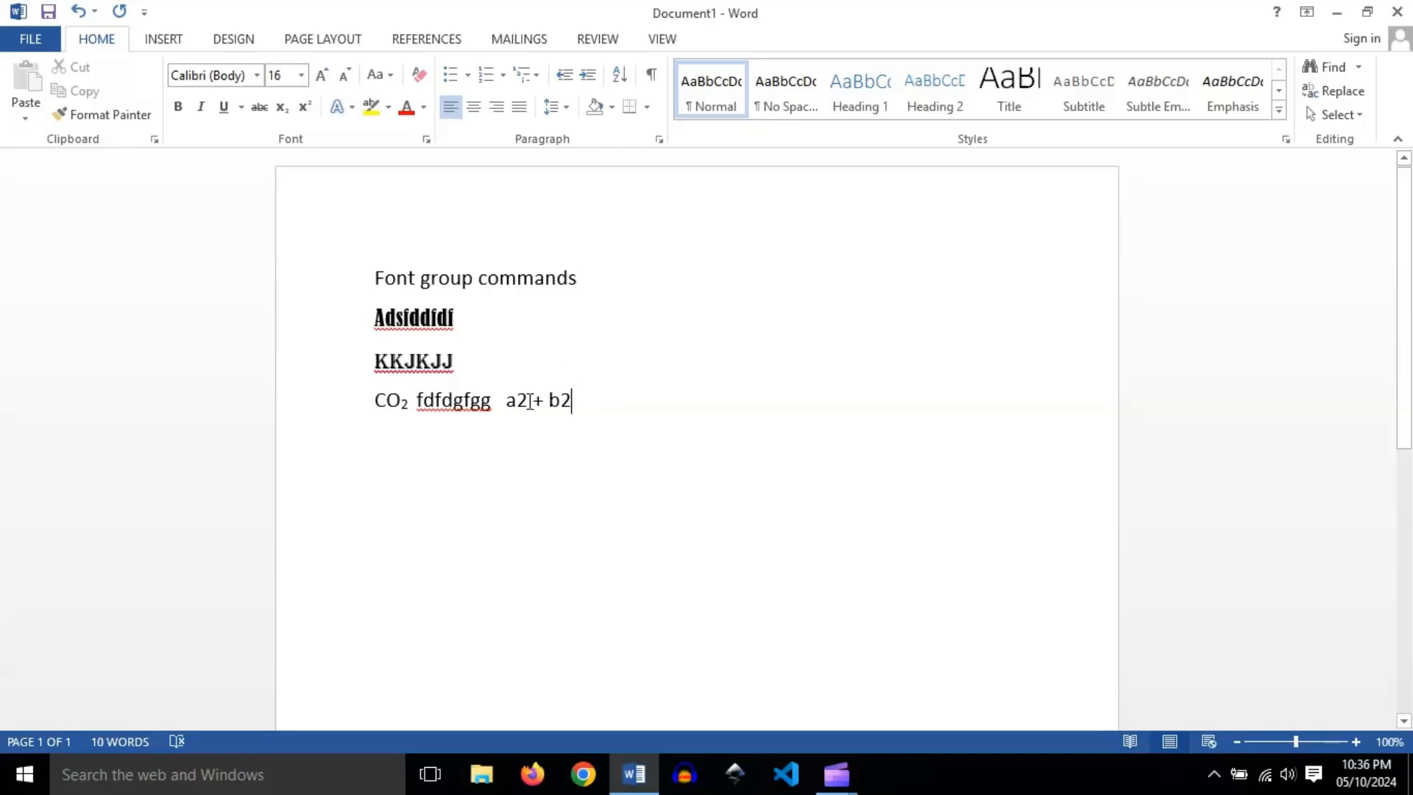
drag(530, 402, 515, 402)
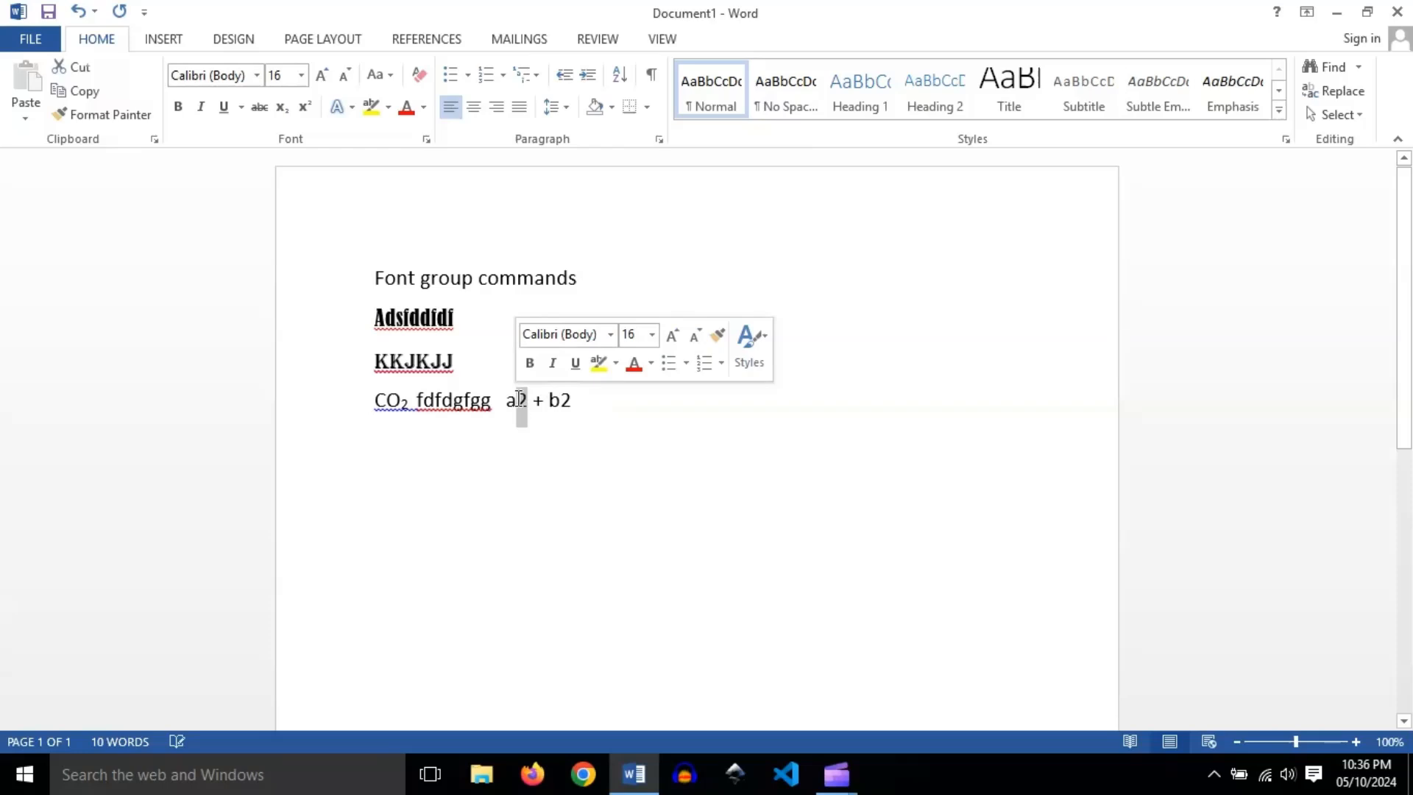
click(305, 108)
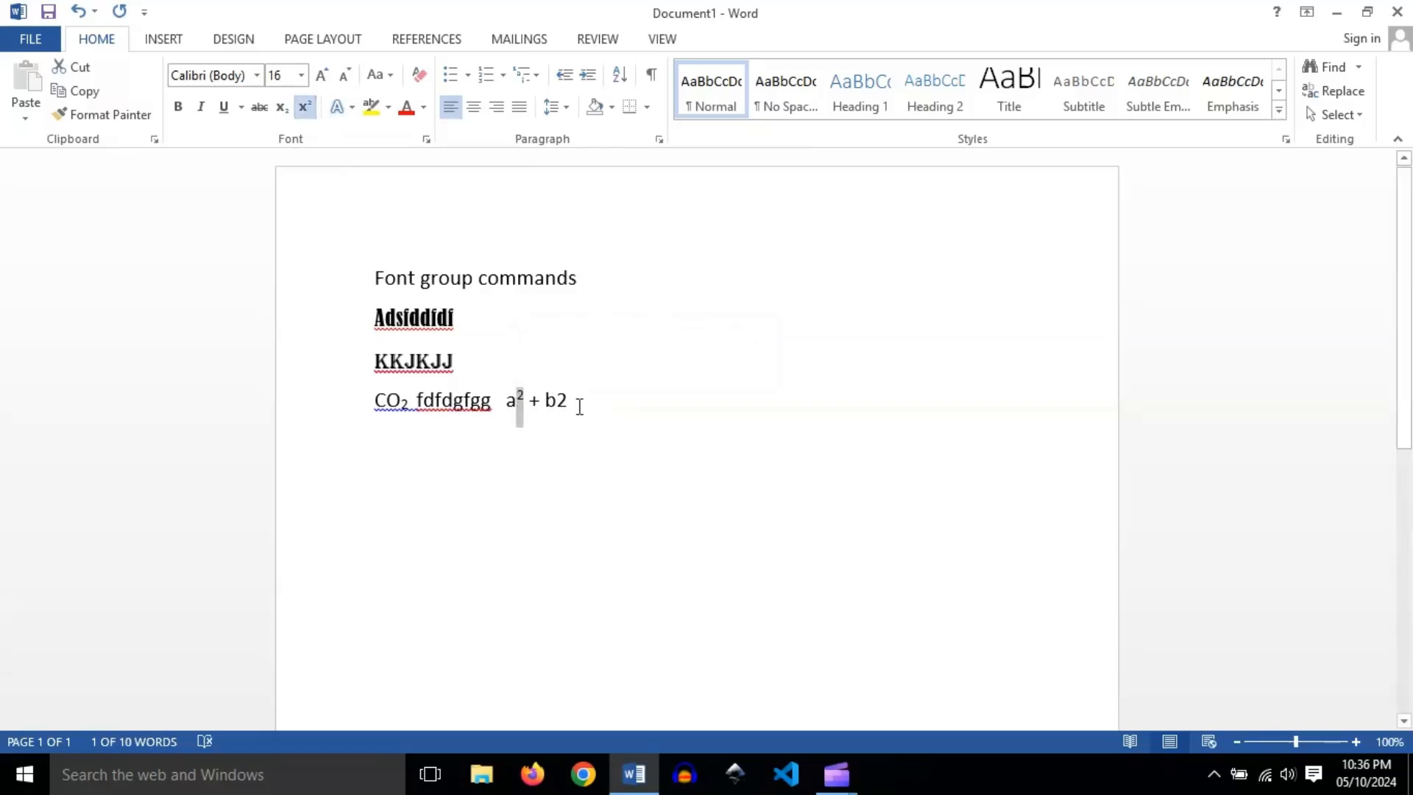
drag(578, 402, 557, 401)
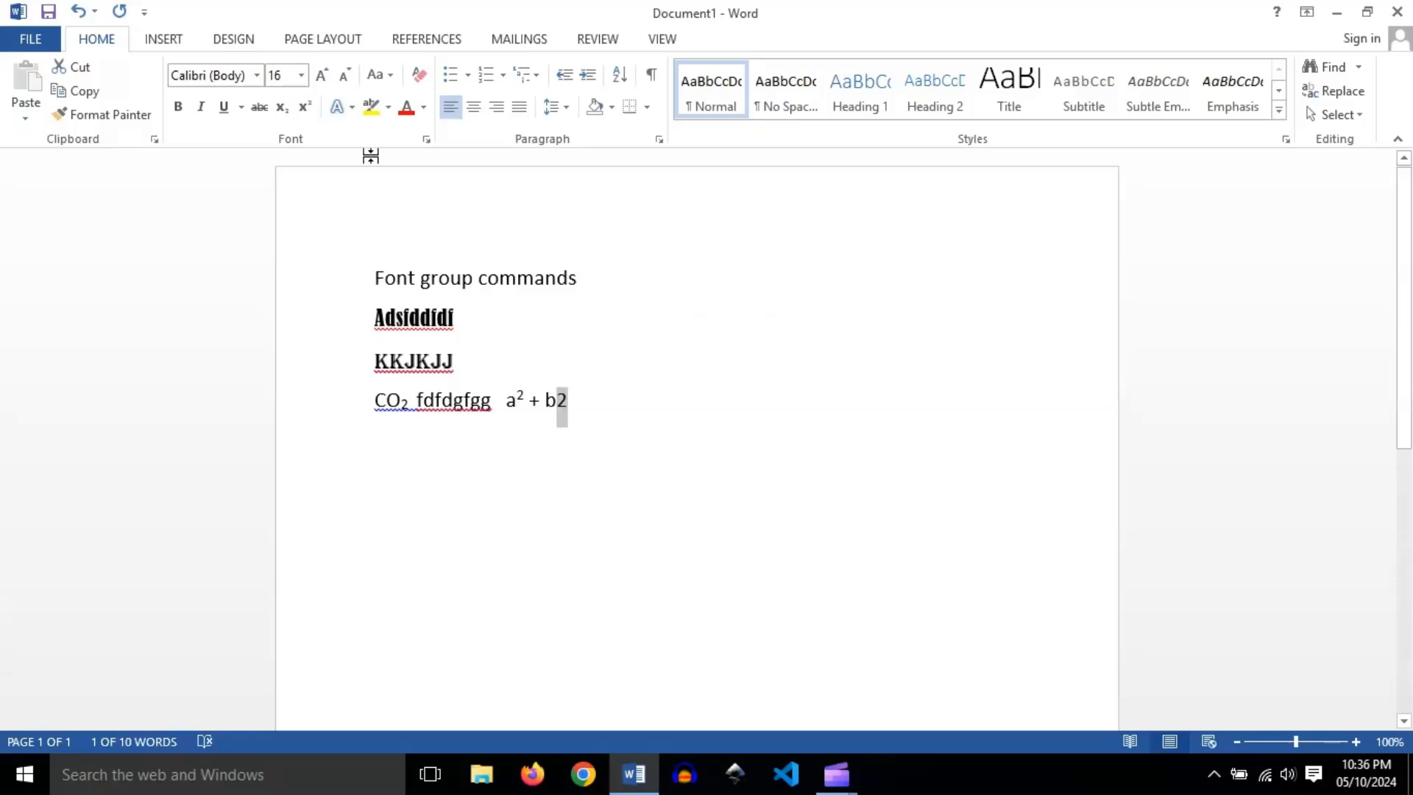
click(305, 107)
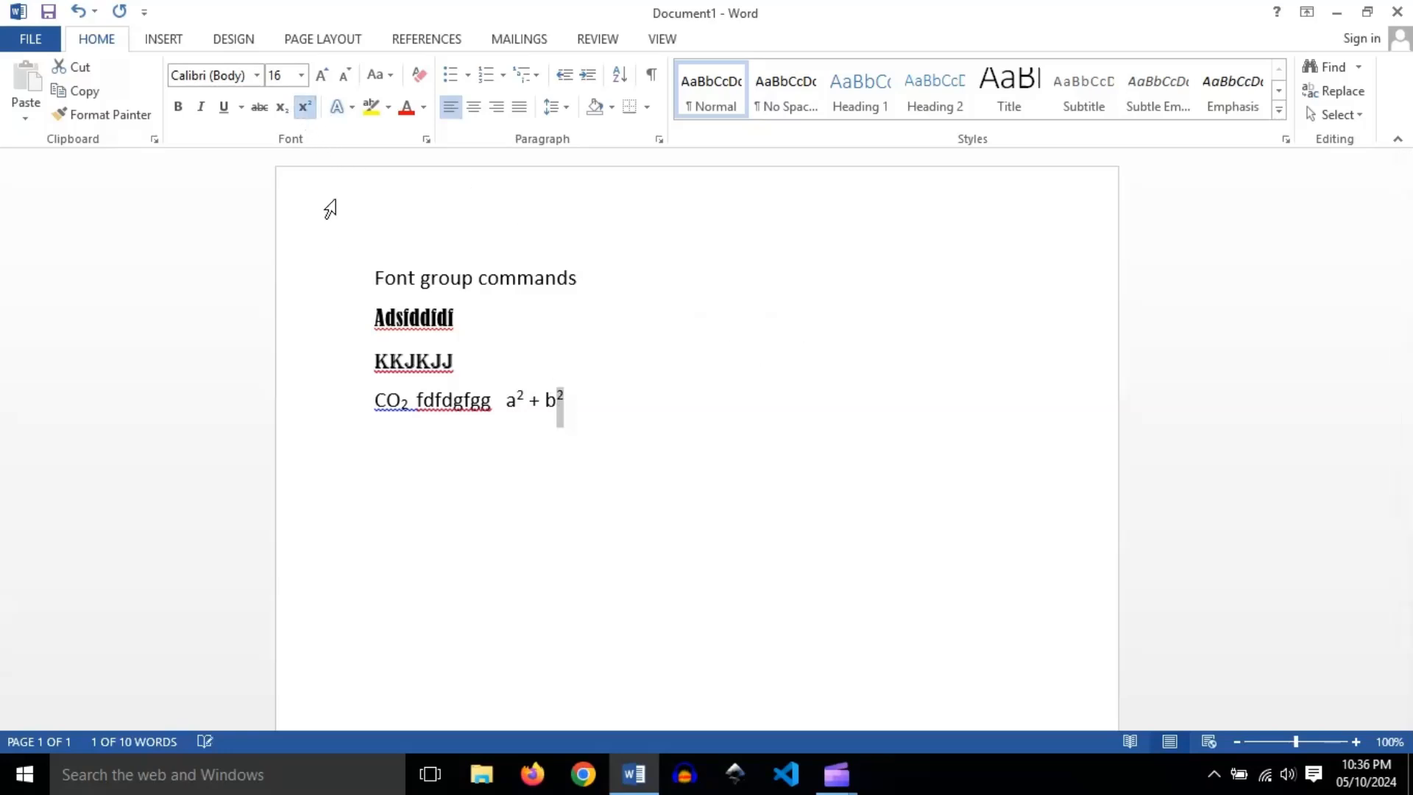
click(599, 372)
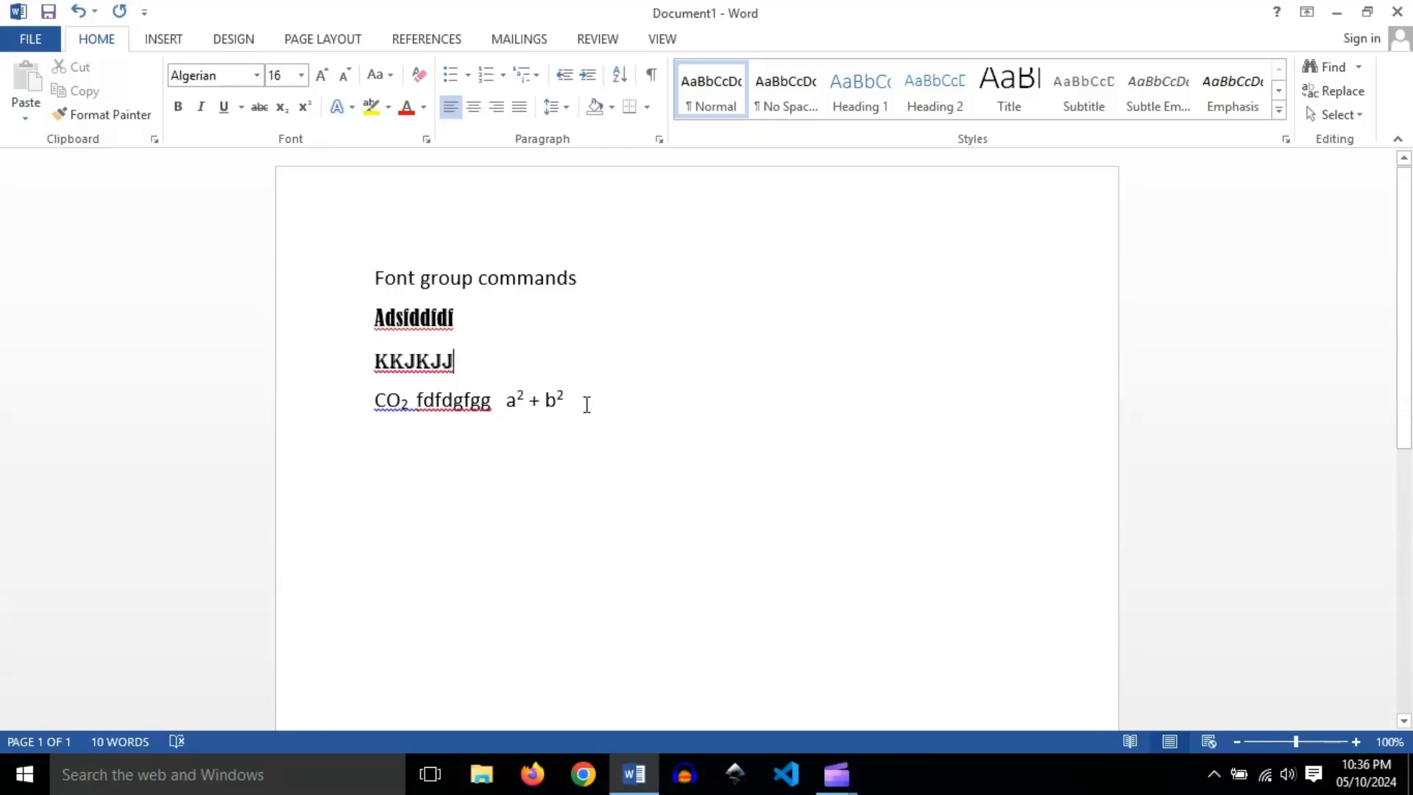
click(587, 402)
text(fdggggfg)
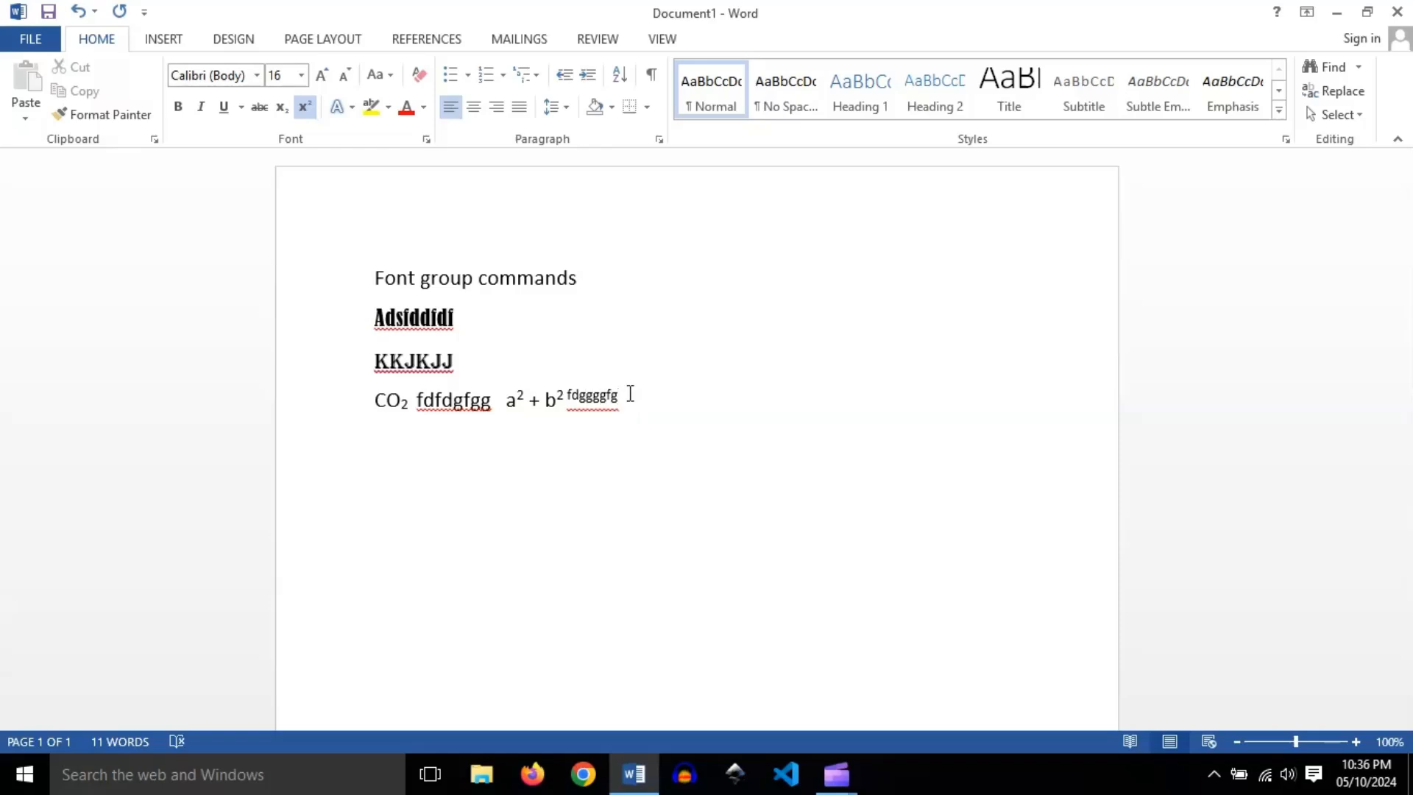
key(BackSpace)
key(BackSpace)
key(BackSpace)
key(BackSpace)
key(BackSpace)
Turn off superscript and add "gffgfgg" in normal text after the squared b
click(313, 109)
text(gffgfg)
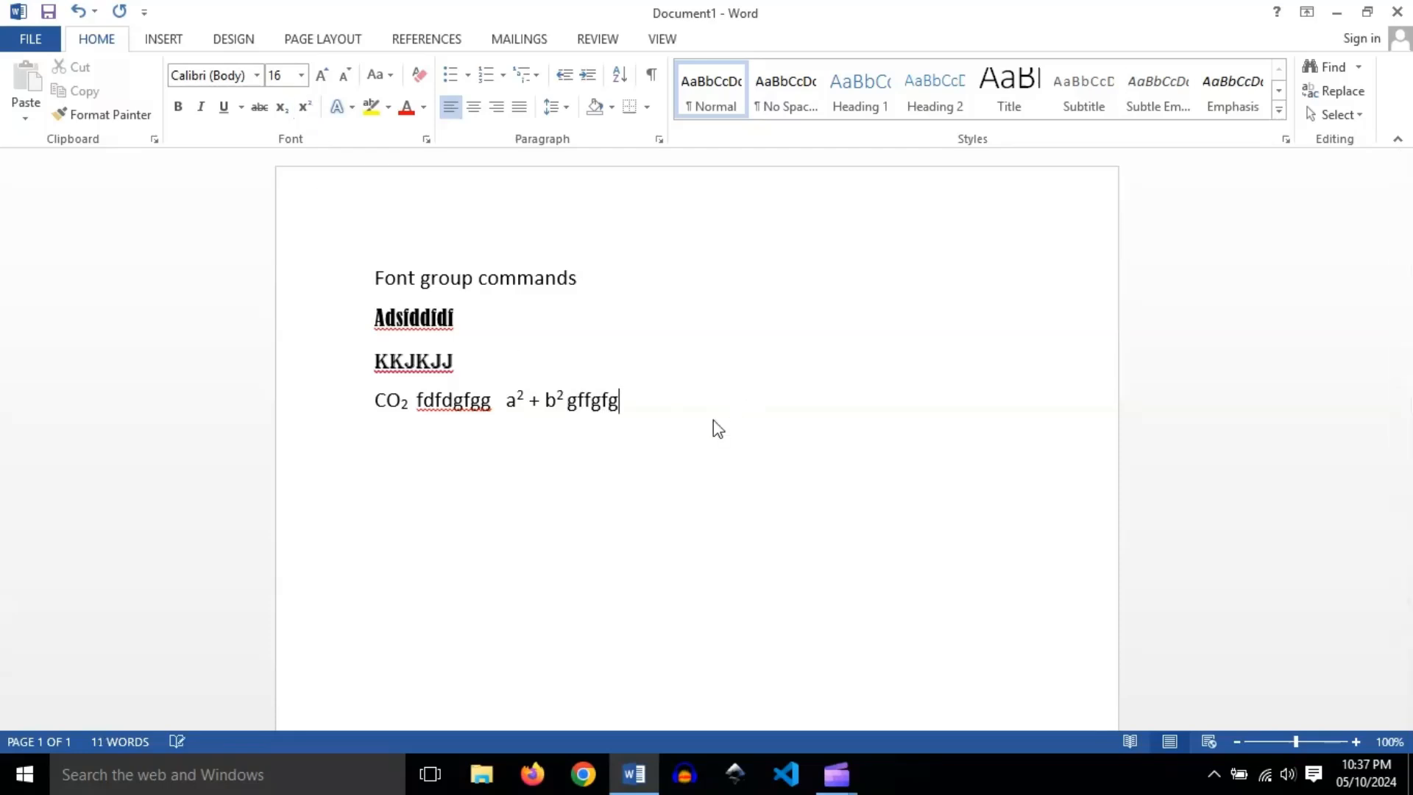
text(g)
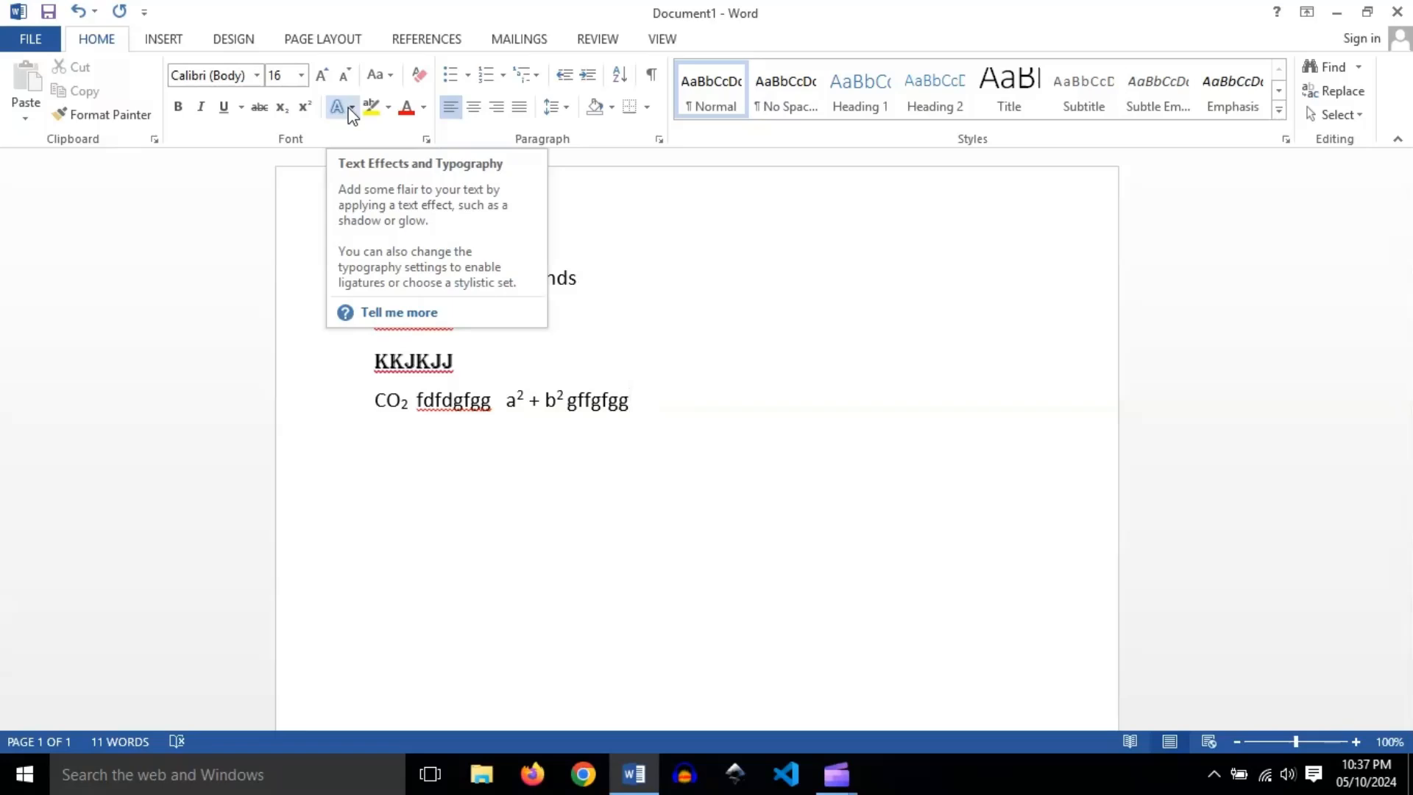
Cut the line "Font group commands" and paste it in the empty area well below the CO2 line, keeping its source formatting
drag(585, 284, 368, 261)
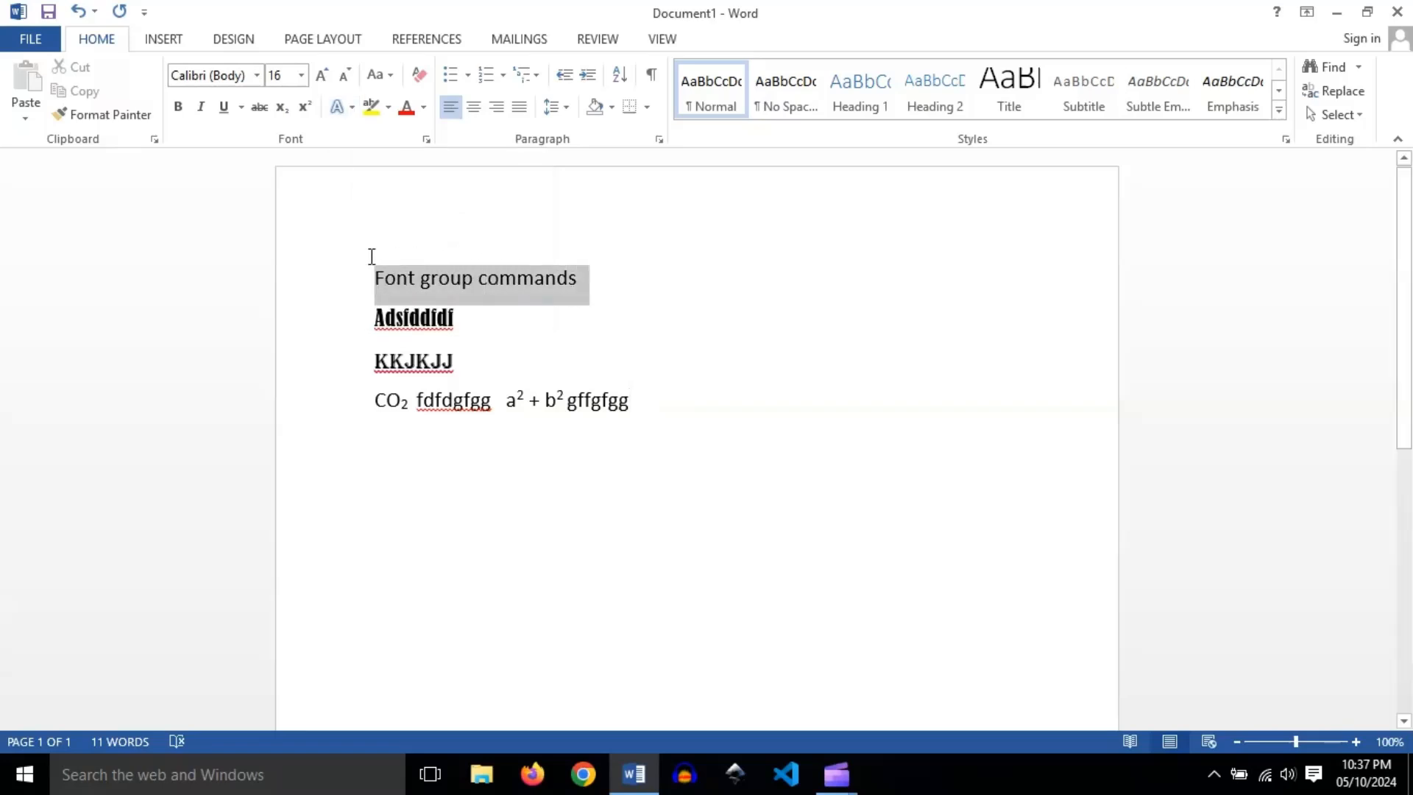
right_click(454, 289)
click(479, 298)
click(392, 604)
right_click(392, 604)
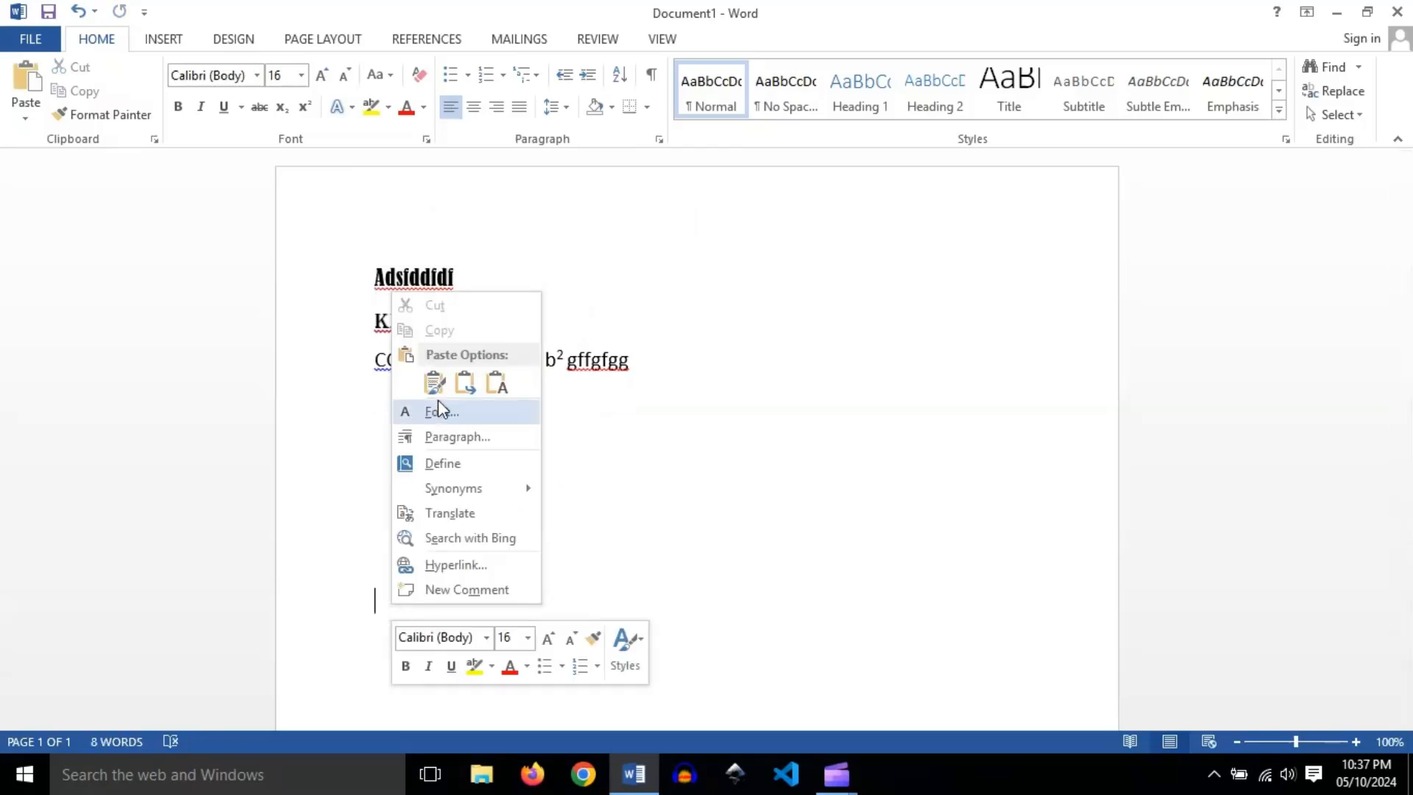
click(426, 381)
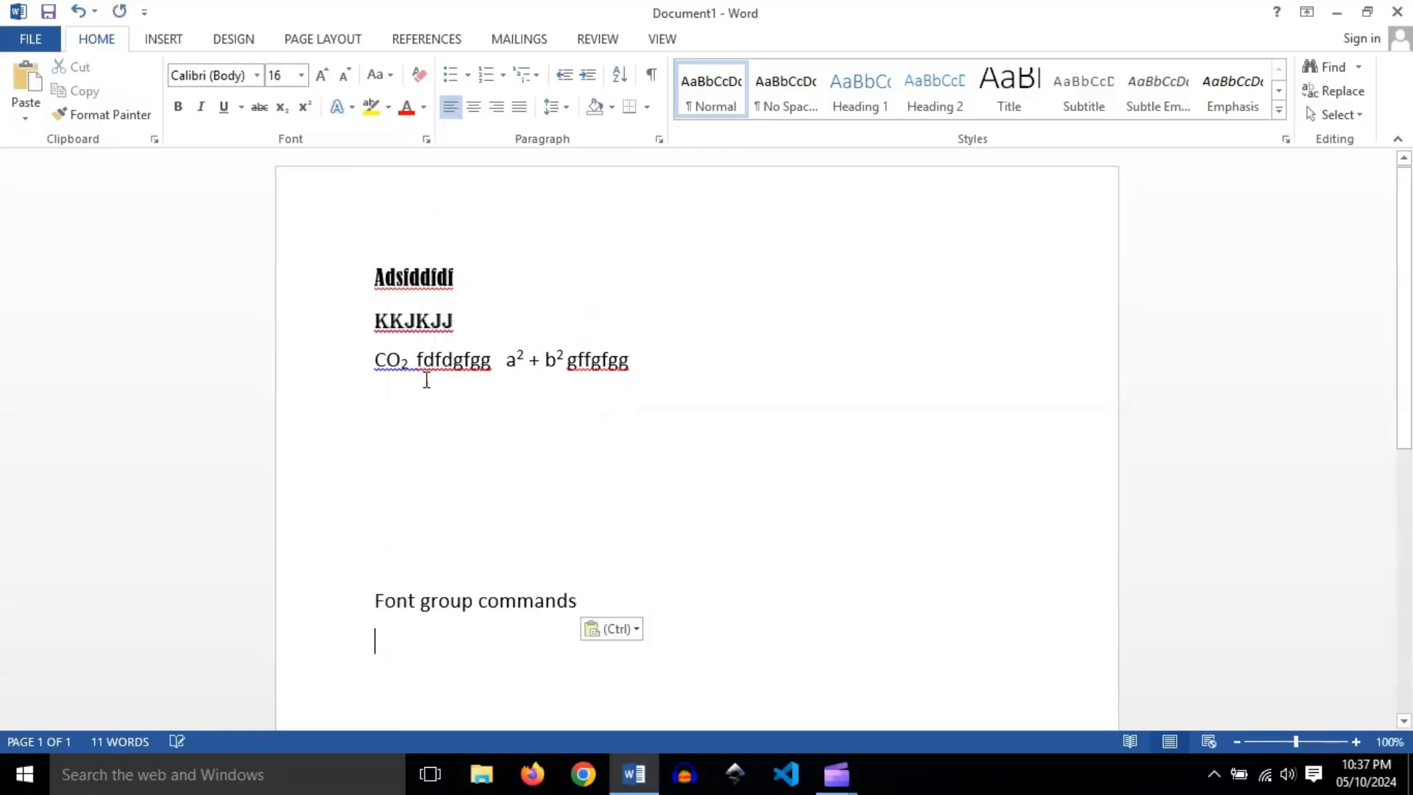
Apply the preset text effect with light orange fill and orange outline to the line "Font group commands"
click(352, 110)
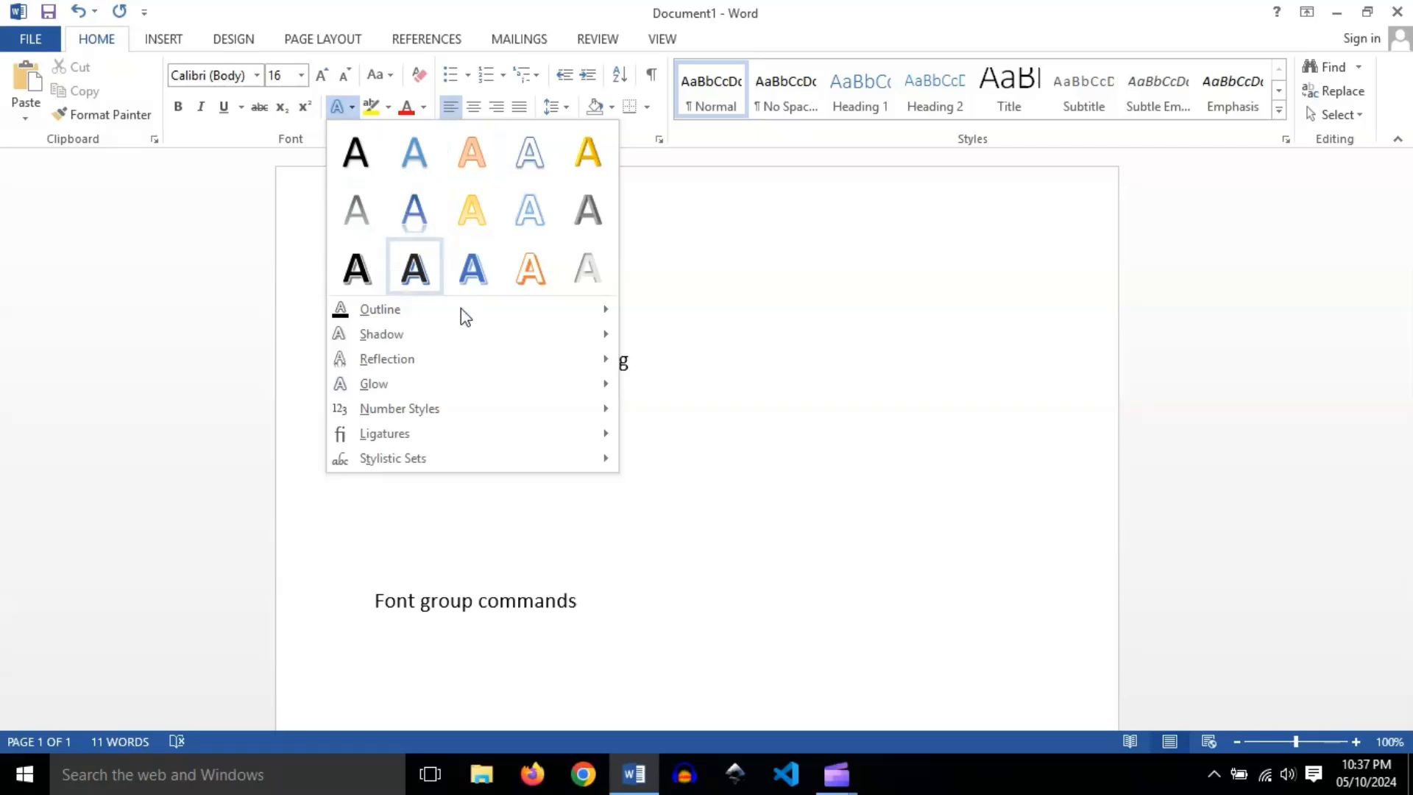
click(603, 598)
drag(598, 600, 370, 598)
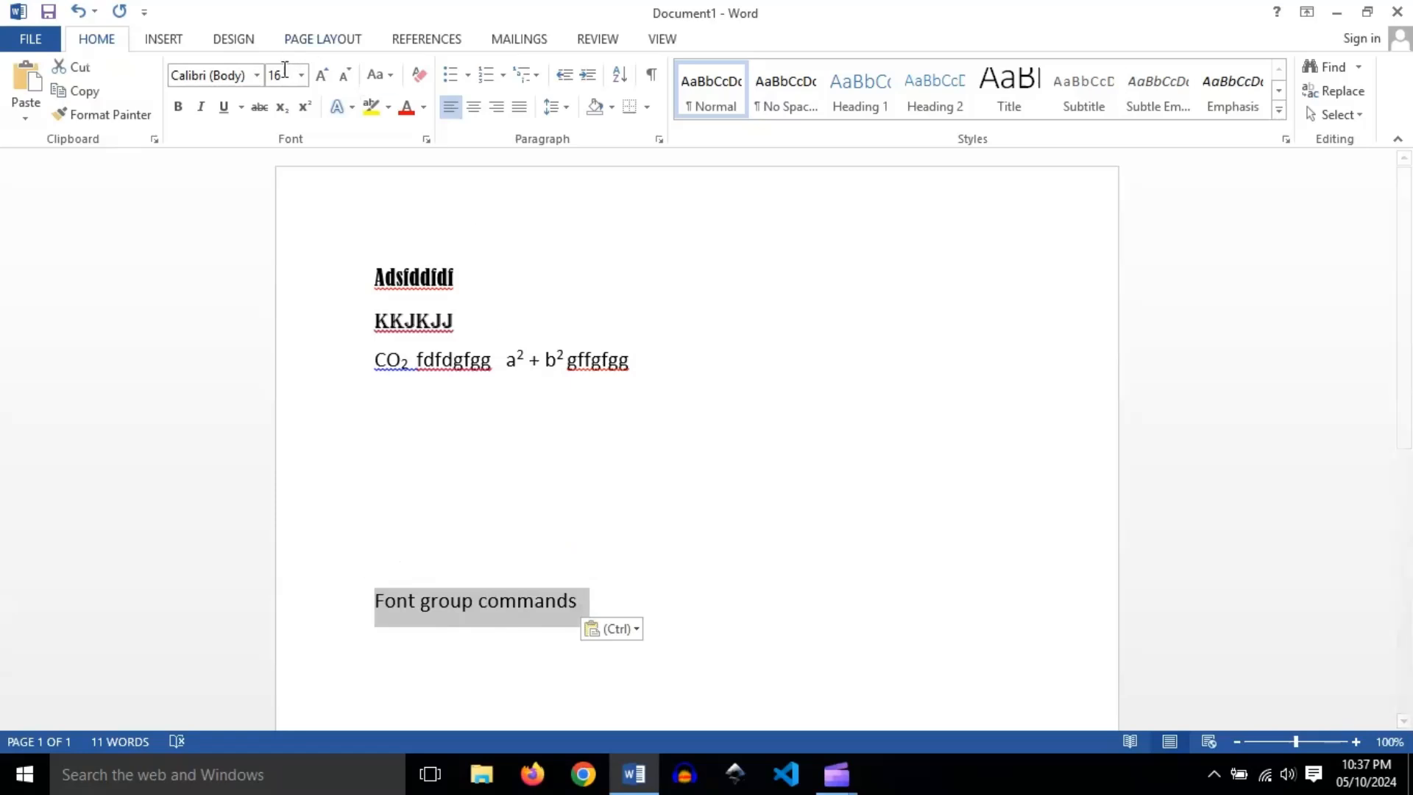
click(353, 109)
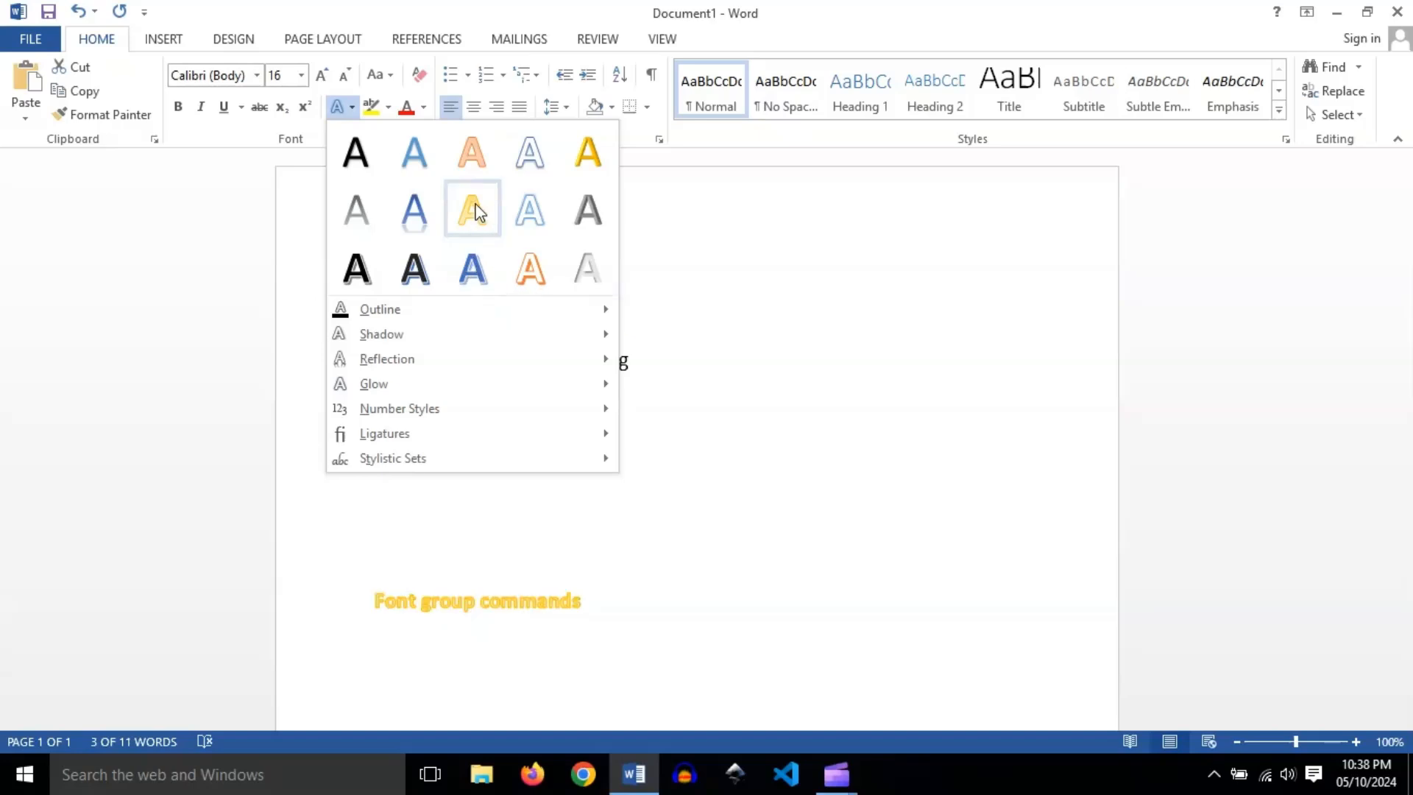
click(471, 153)
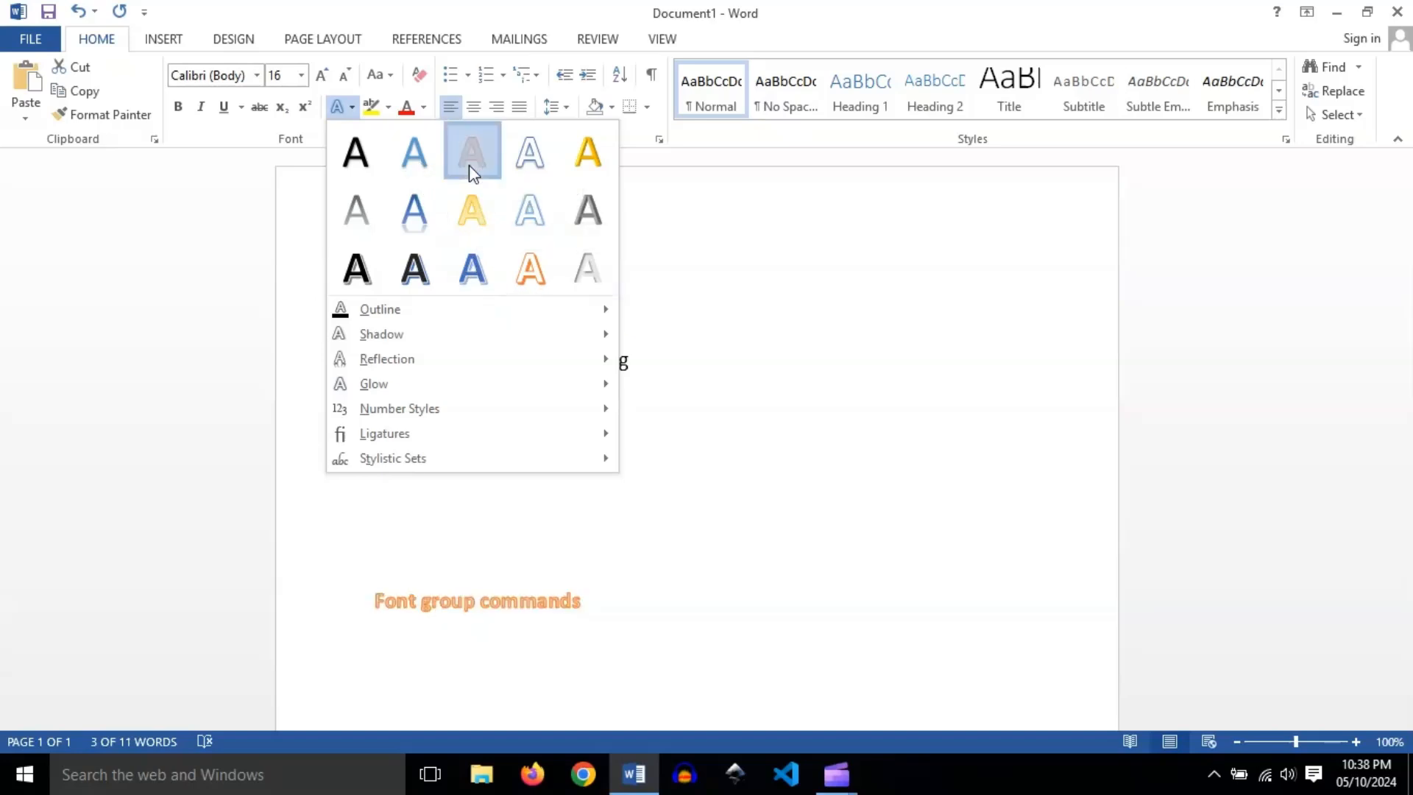
click(339, 107)
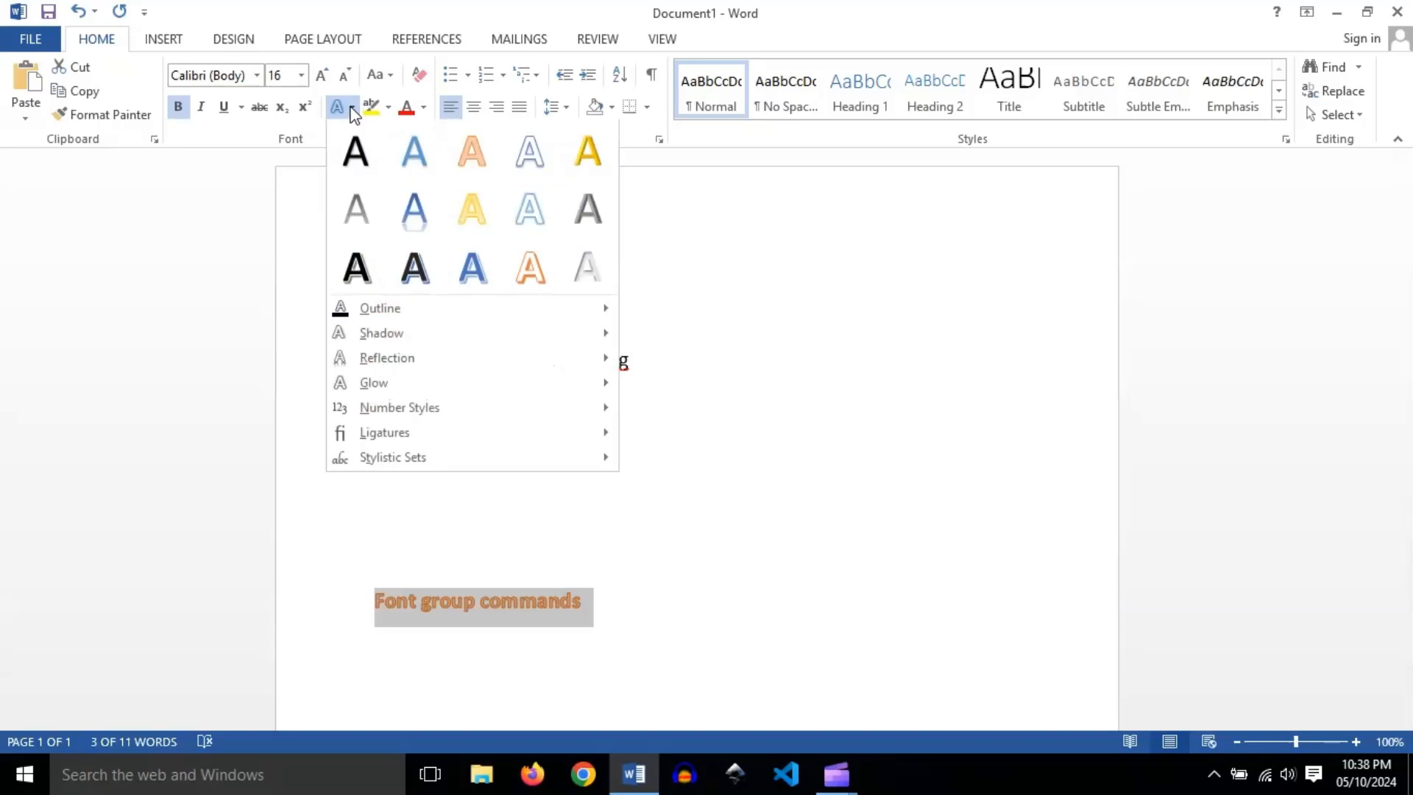
mouse_move(372, 315)
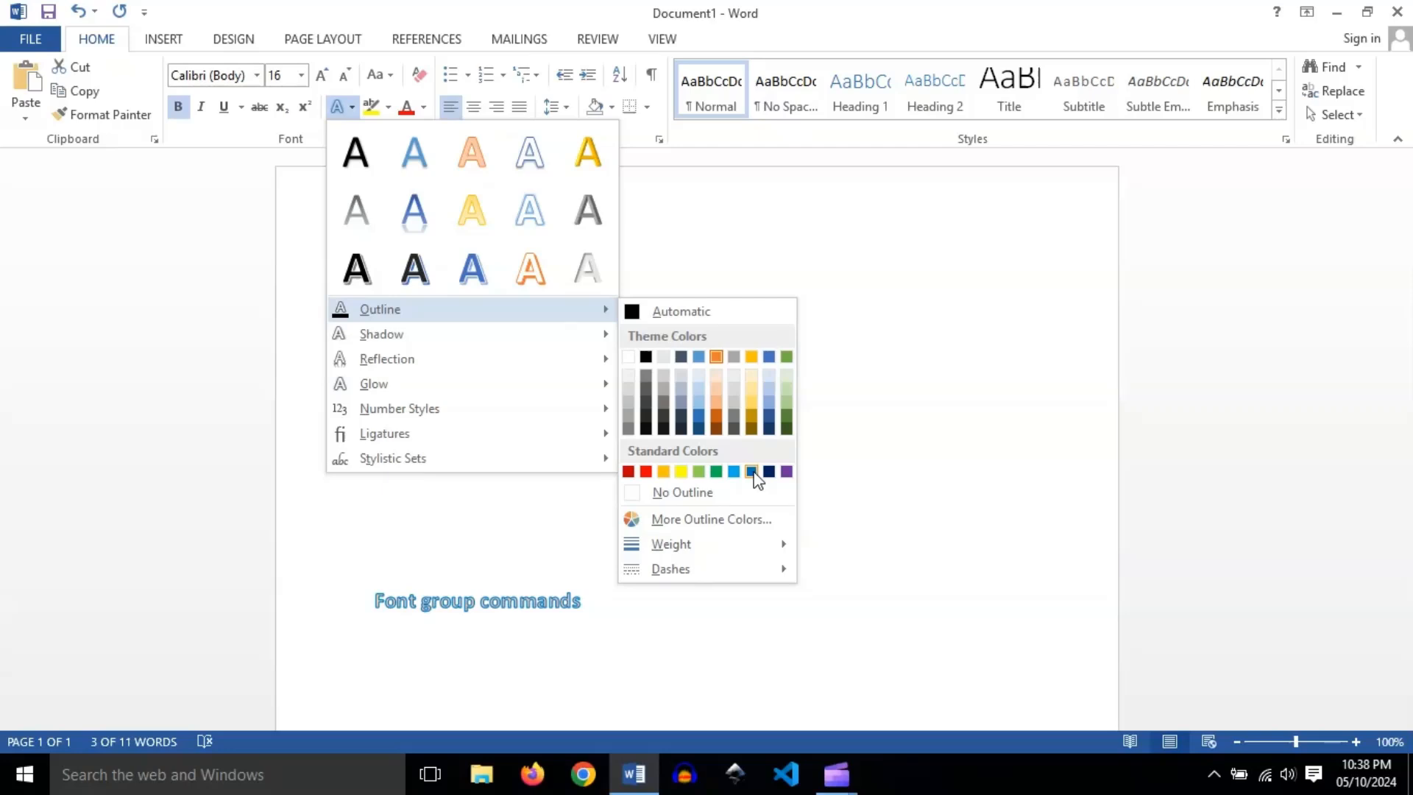
mouse_move(443, 335)
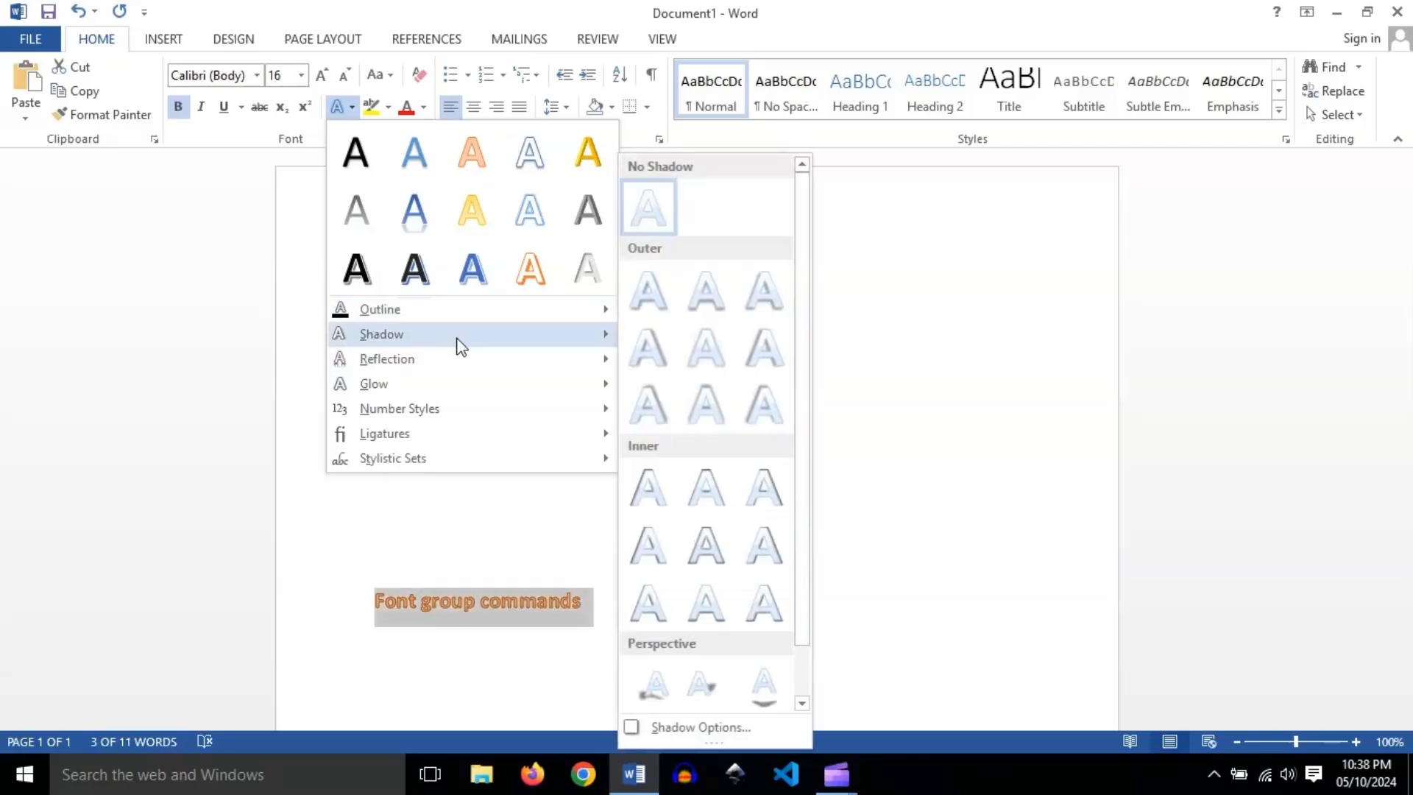
click(571, 609)
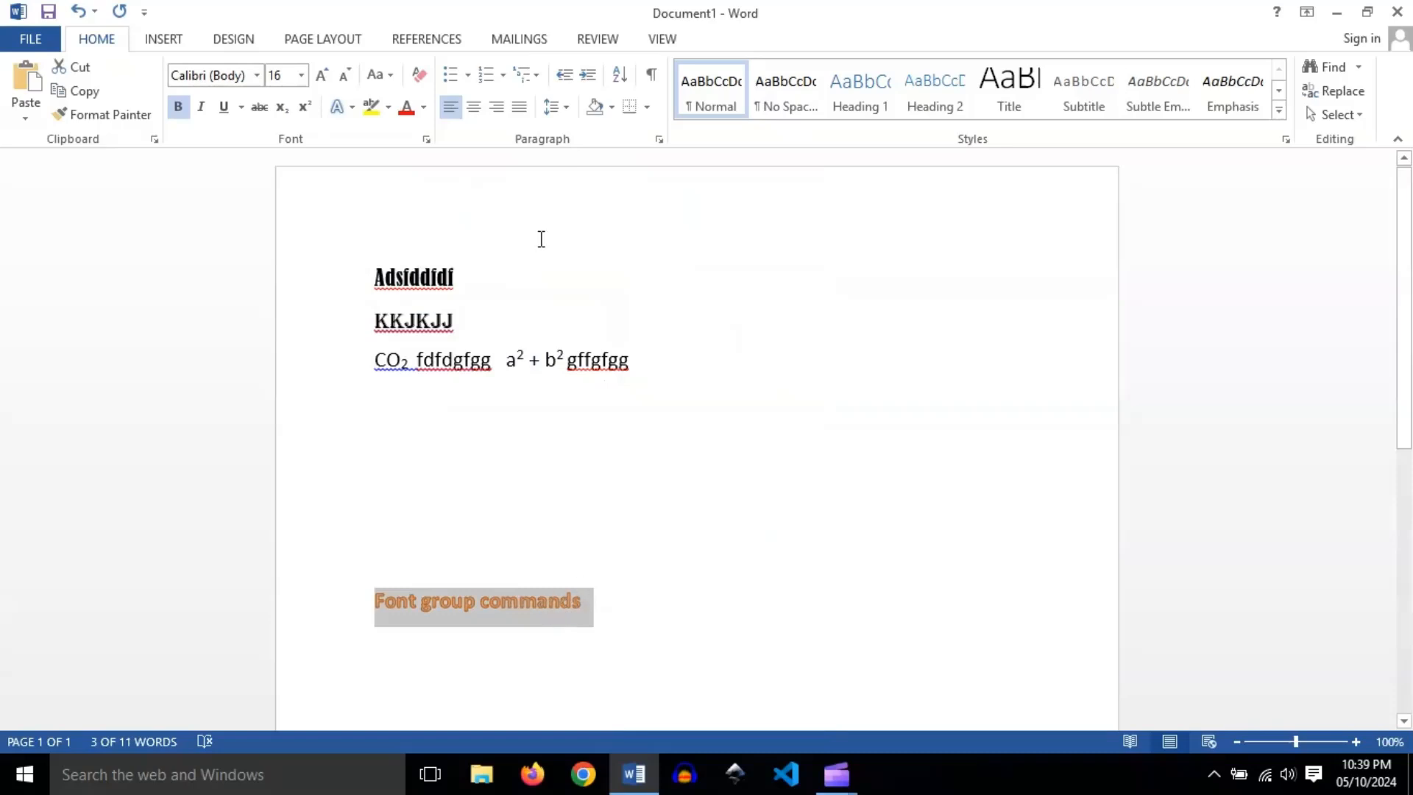
Increase the font size of the orange line "Font group commands" to 22
click(323, 76)
click(324, 75)
click(324, 76)
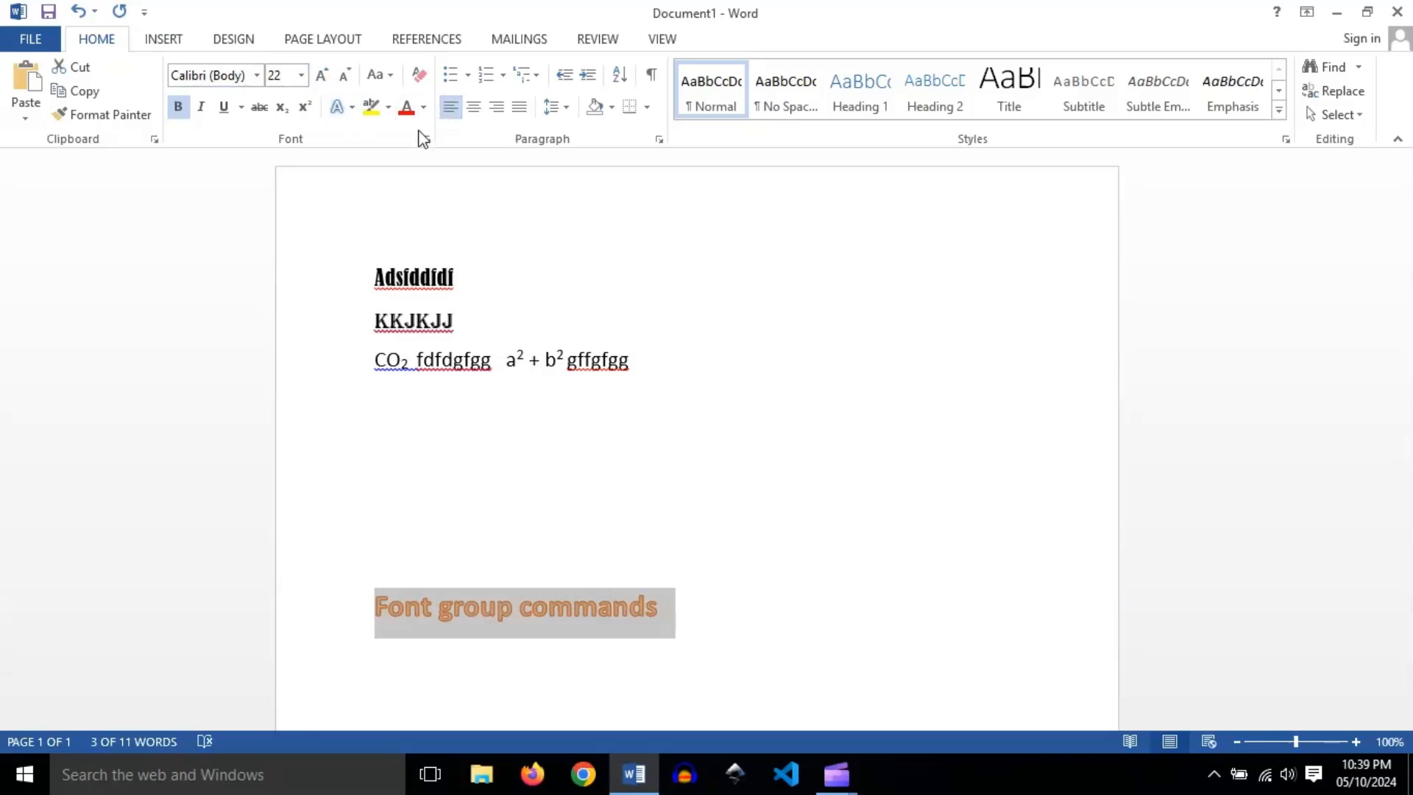
Add an outer shadow offset to the right to the line "Font group commands"
click(351, 107)
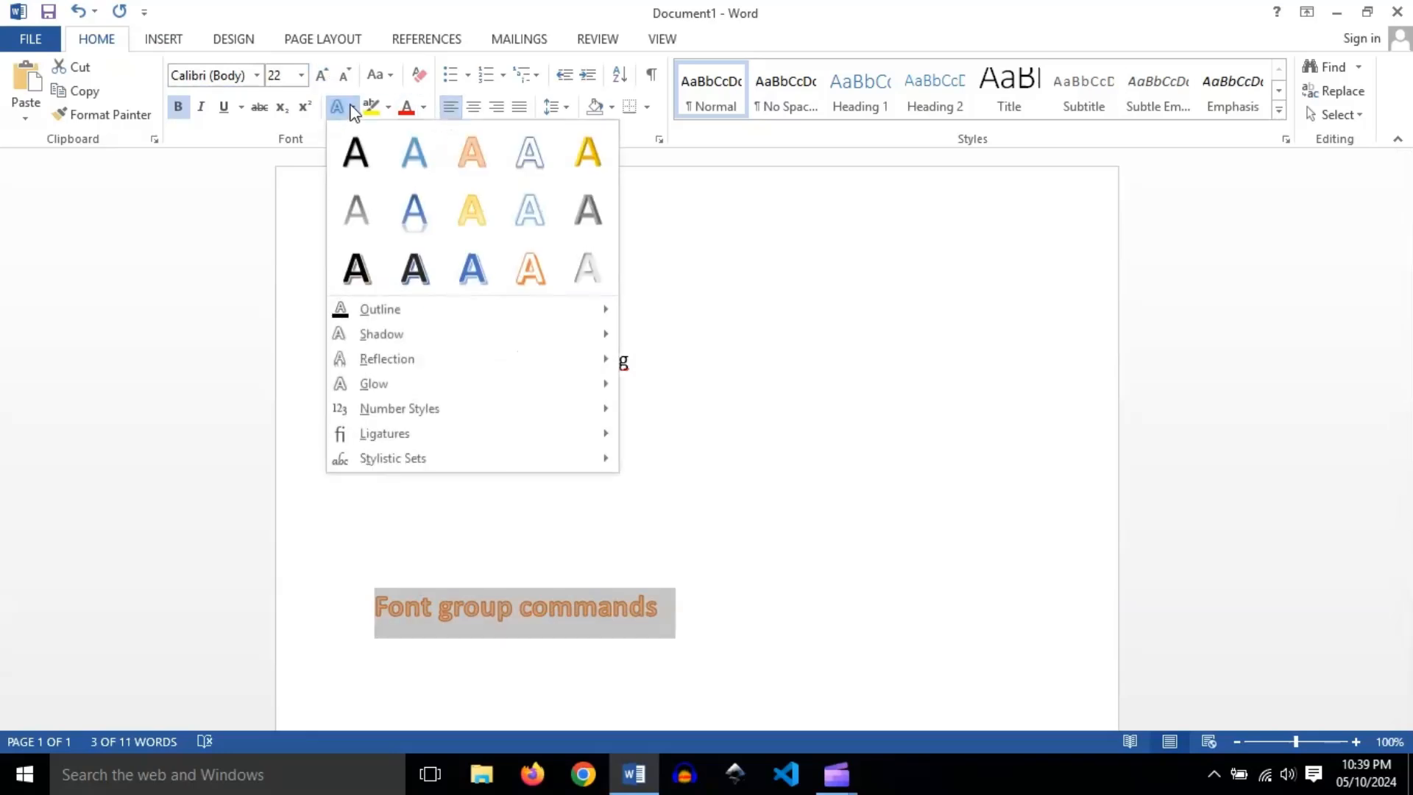
mouse_move(412, 337)
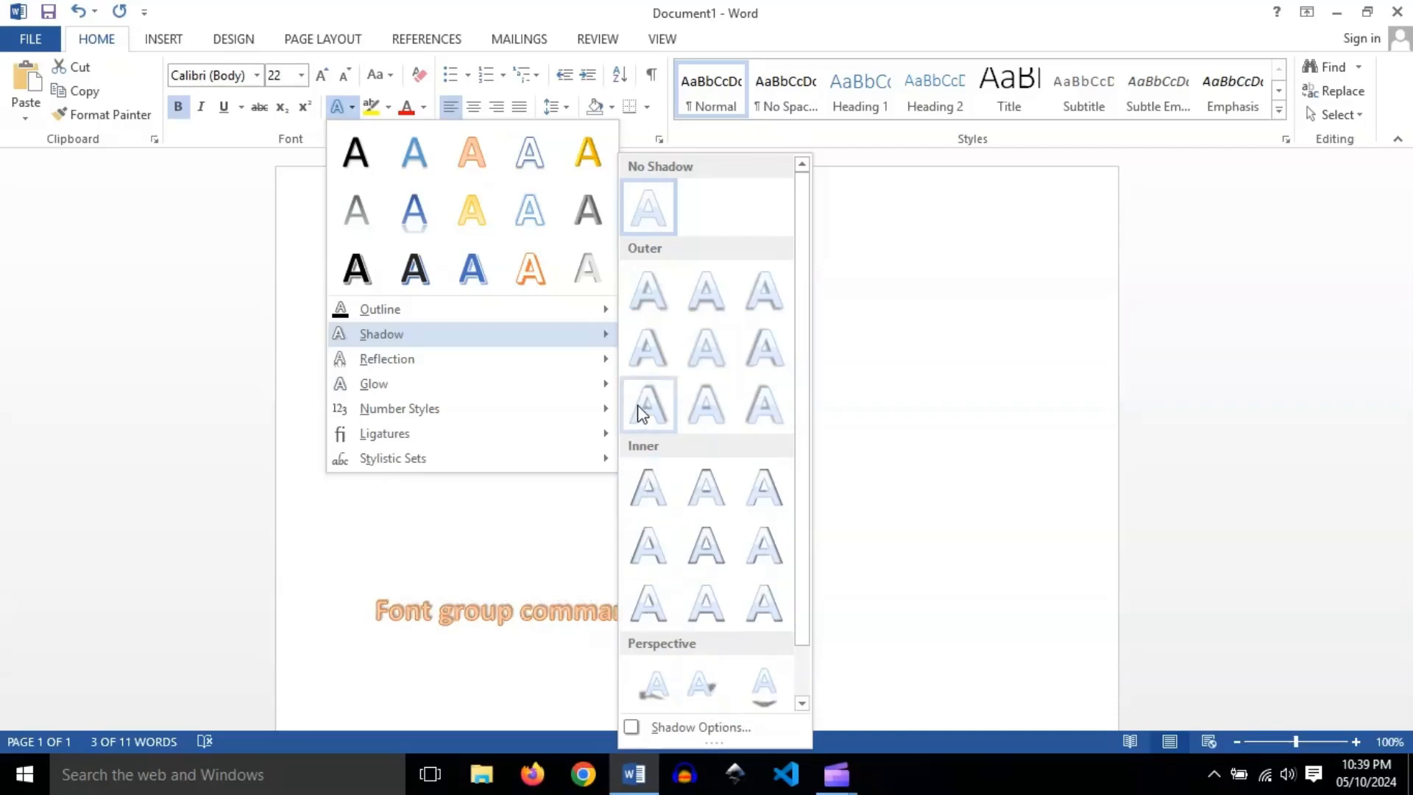
click(645, 352)
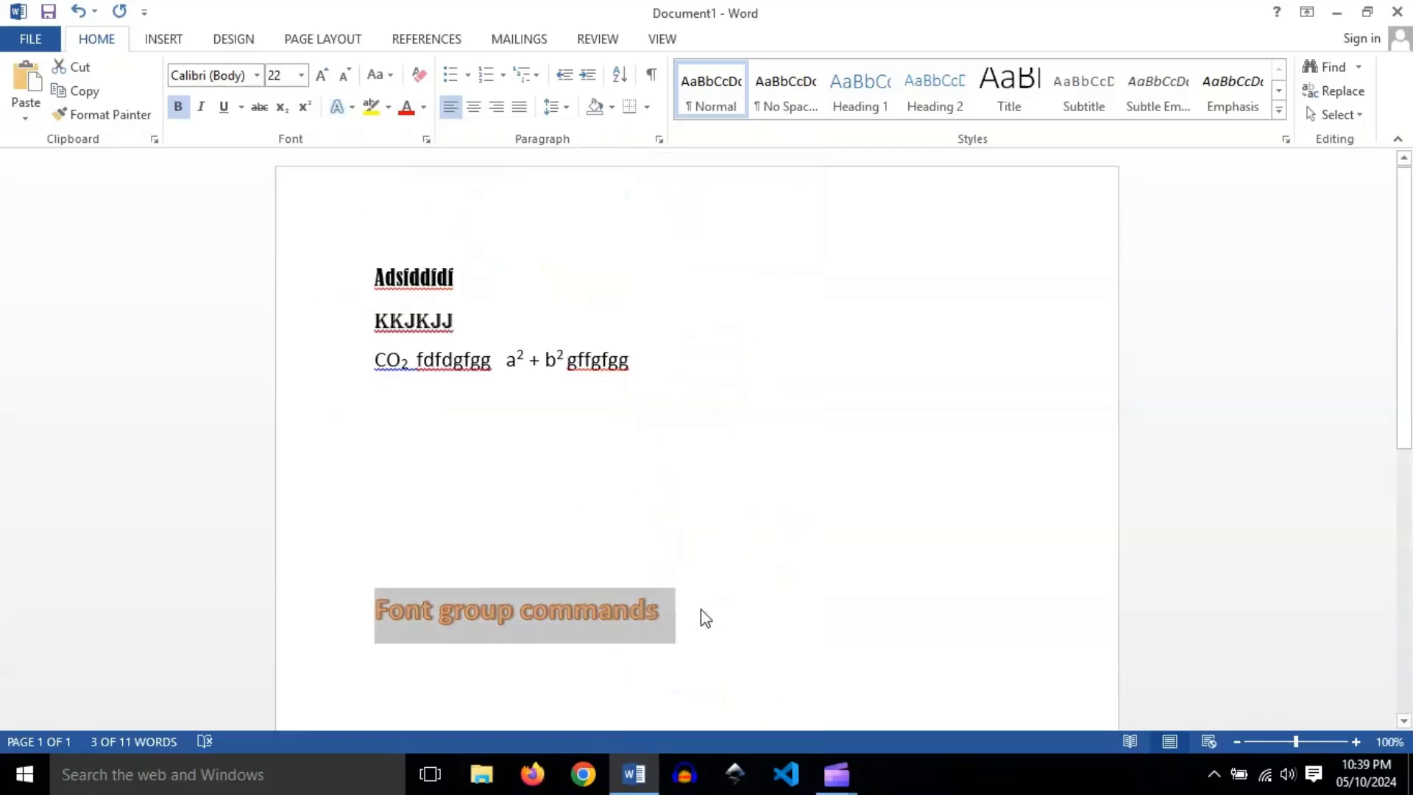
click(705, 618)
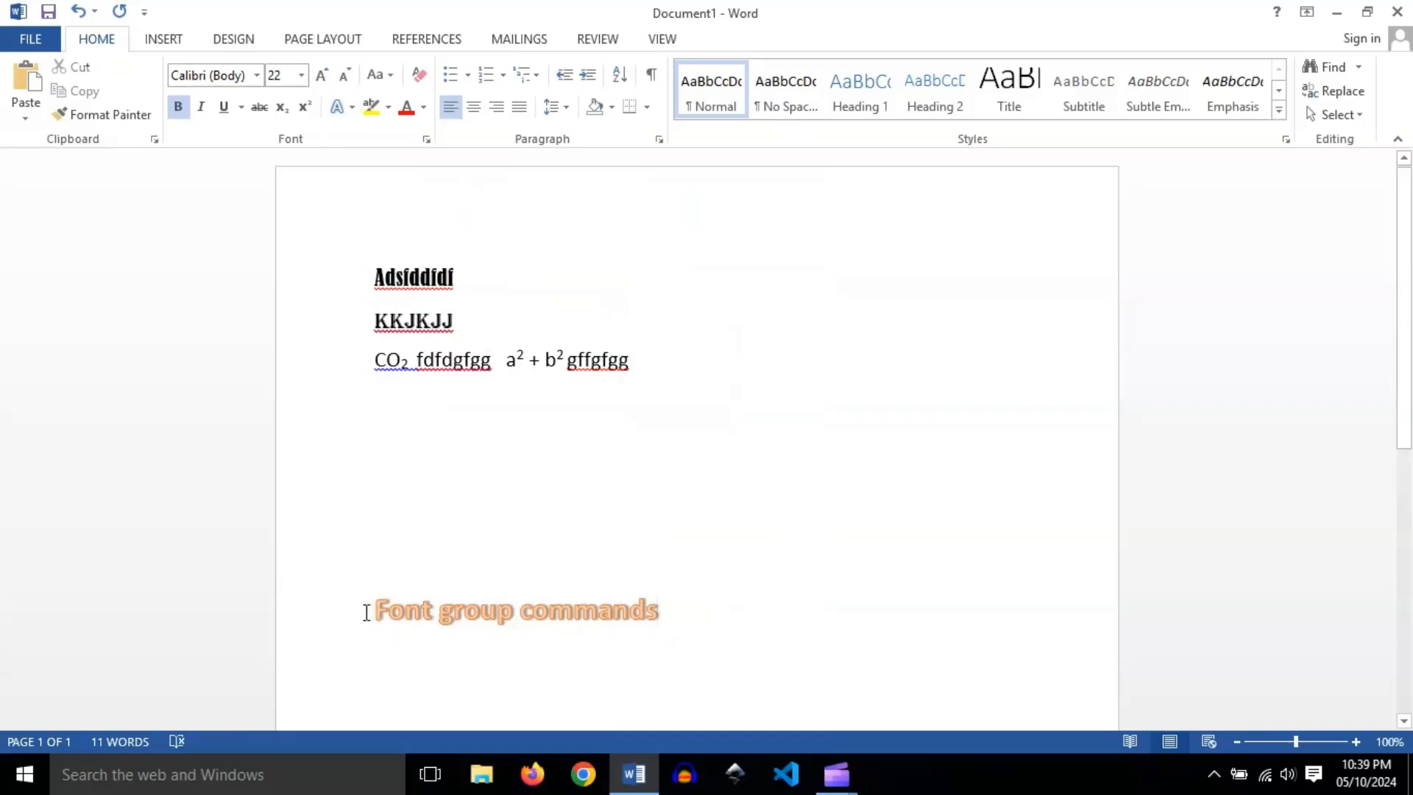
Add the widest blue glow variation, in the darker of the two blues, to the line "Font group commands"
drag(372, 609, 687, 622)
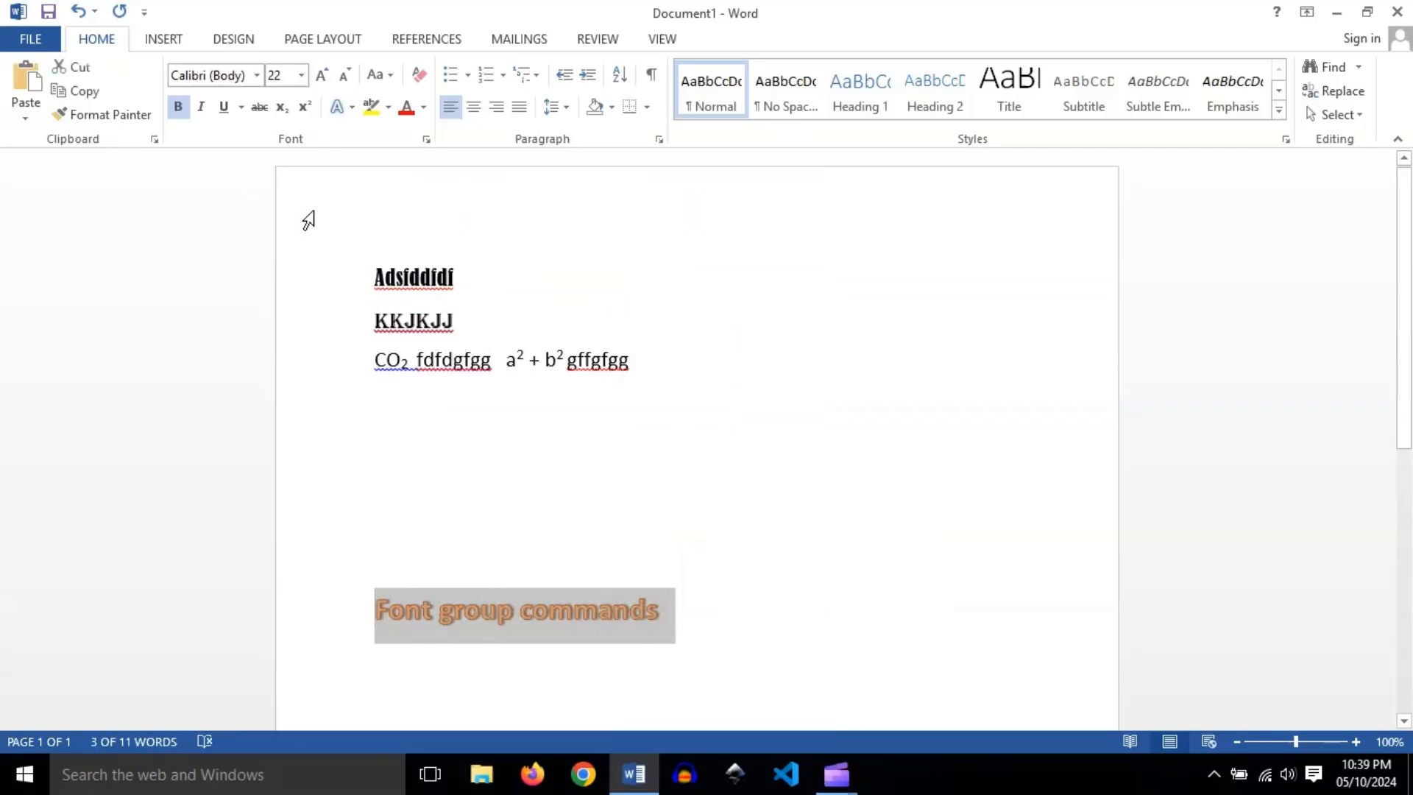
click(353, 108)
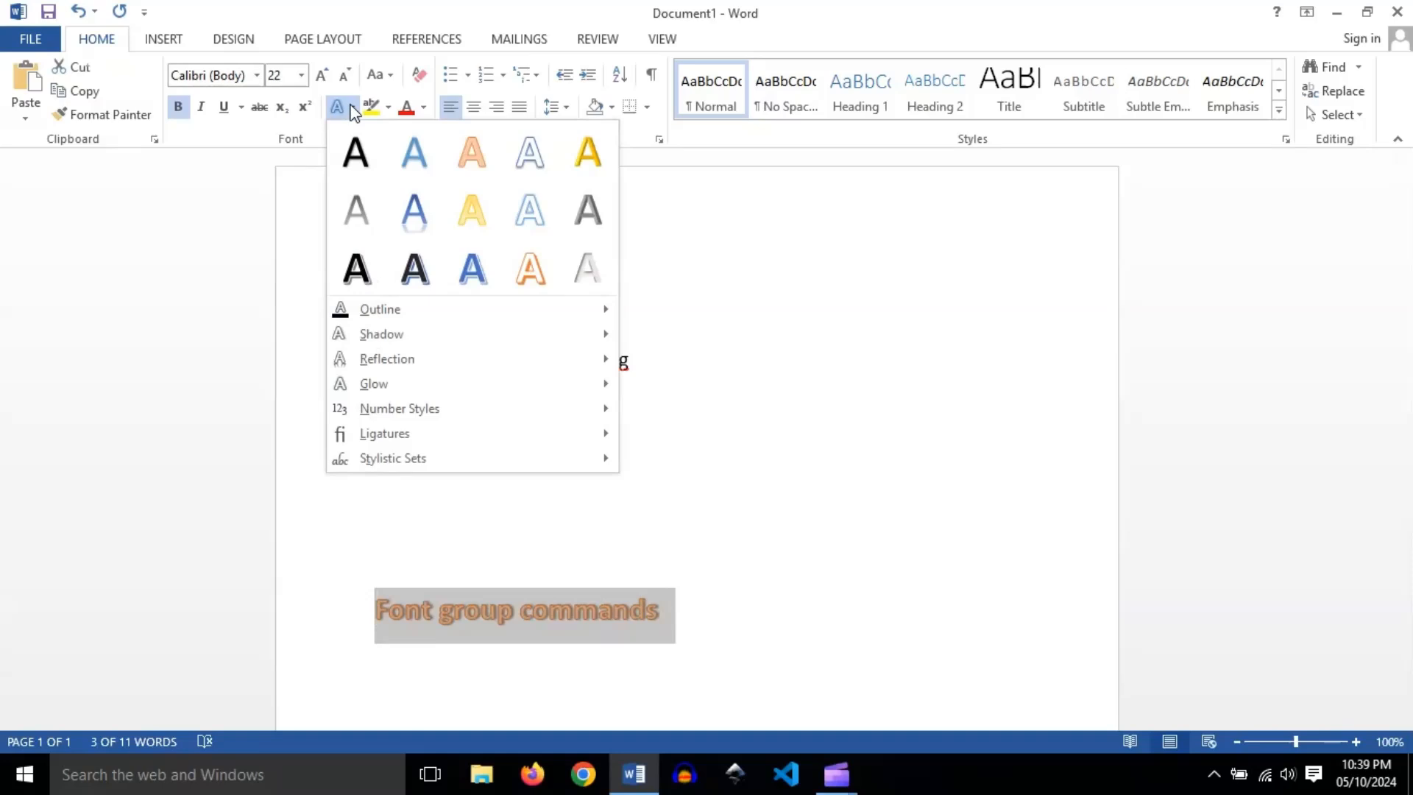
mouse_move(397, 390)
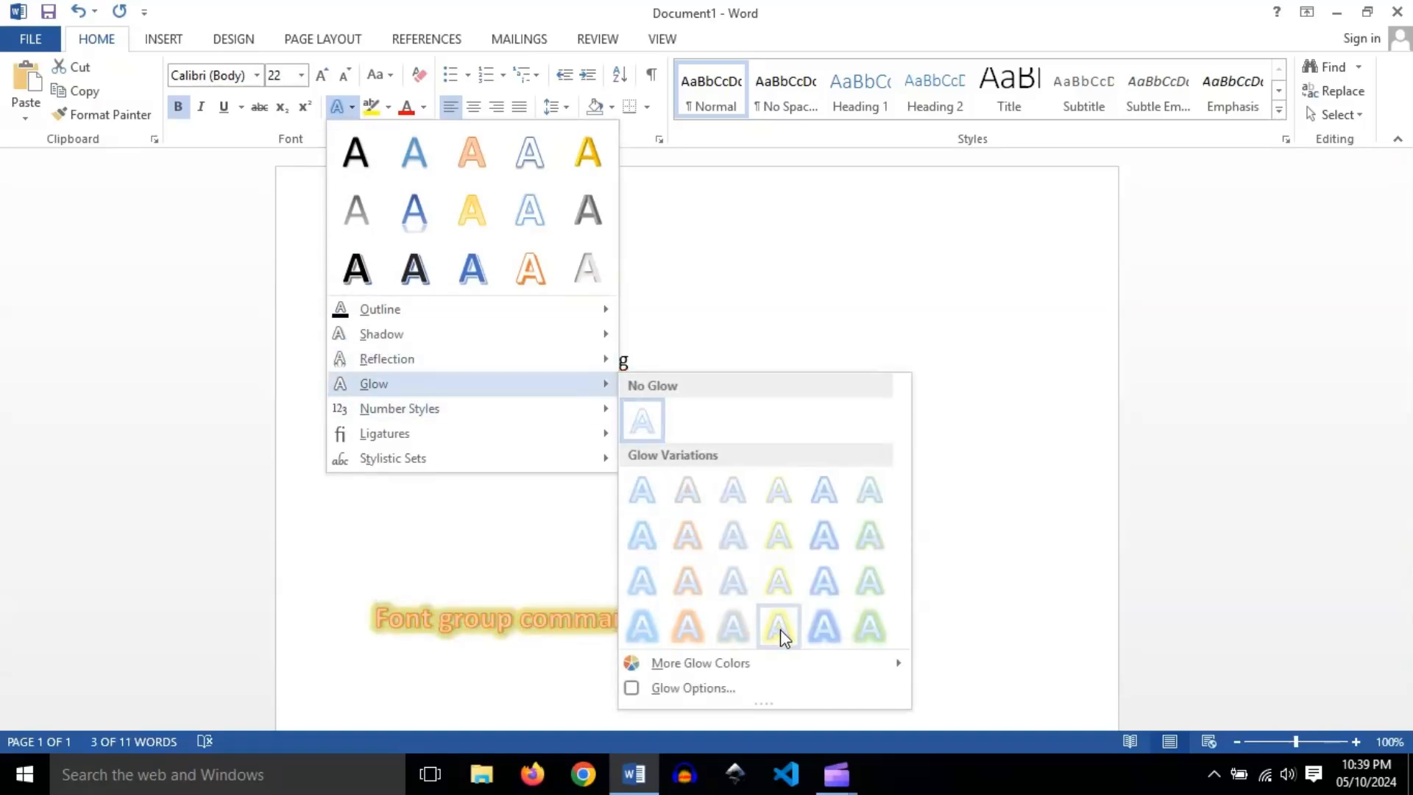
click(823, 625)
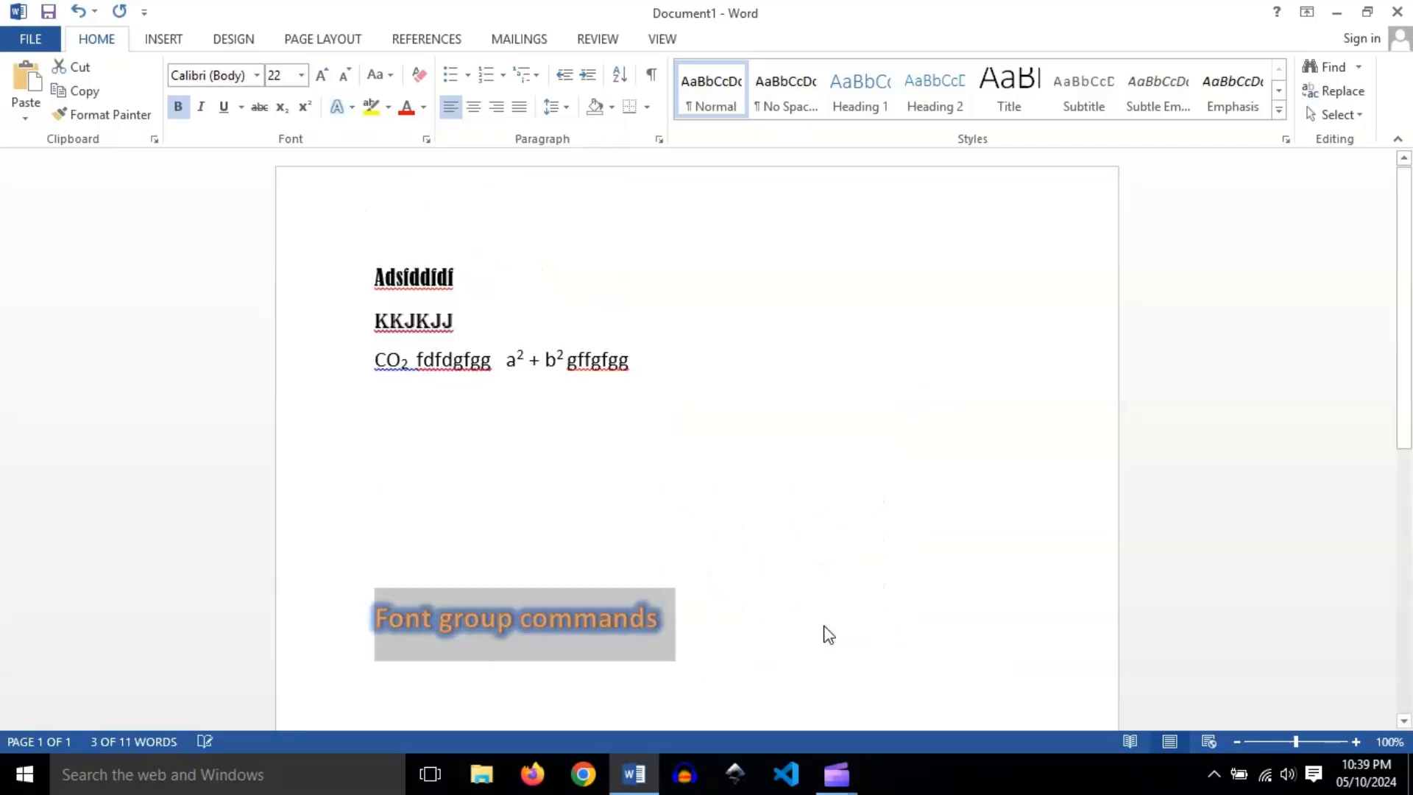
click(822, 625)
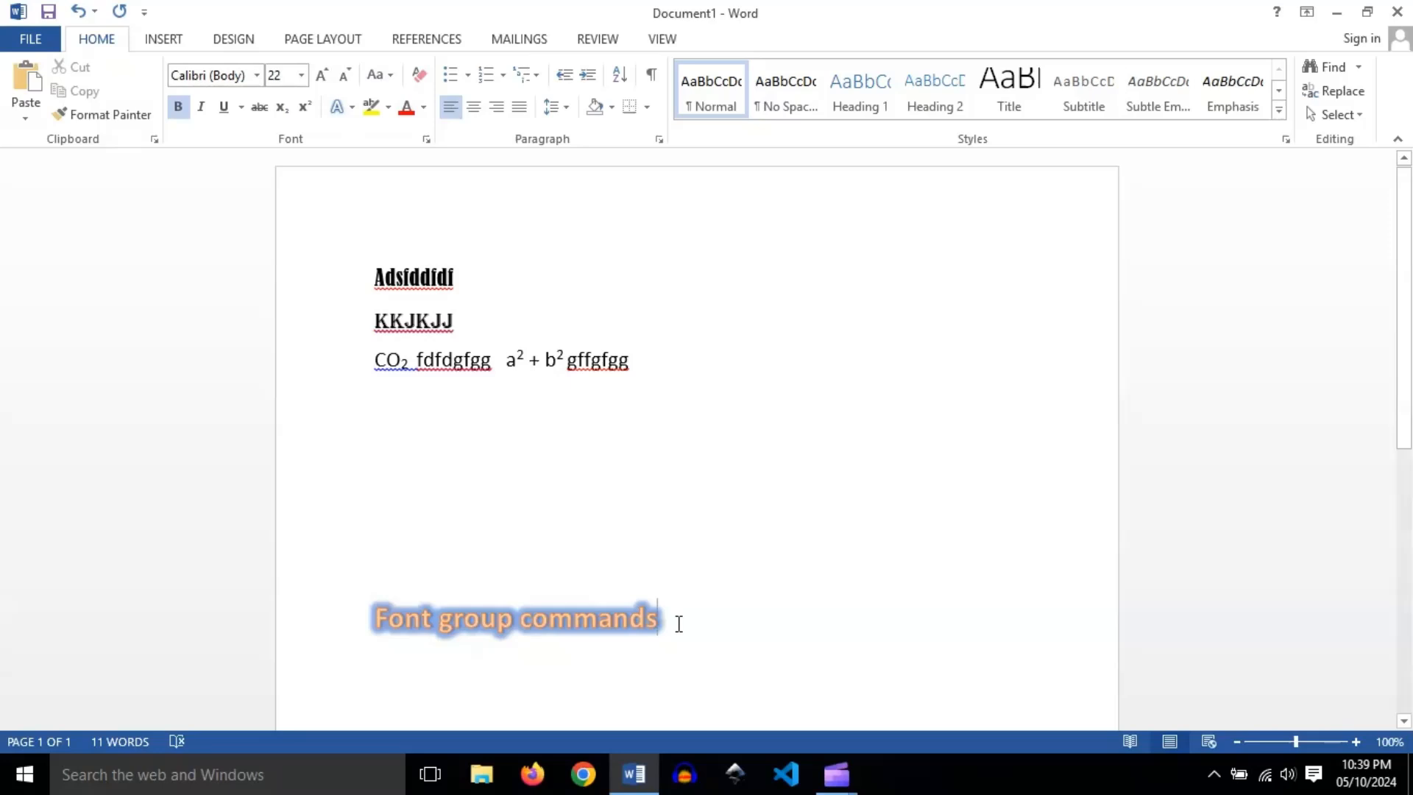
Add the first reflection variation of the second row to the line "Font group commands" and view the shadow choices
drag(679, 624, 265, 621)
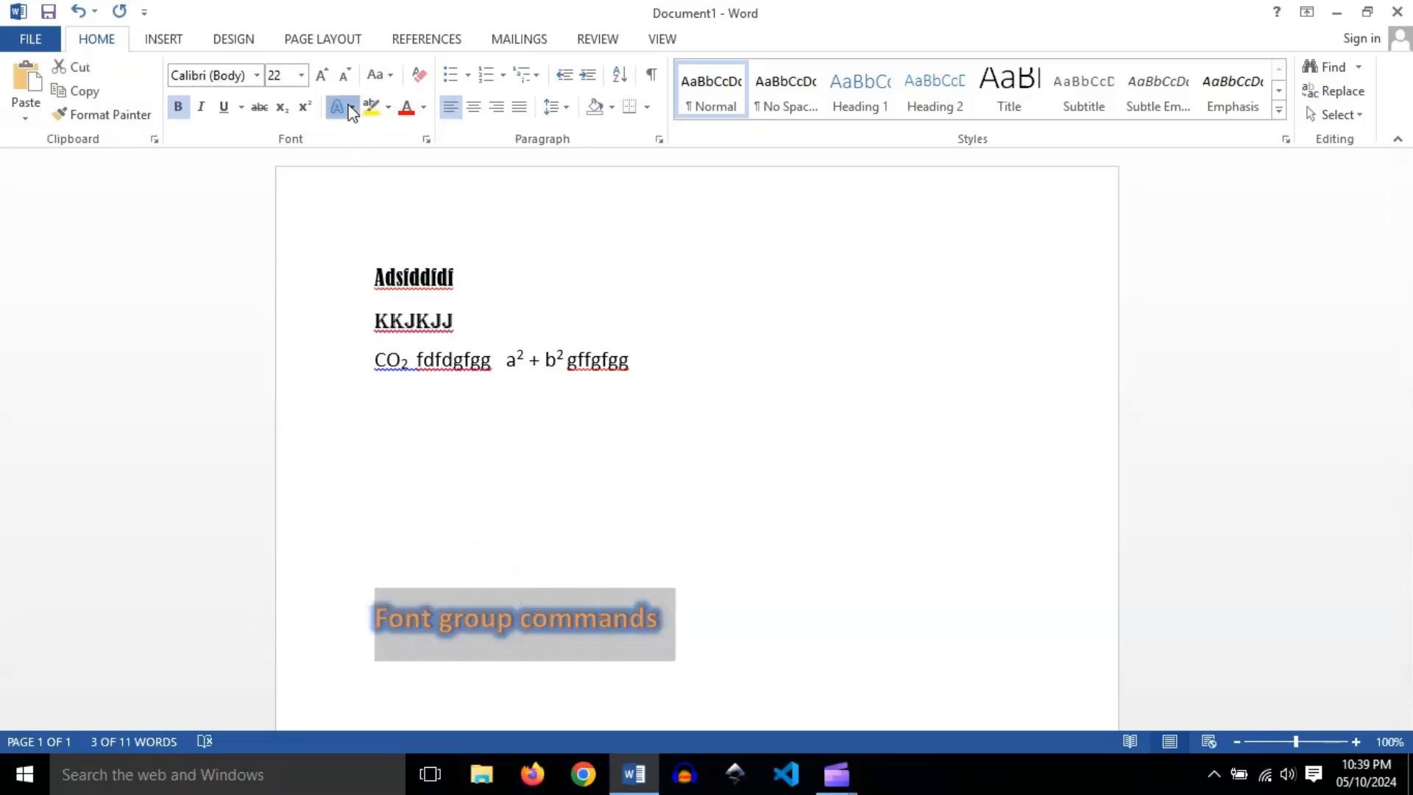
click(351, 108)
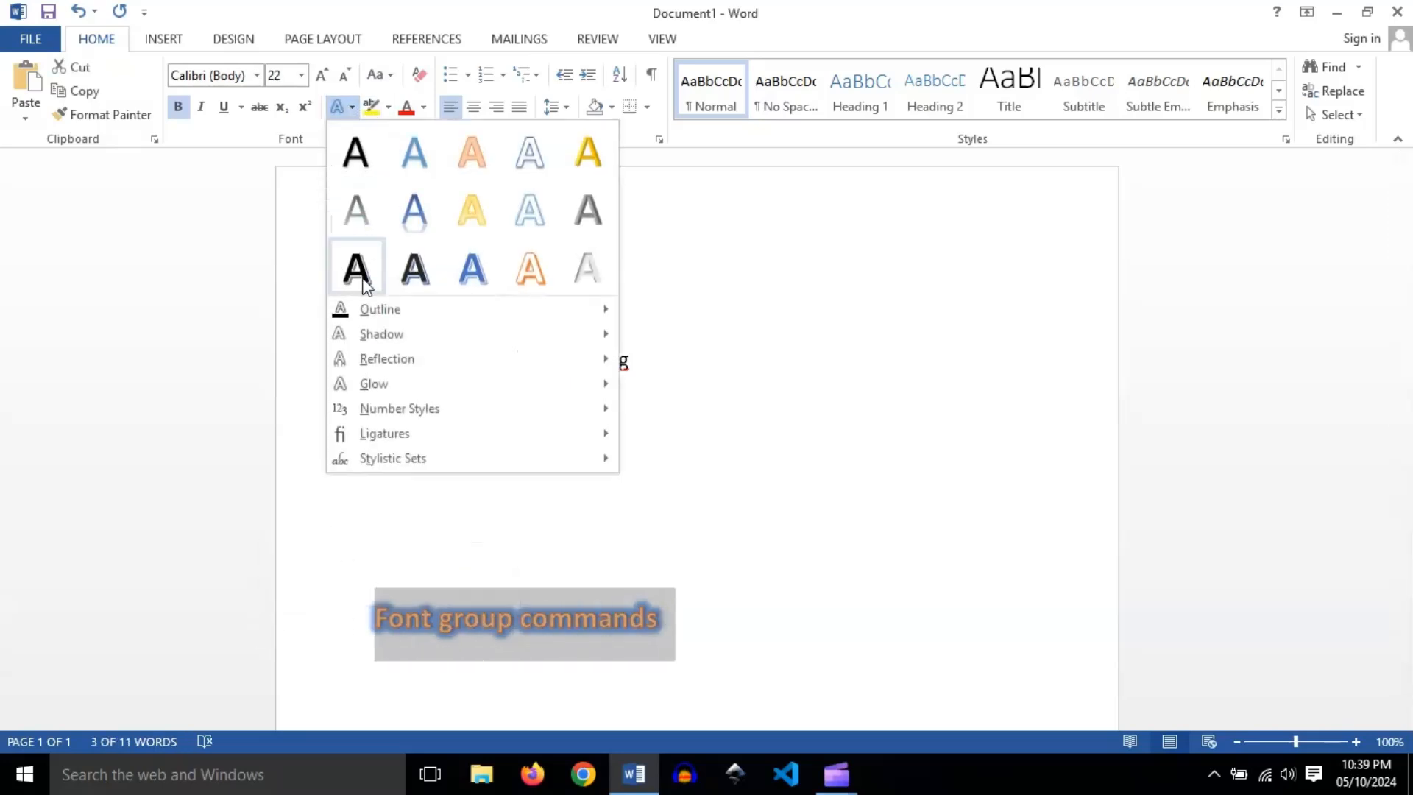
mouse_move(425, 364)
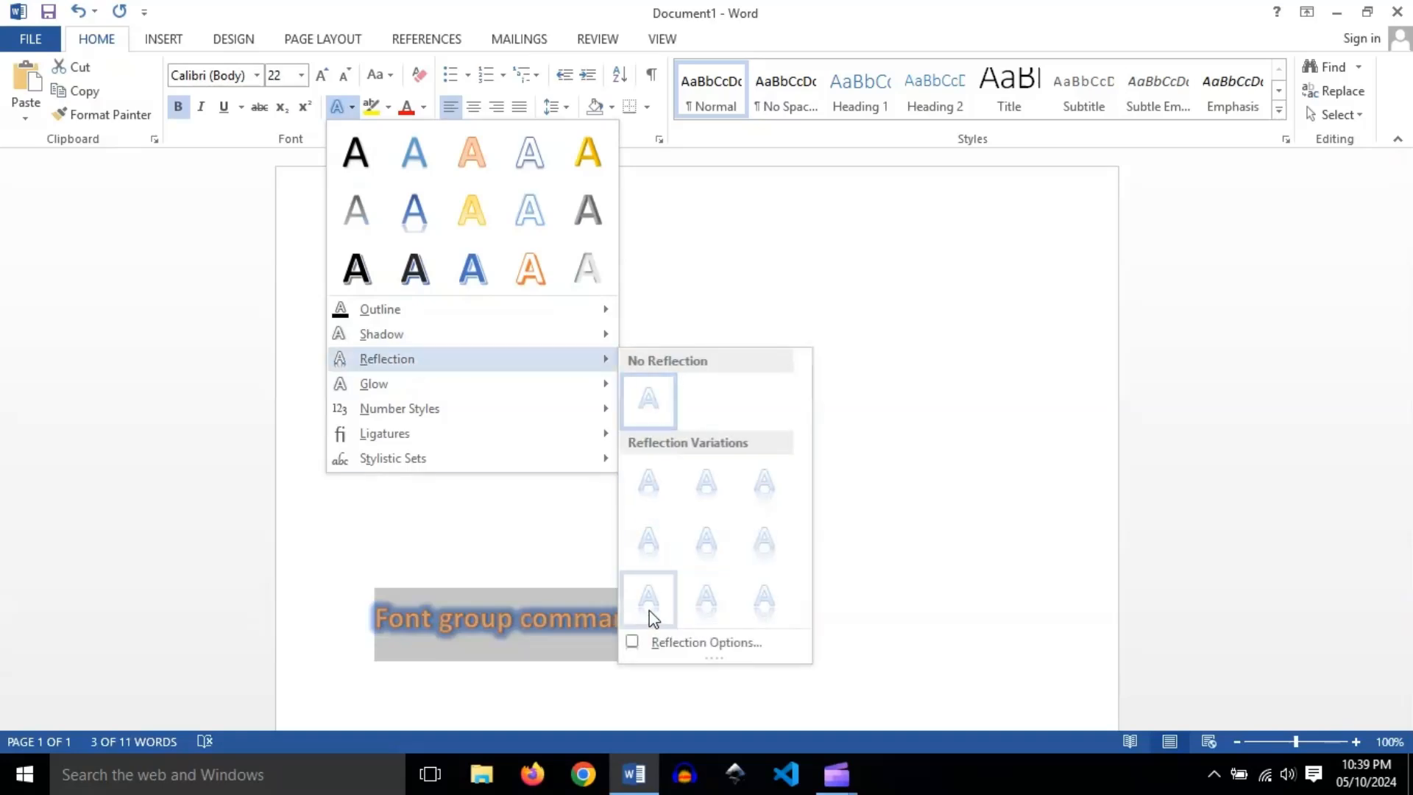
click(657, 556)
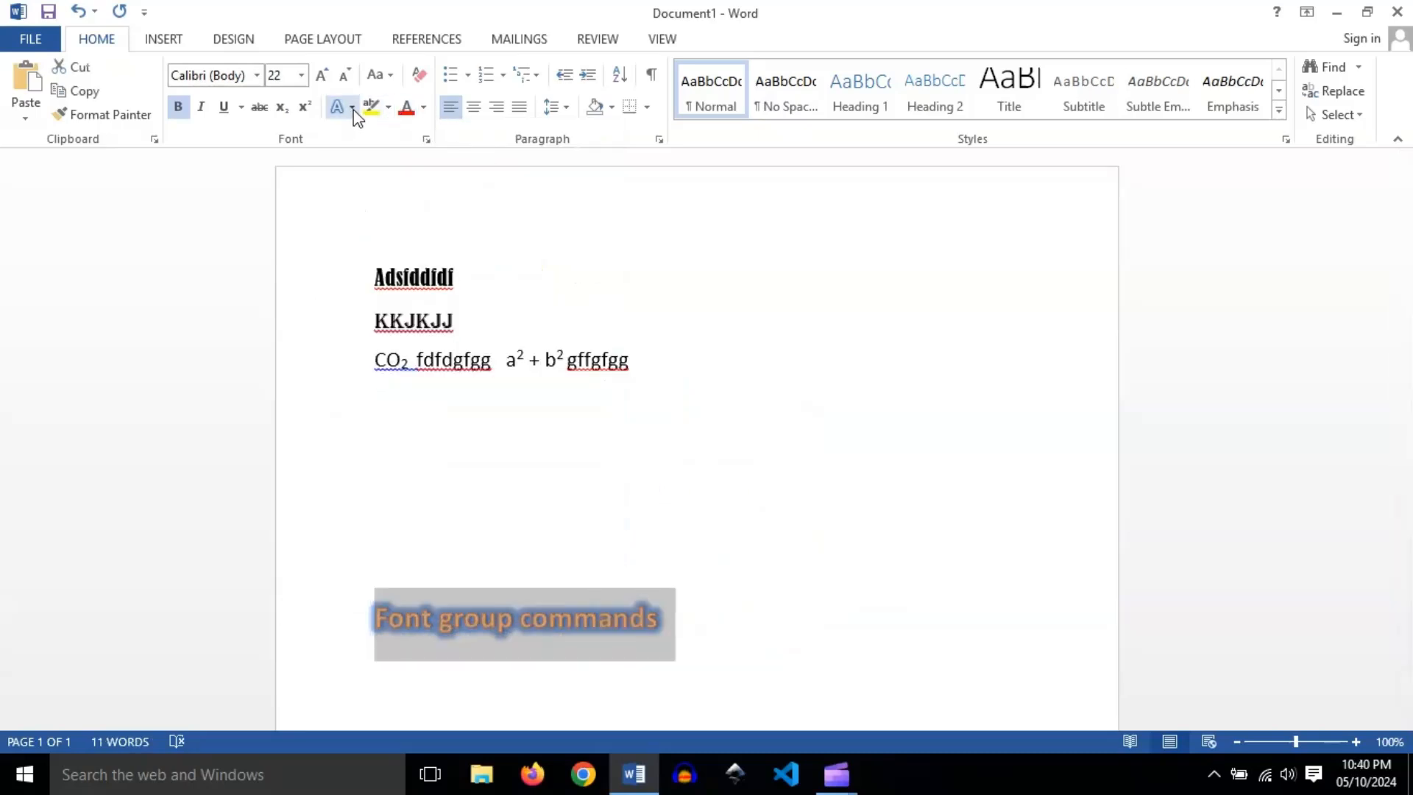
click(354, 109)
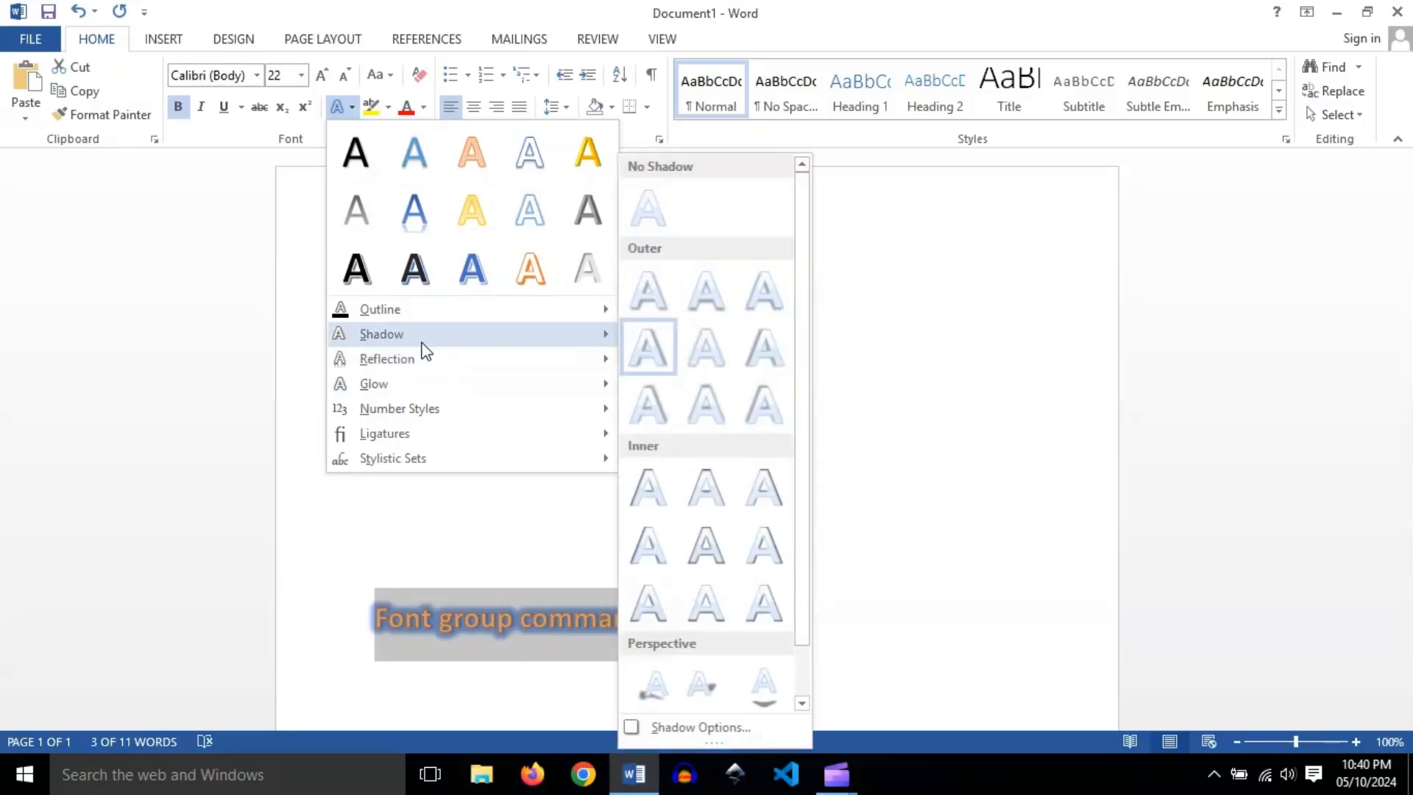
click(878, 385)
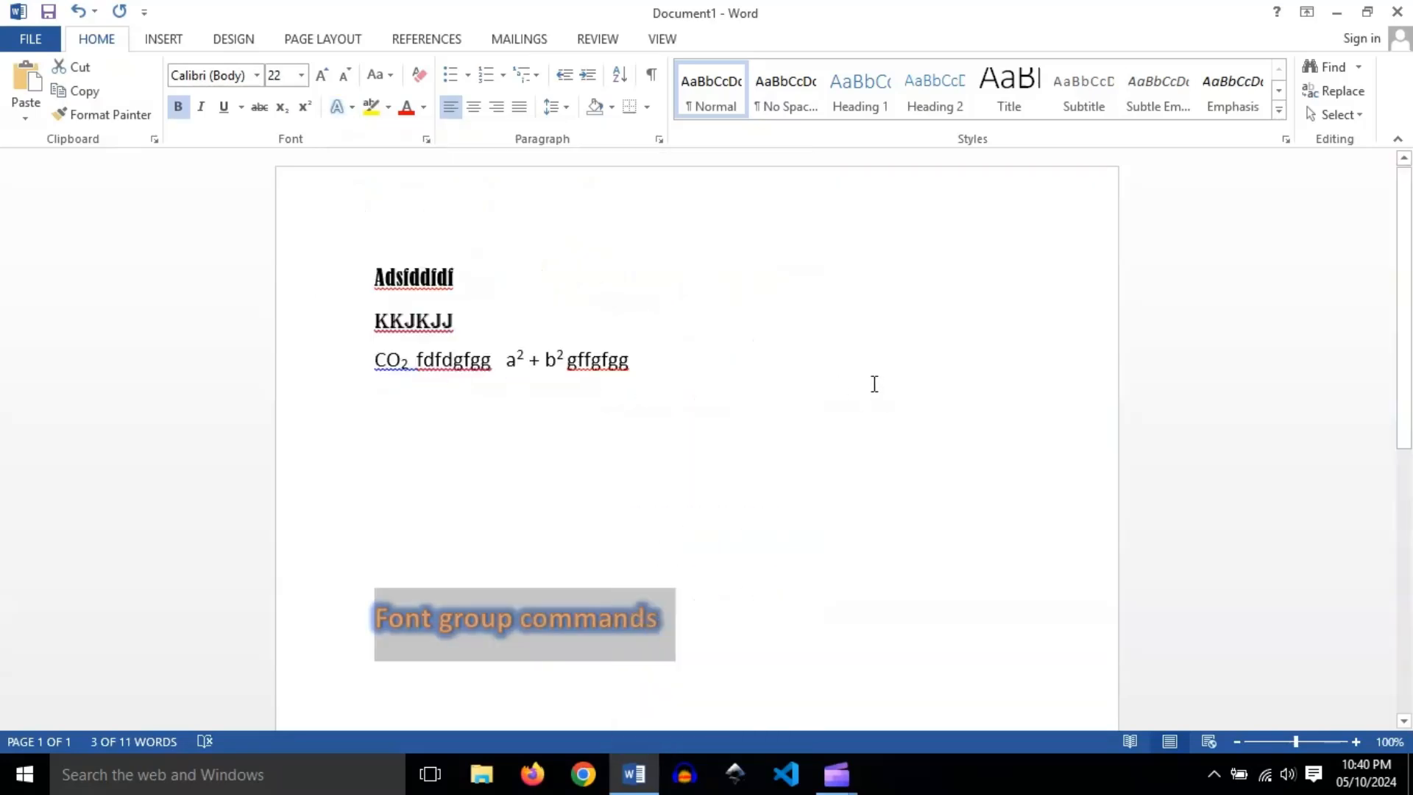
click(747, 502)
Undo the text effects, enlargement and move of the line "Font group commands", back to plain text above the other lines
click(78, 12)
click(78, 12)
click(78, 13)
click(78, 12)
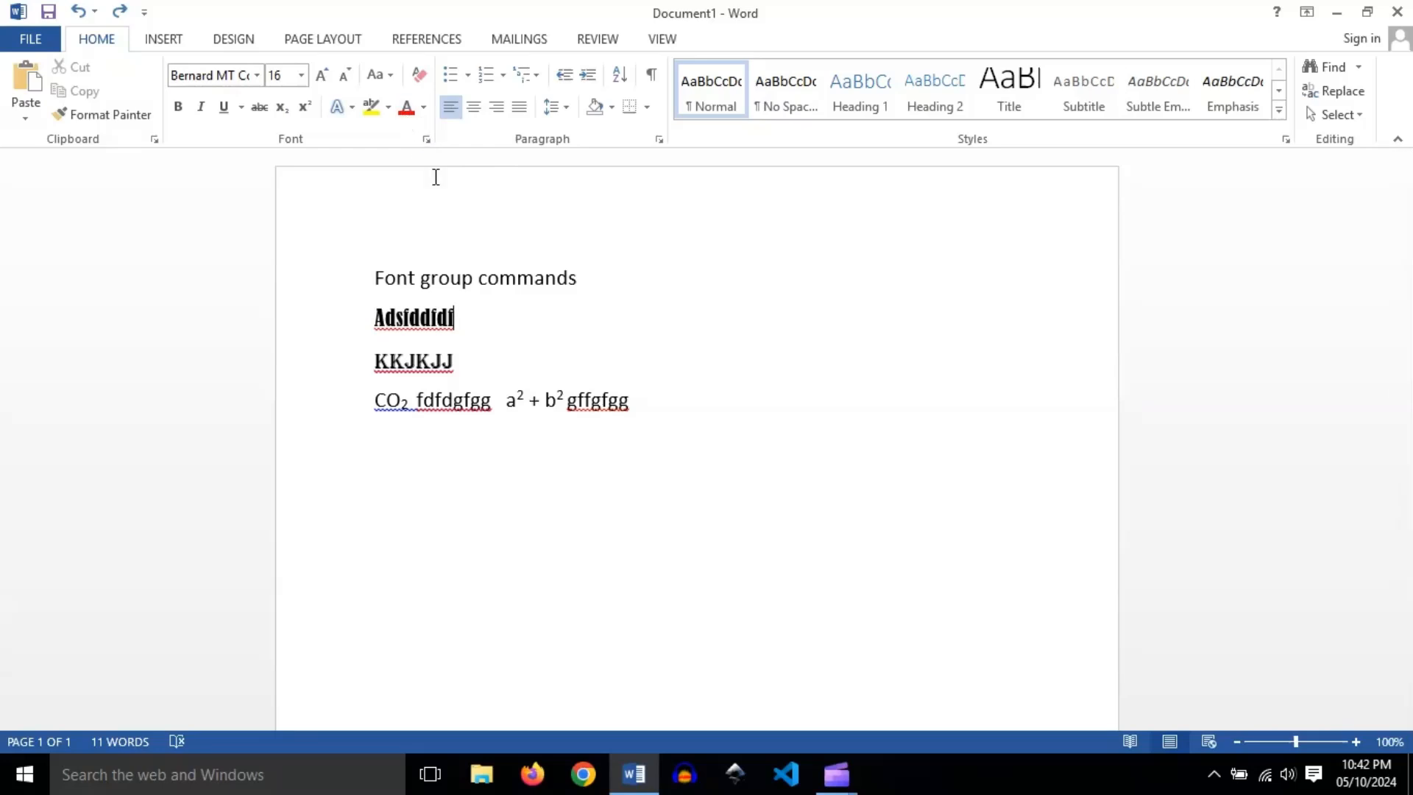
Color the line "Font group commands" red and replace that with the second-darkest green theme shade
drag(606, 284, 373, 259)
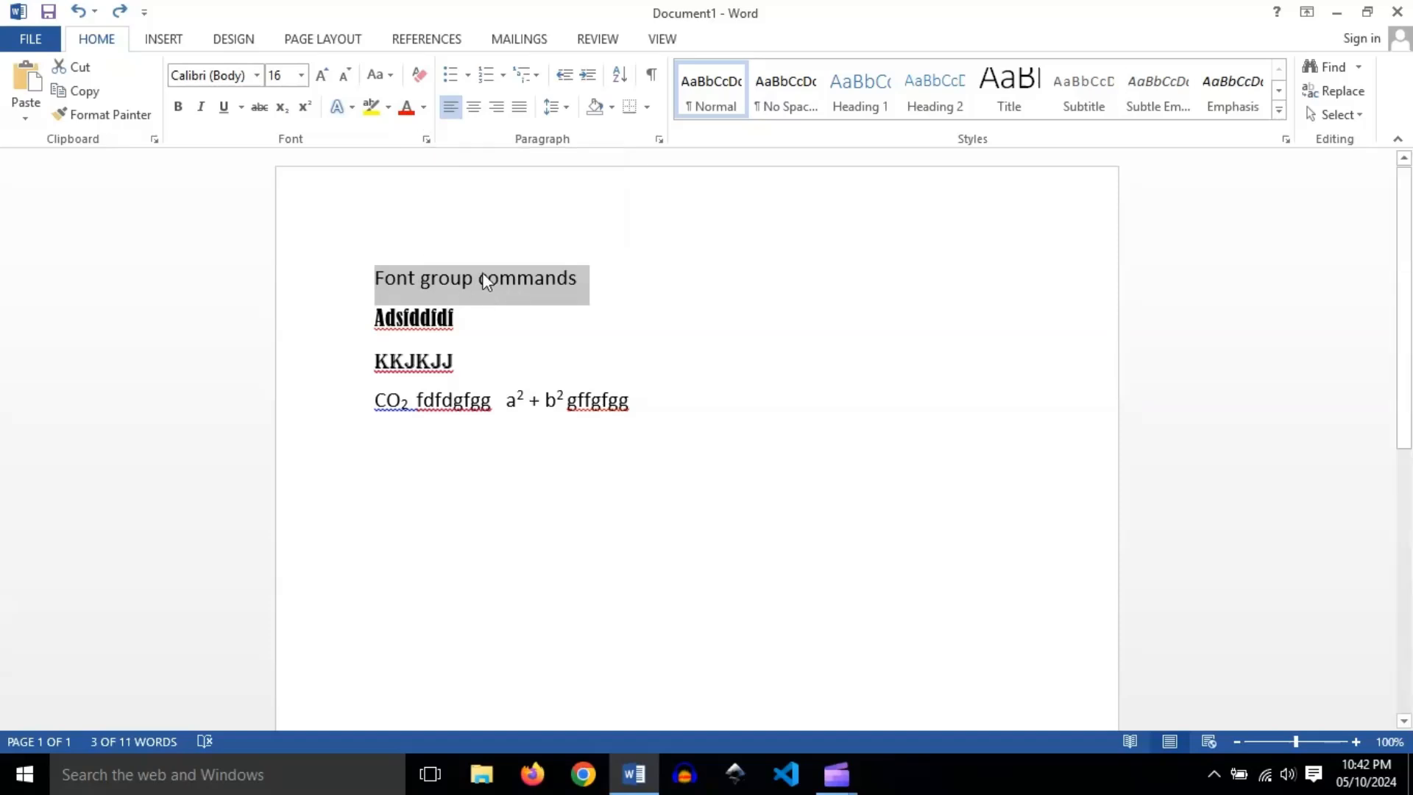
click(407, 114)
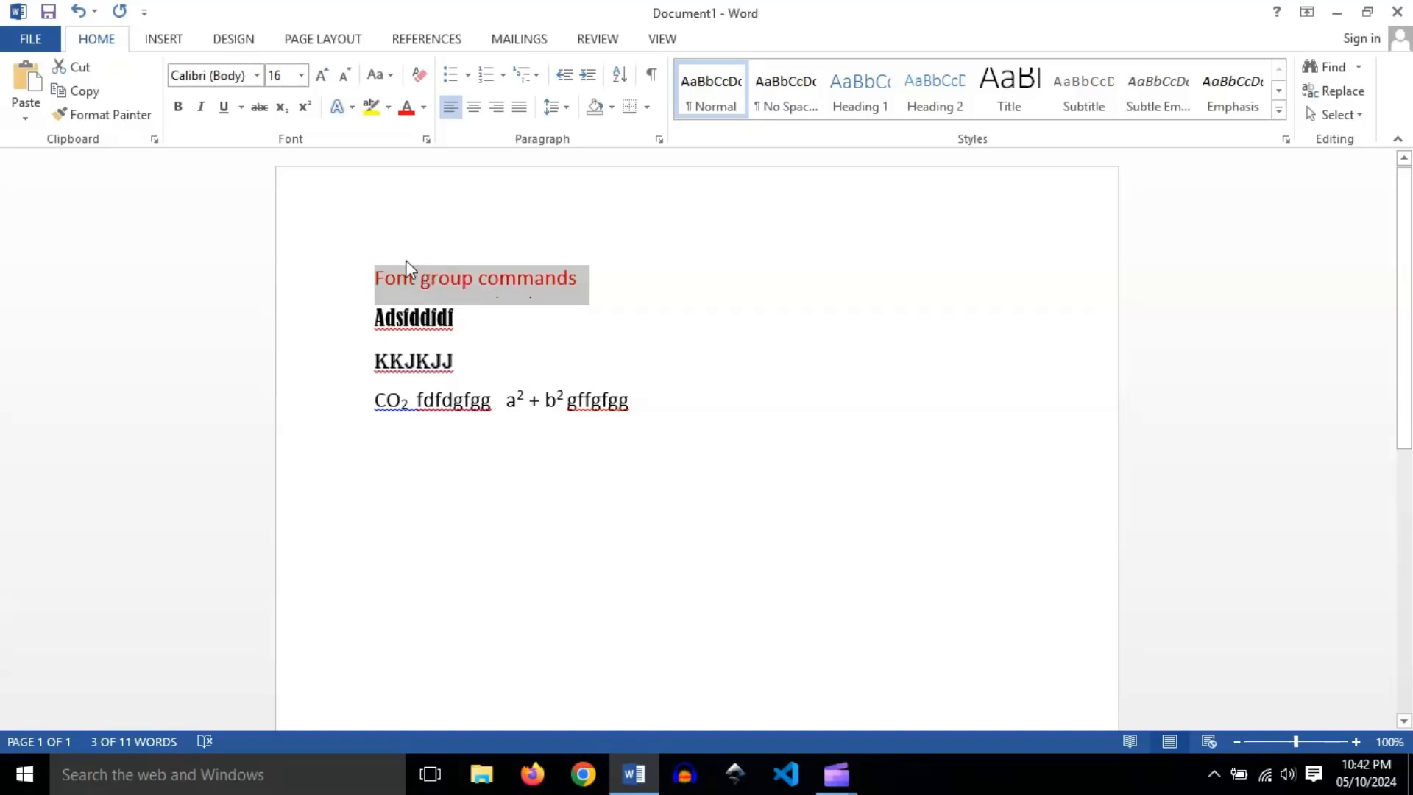
click(425, 110)
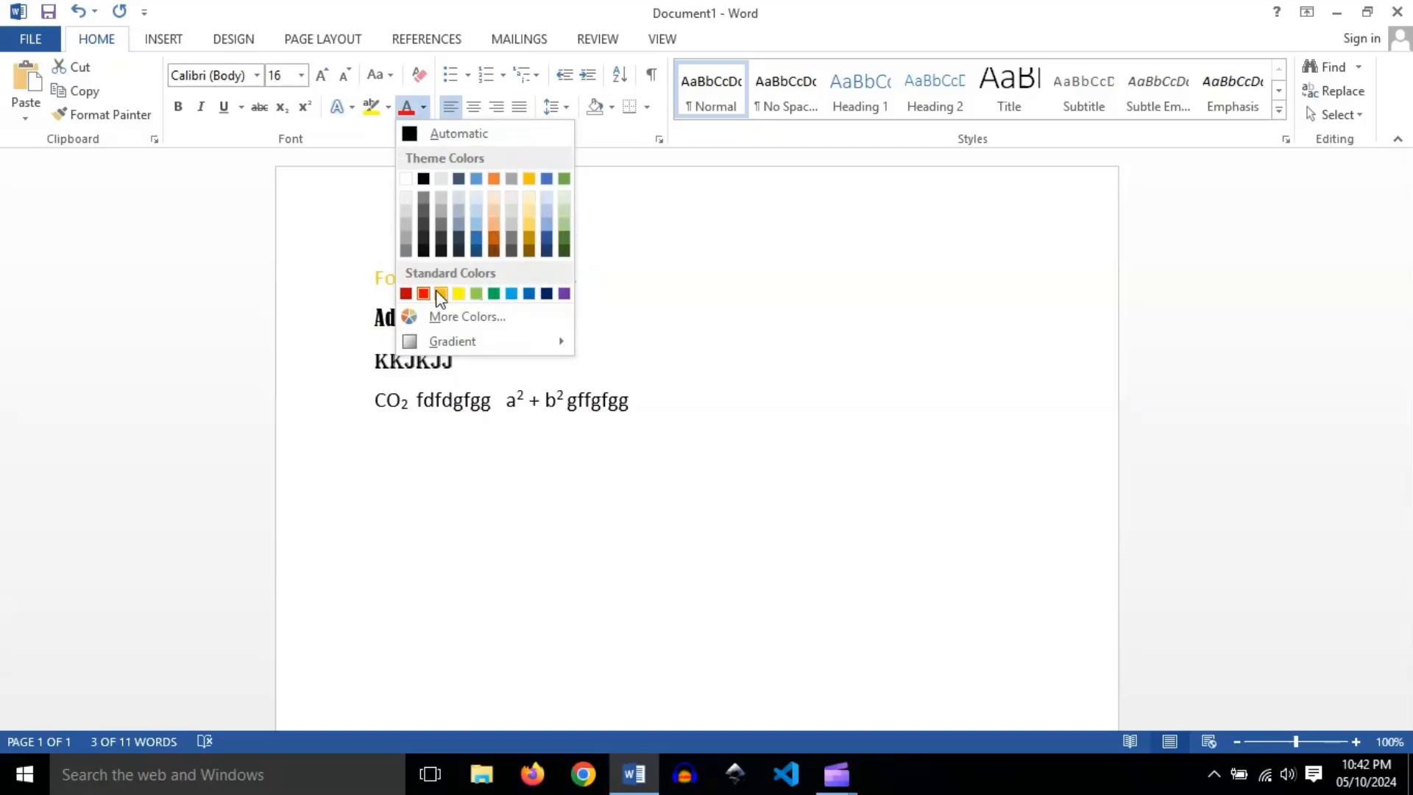
click(563, 234)
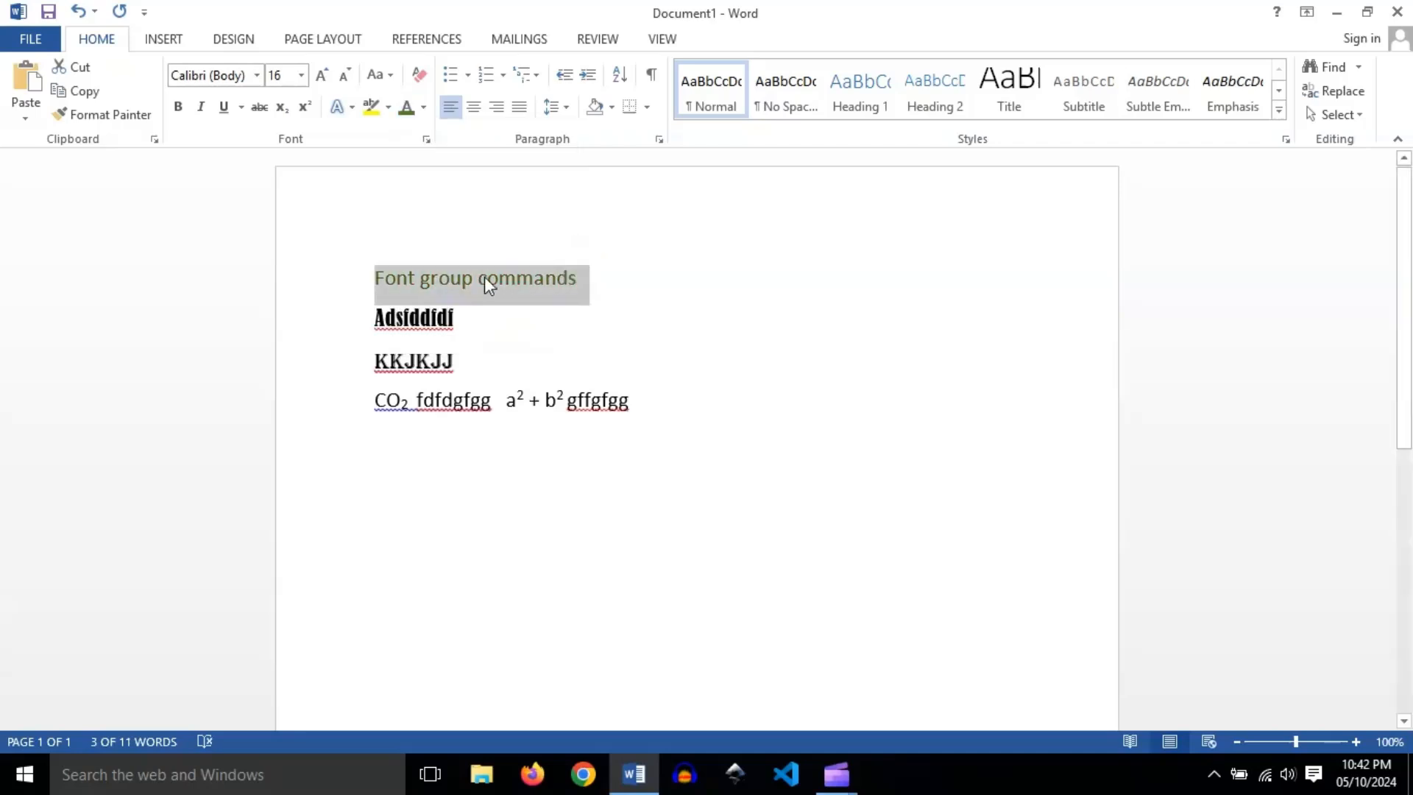
Set the font color of "Font group commands" to the bright pink (RGB 255, 51, 204) from the extended standard palette and deselect the line
click(423, 107)
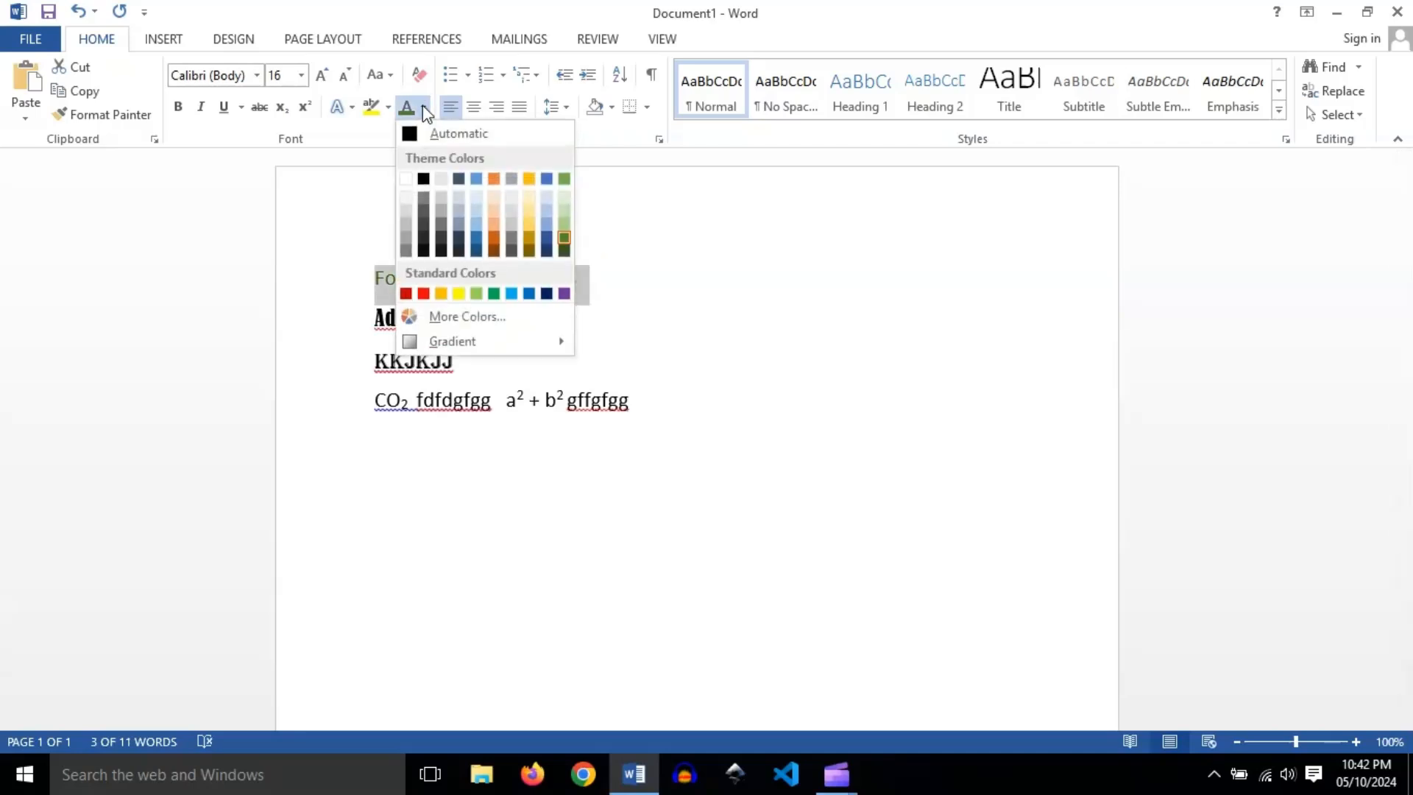
click(466, 315)
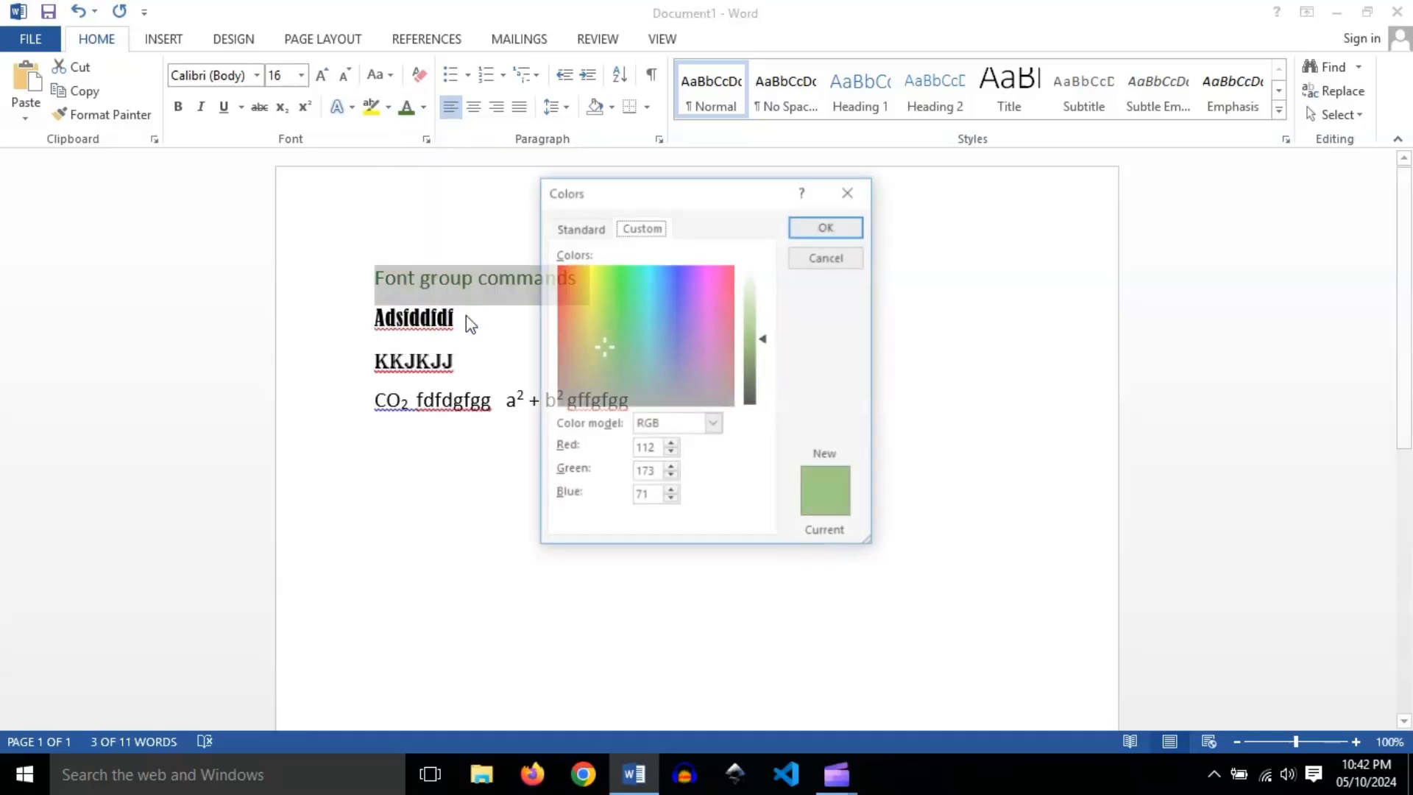
click(598, 227)
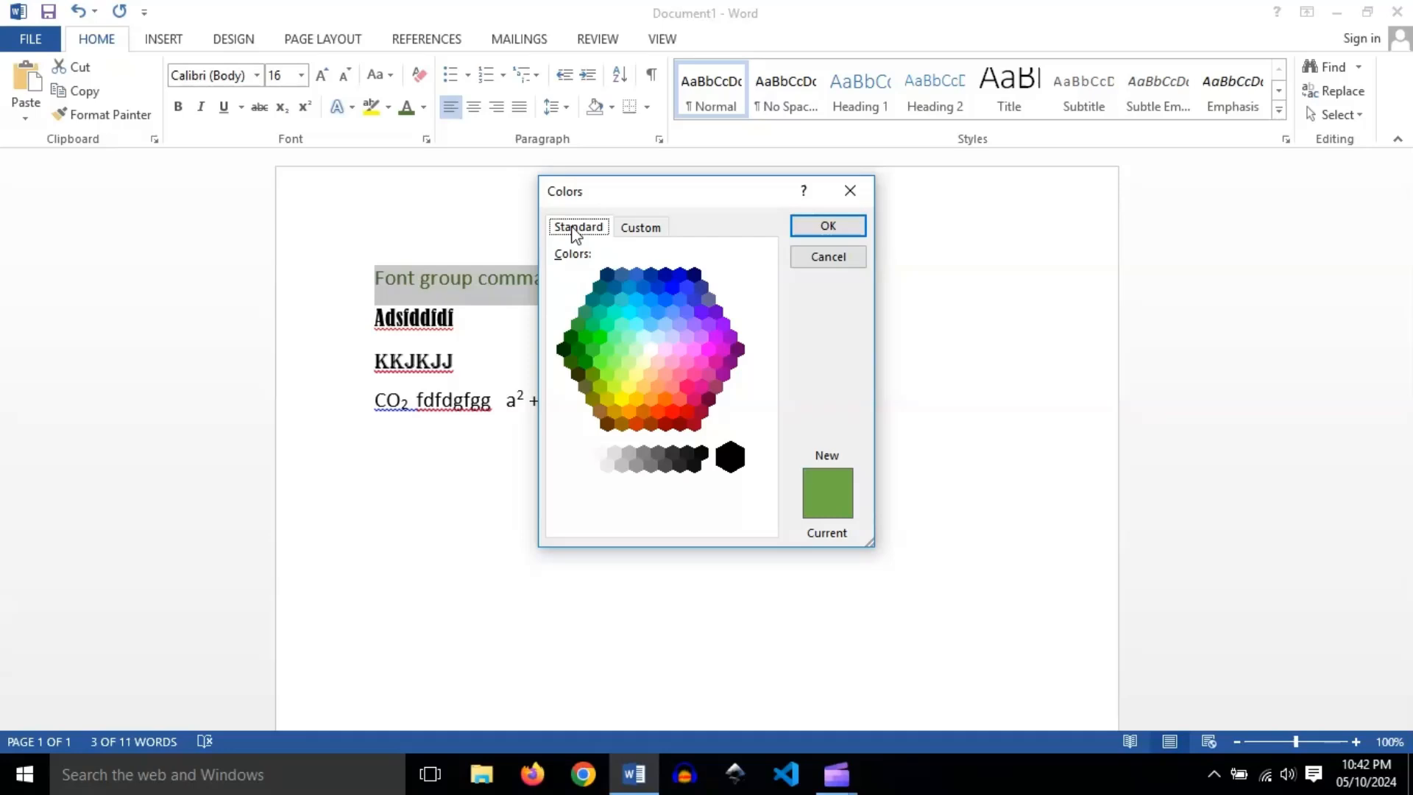
click(640, 227)
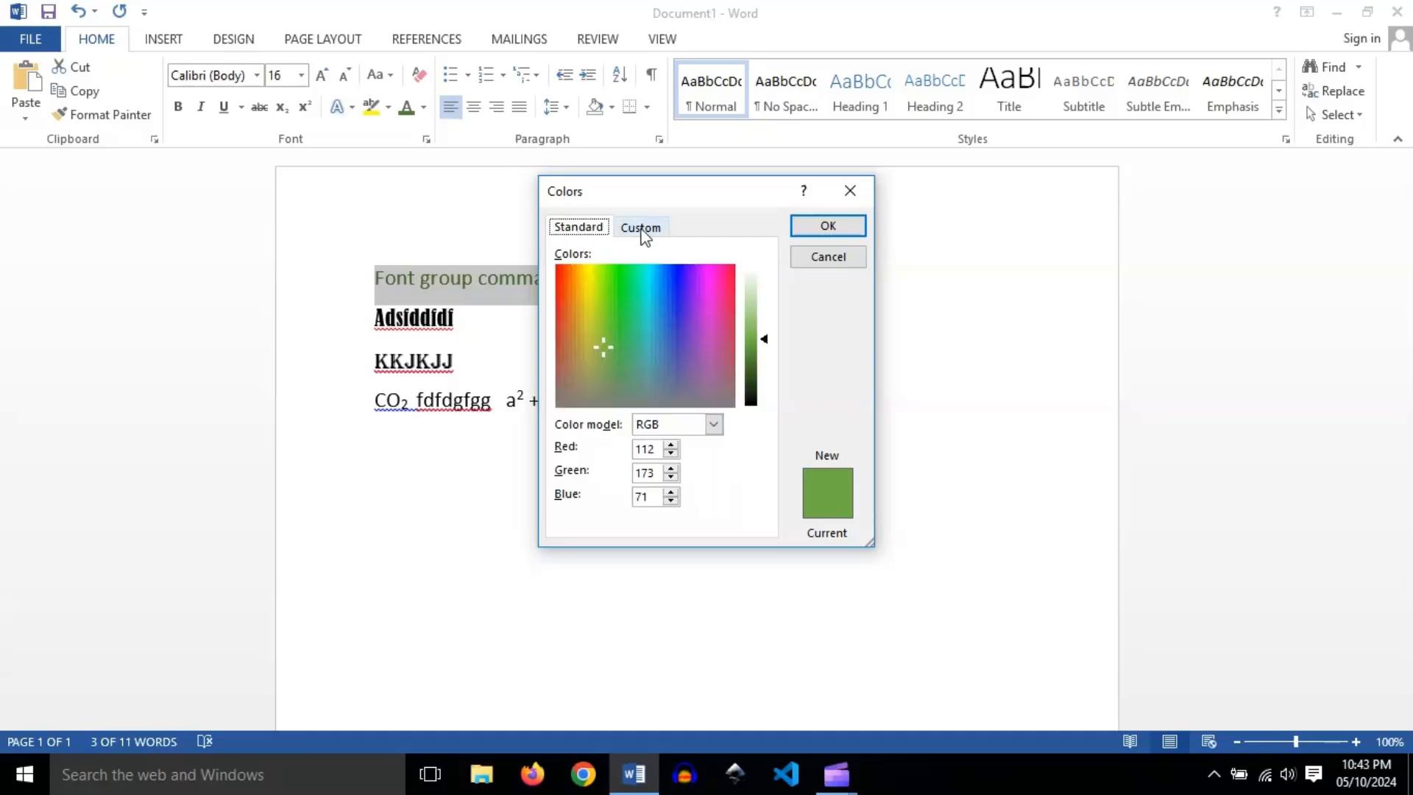
click(587, 230)
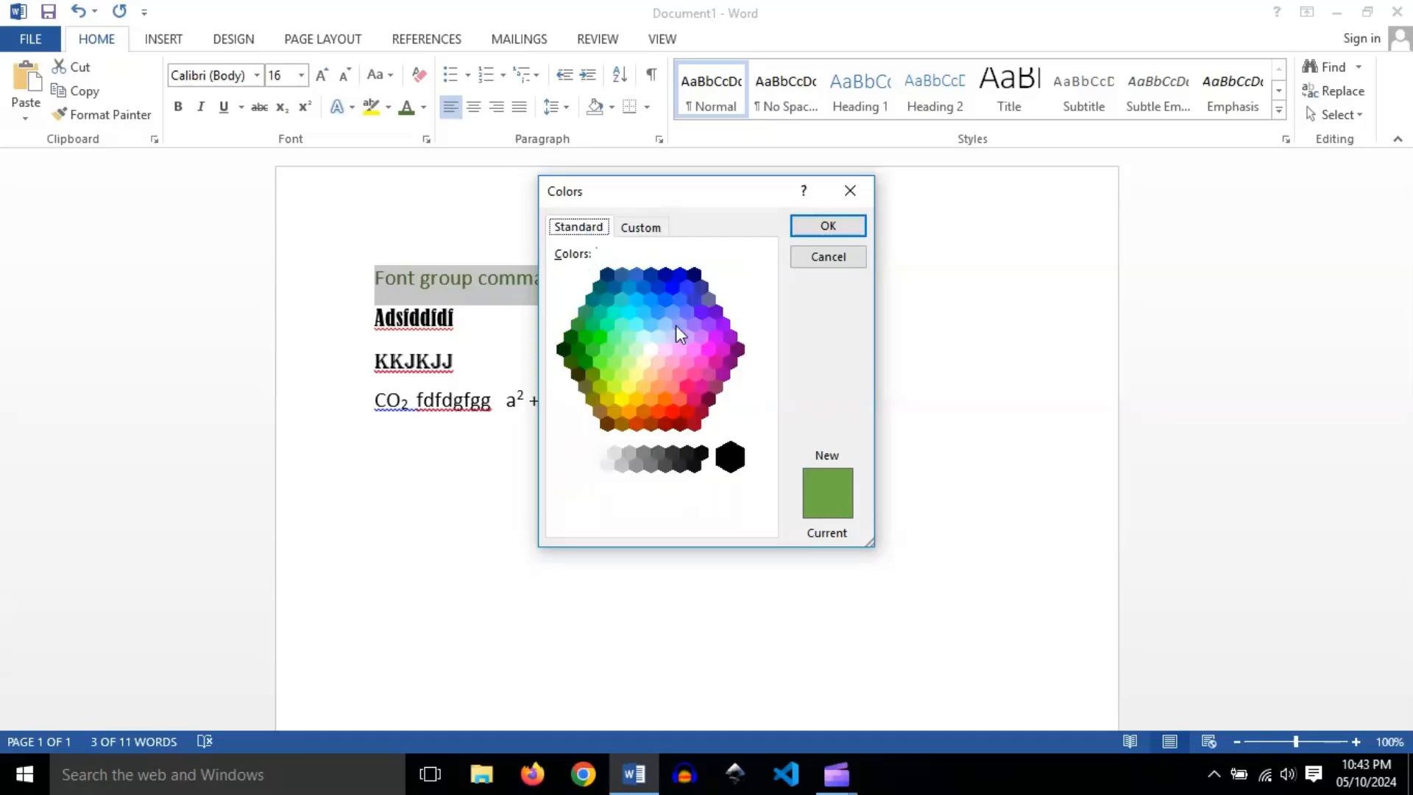
click(687, 386)
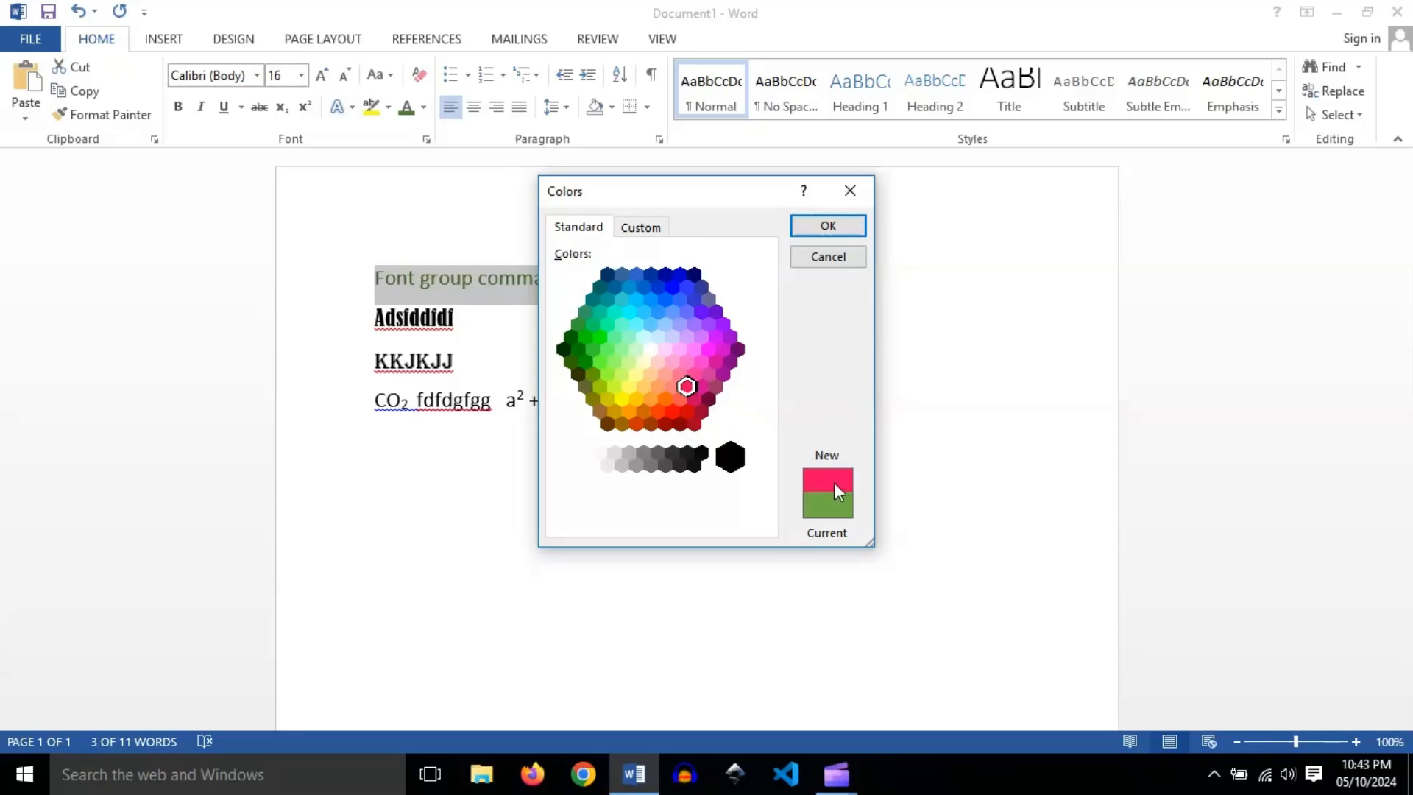
click(702, 361)
click(829, 230)
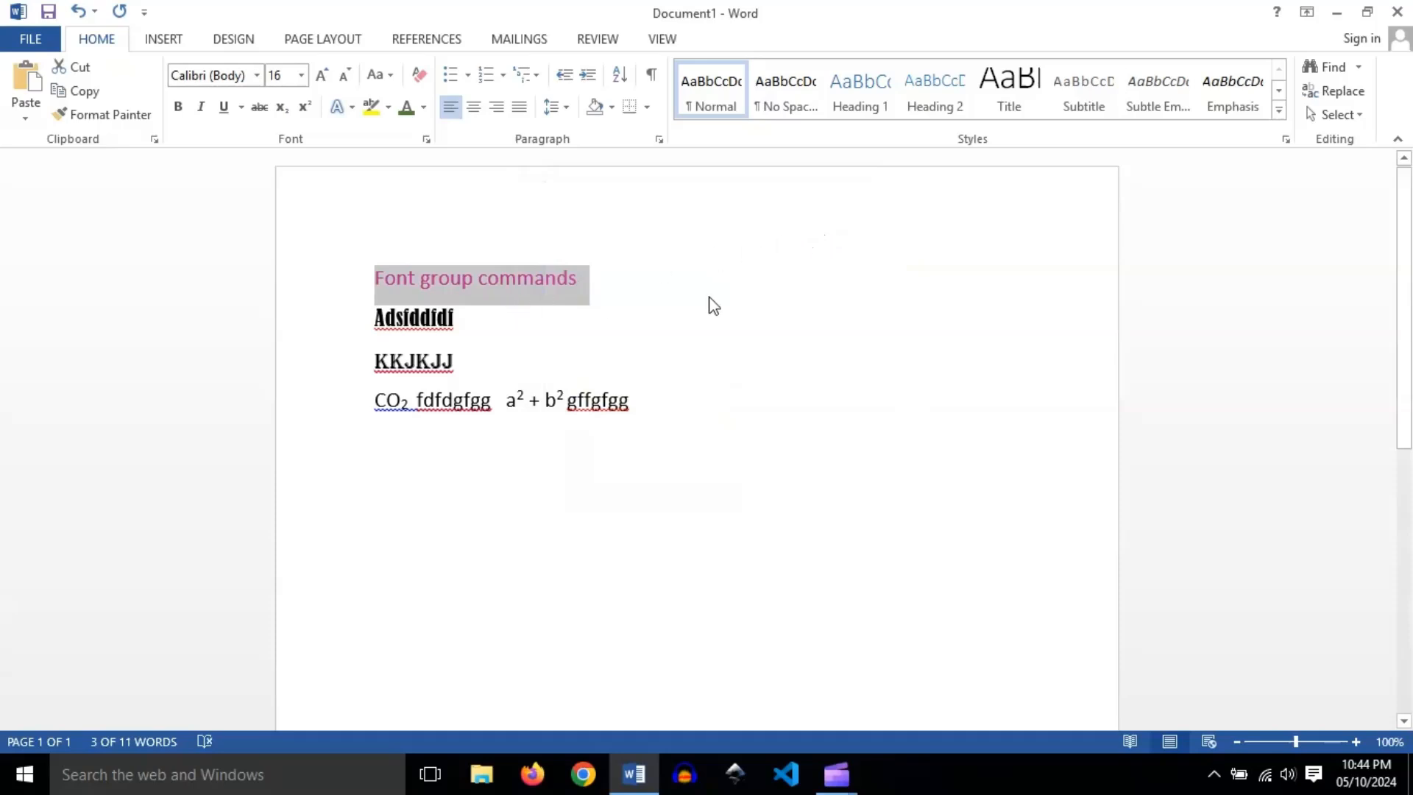
key(Right)
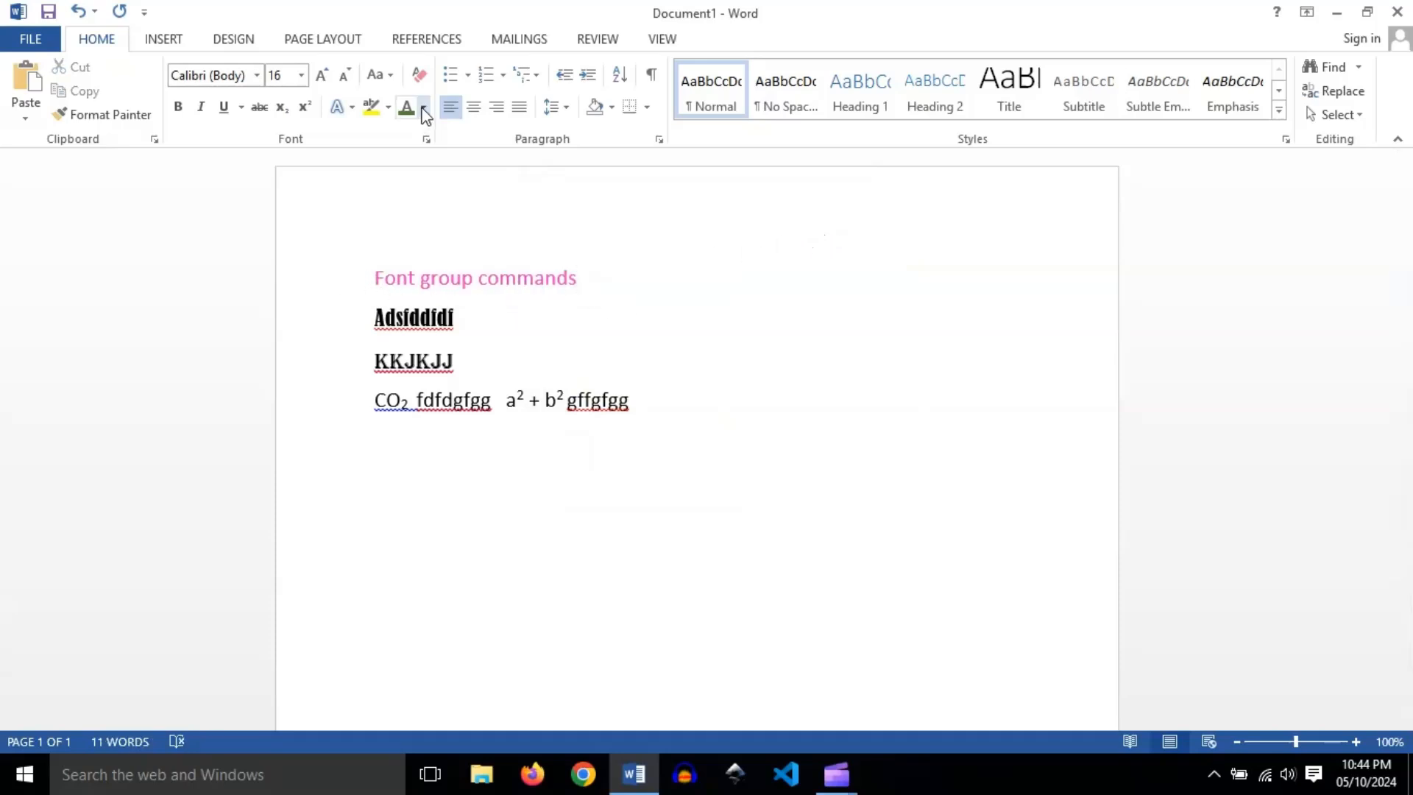
Try lightening the pink font color to RGB 255, 159, 230 in the custom color settings
click(424, 114)
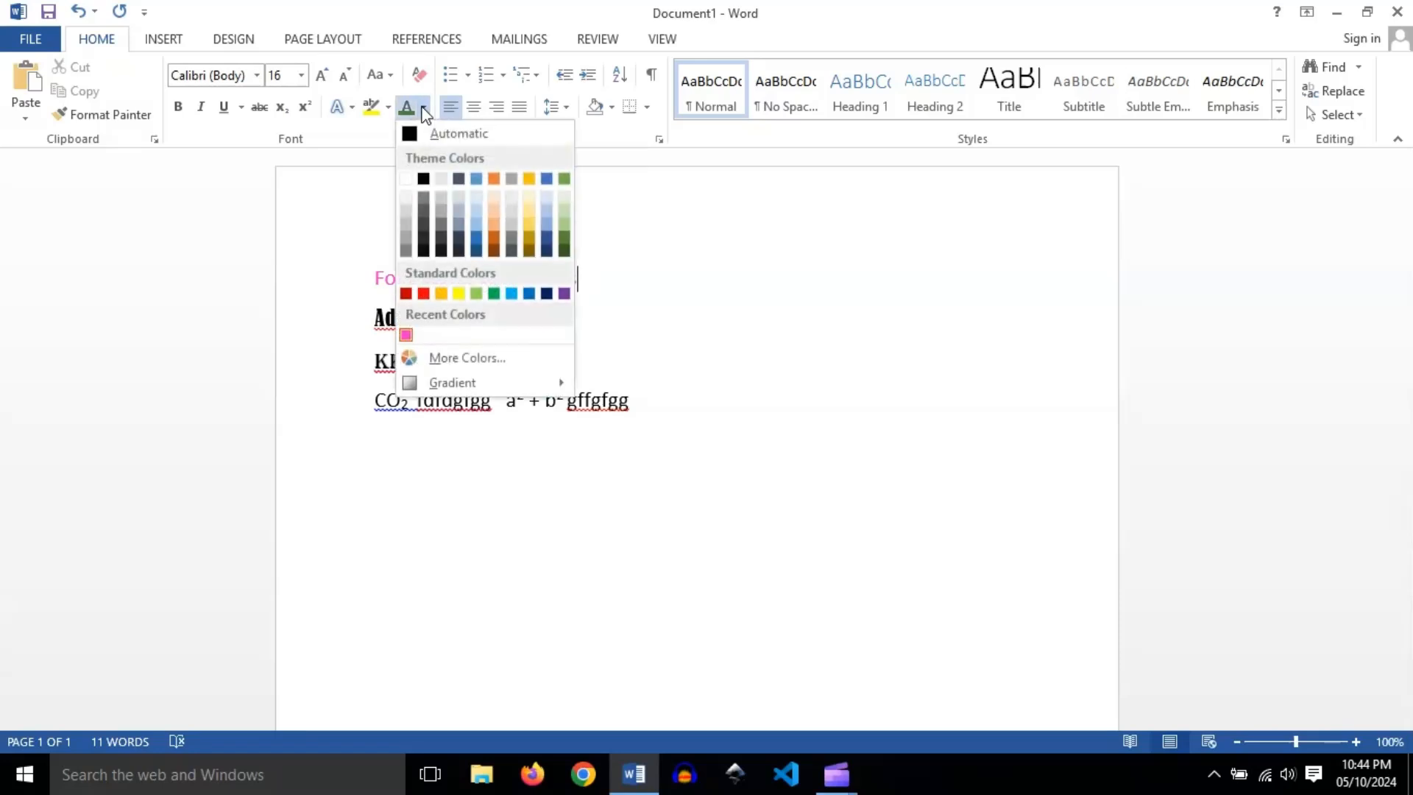
click(482, 364)
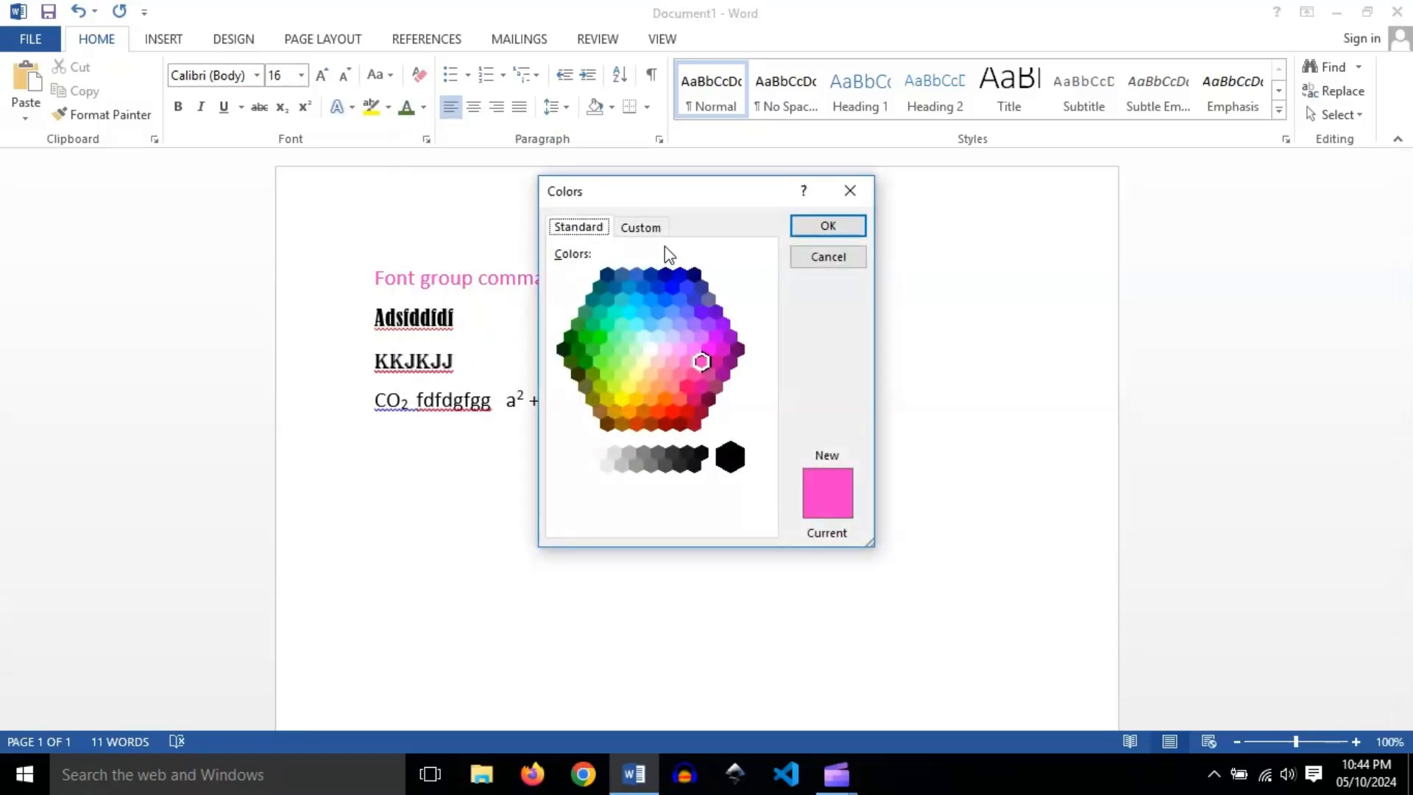
click(643, 227)
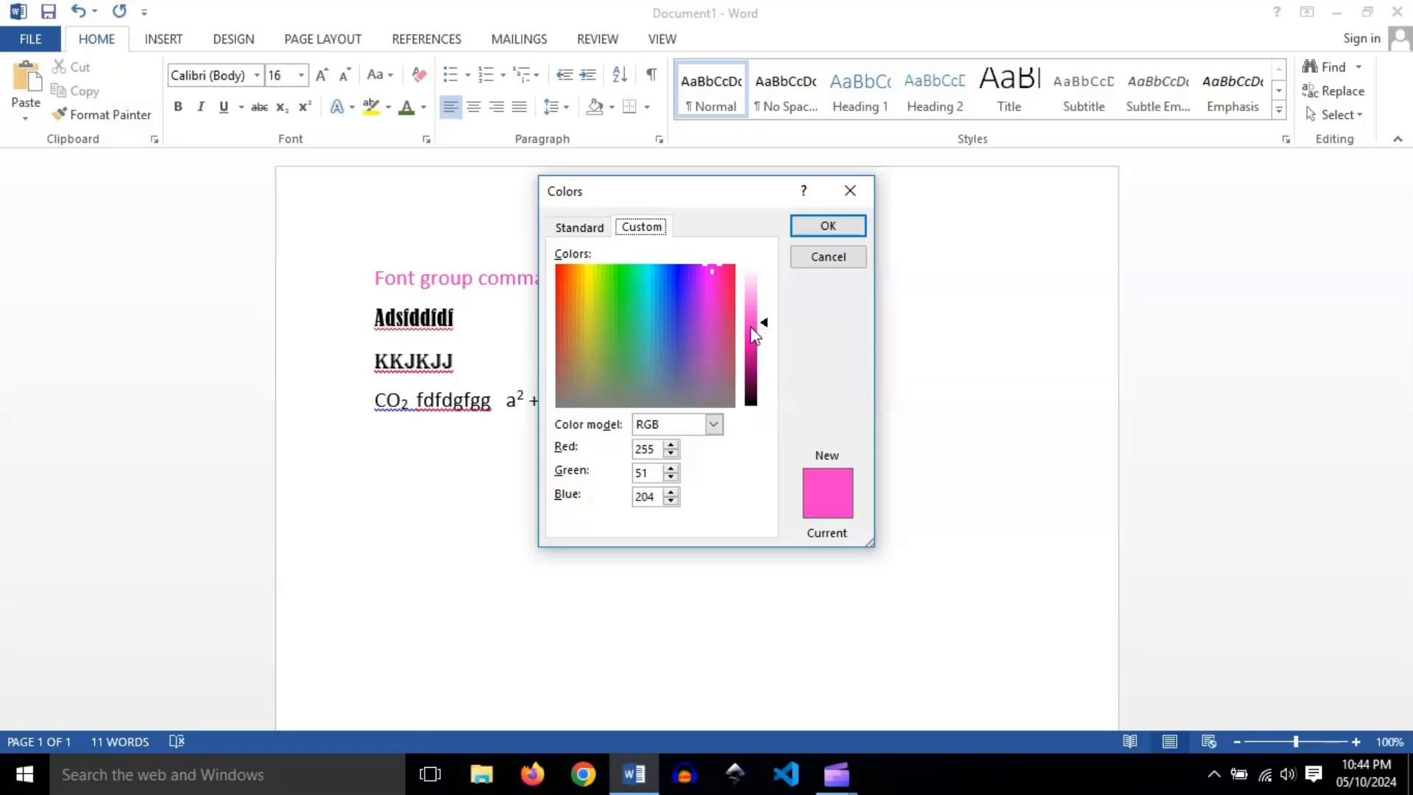
mouse_move(751, 326)
mouse_down()
mouse_move(748, 290)
mouse_move(747, 375)
mouse_move(744, 329)
mouse_move(746, 349)
mouse_up()
click(755, 342)
drag(755, 342, 748, 293)
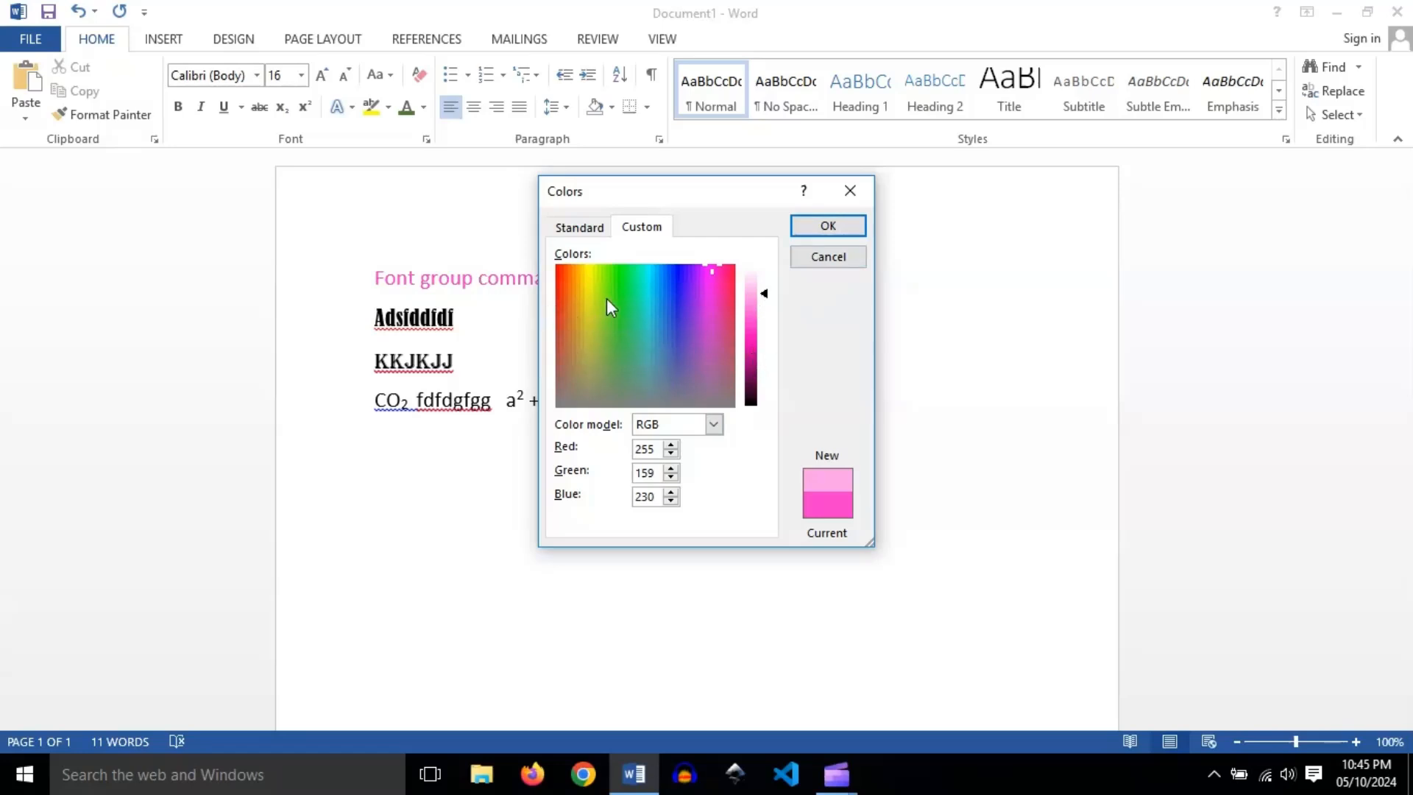
Sample several hues in the custom color spectrum, ending at light blue (RGB 173, 189, 241), and discard the color choice
click(647, 300)
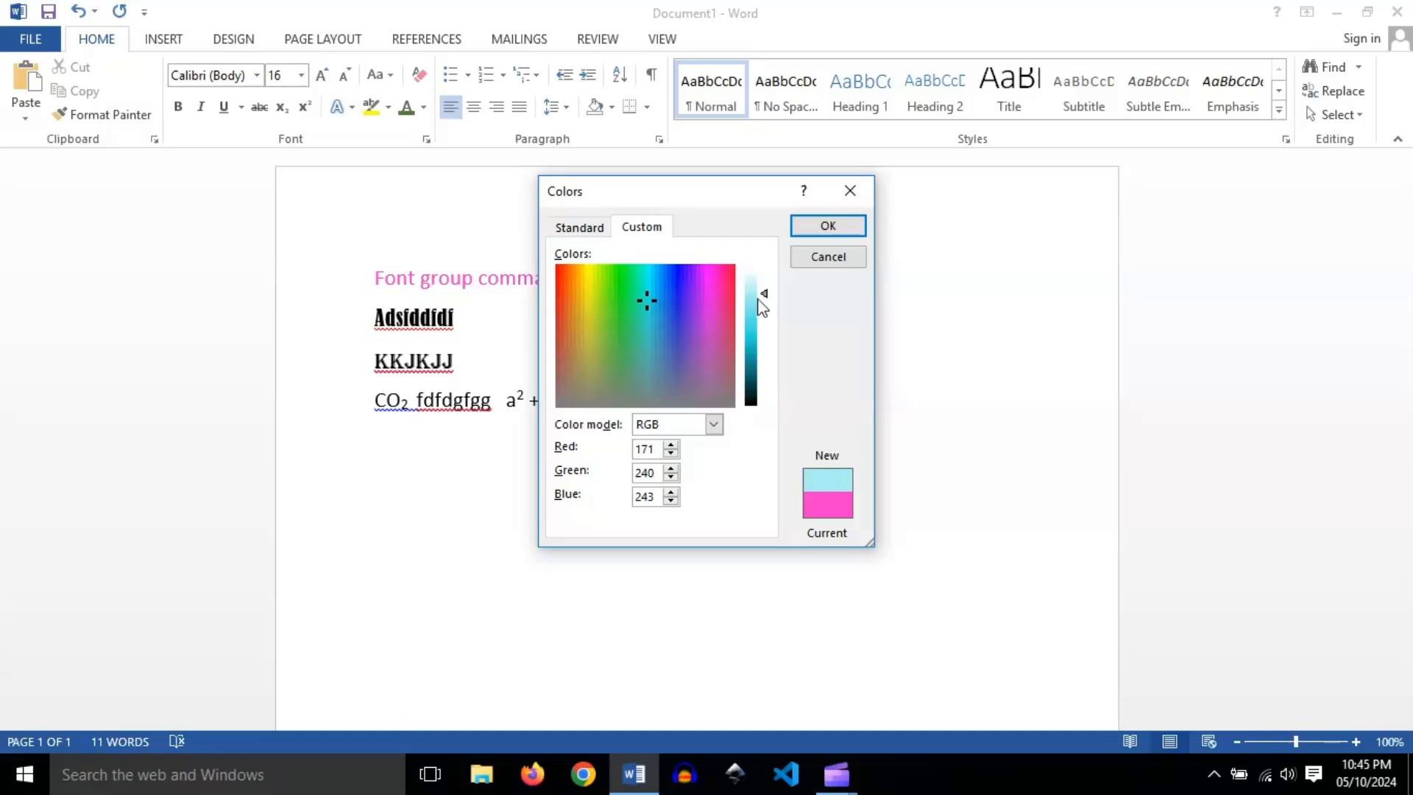
click(651, 357)
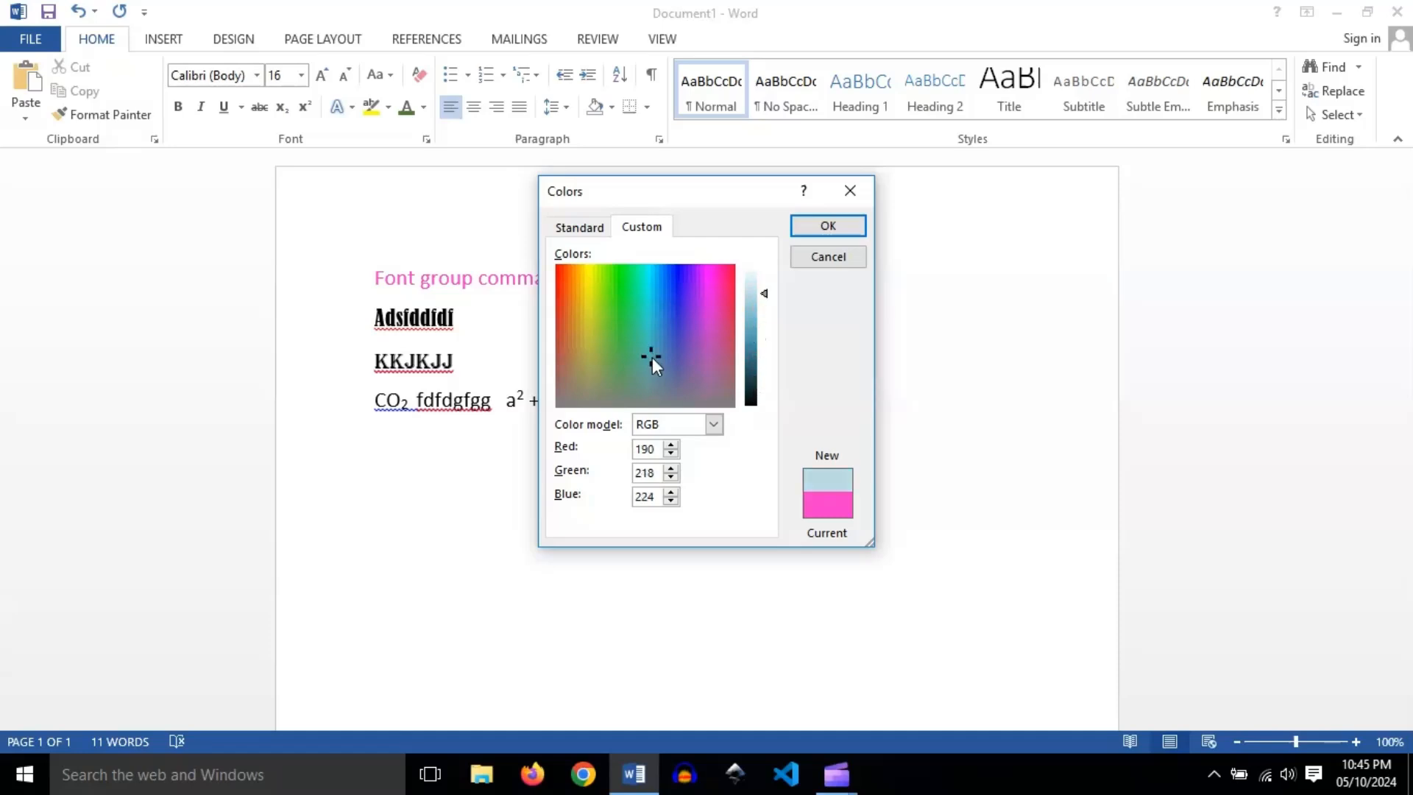
click(599, 342)
click(641, 317)
click(667, 305)
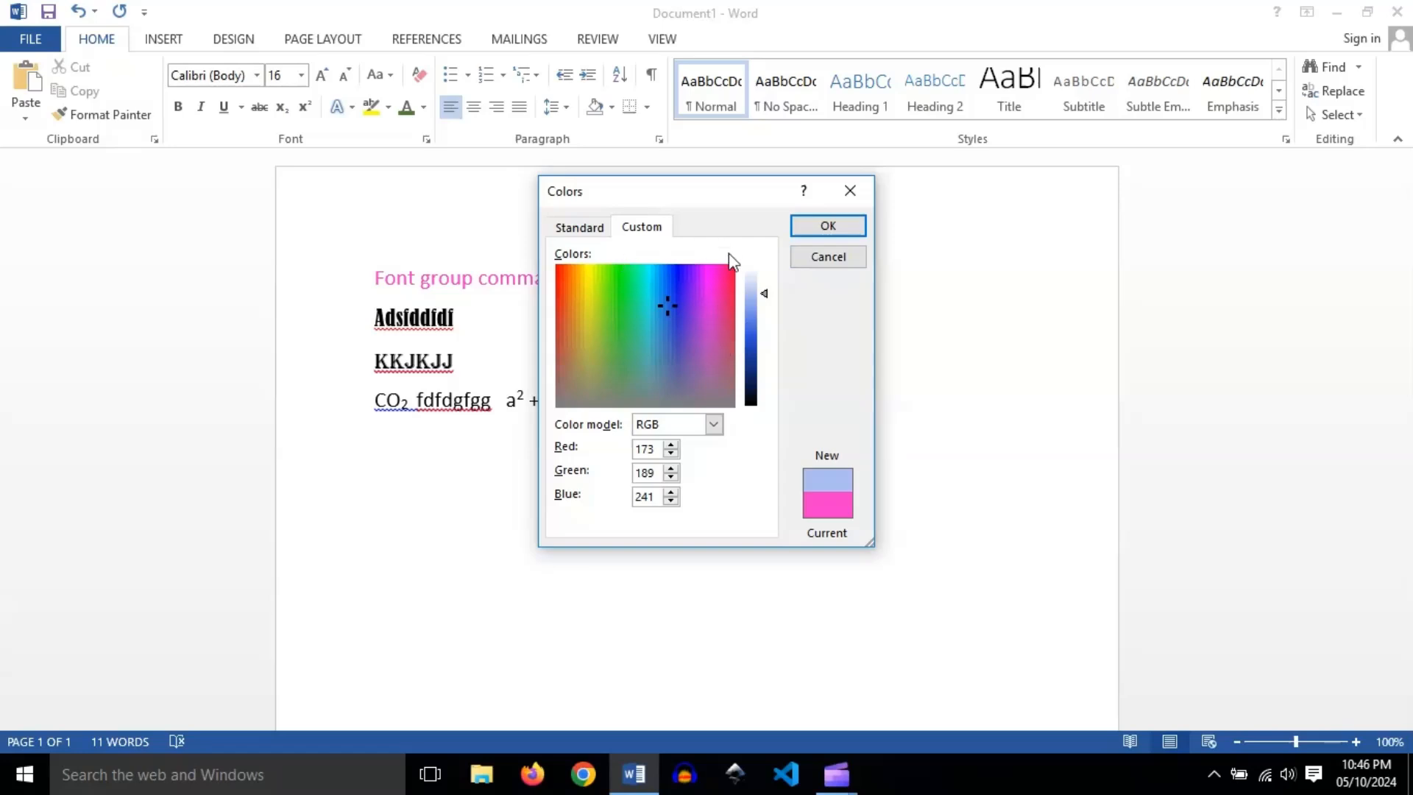
click(813, 257)
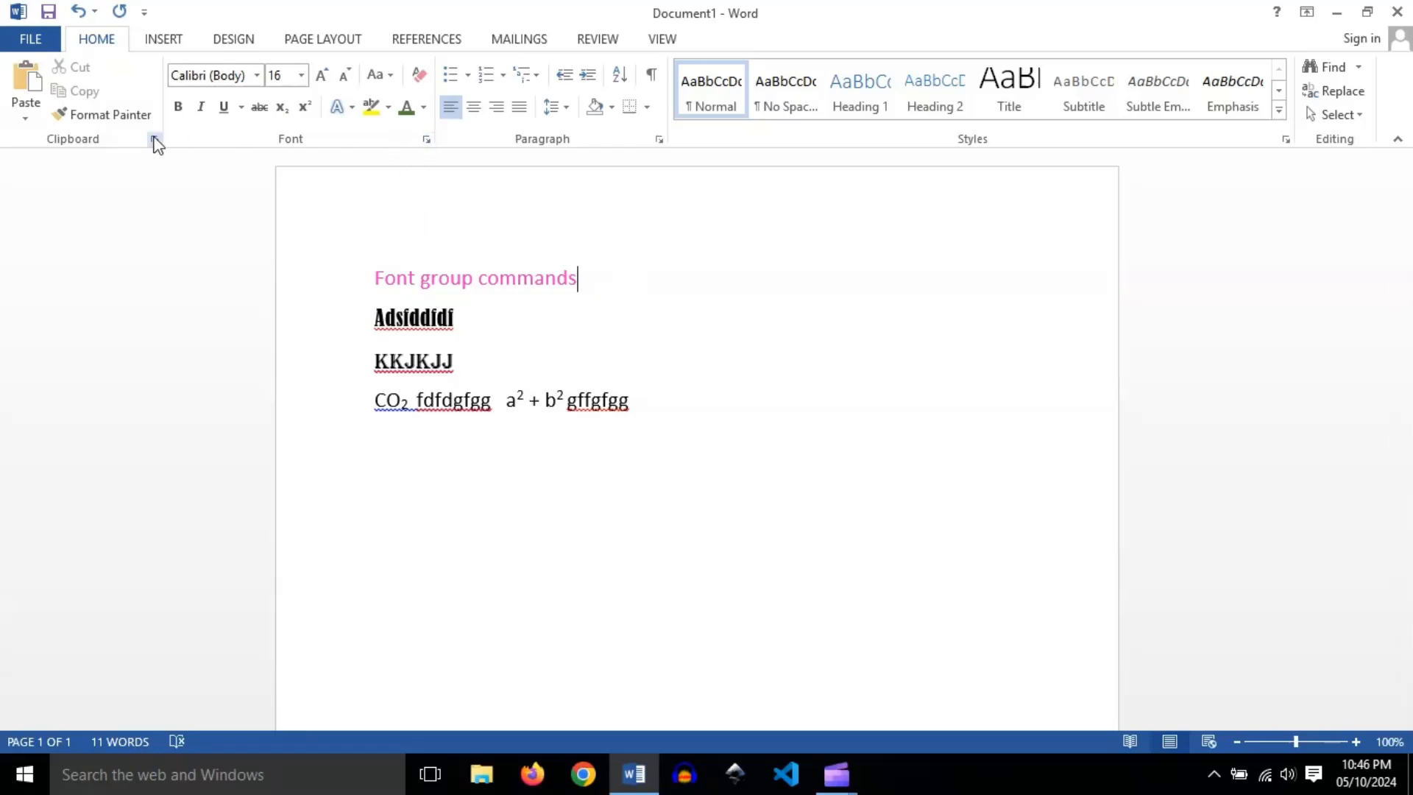
View the basic and advanced settings of the Font dialog, including character spacing and OpenType features, and close it without changes
click(426, 139)
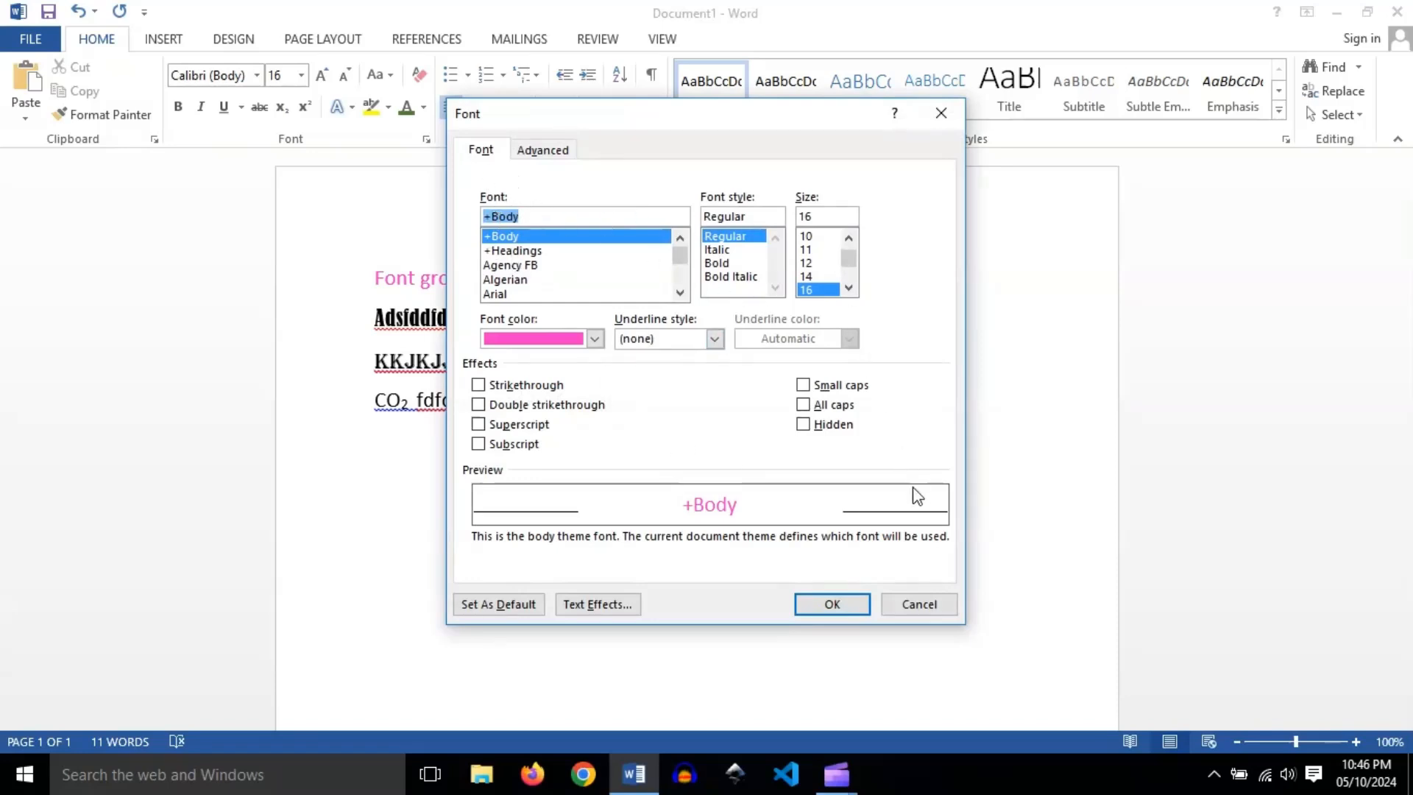
click(544, 151)
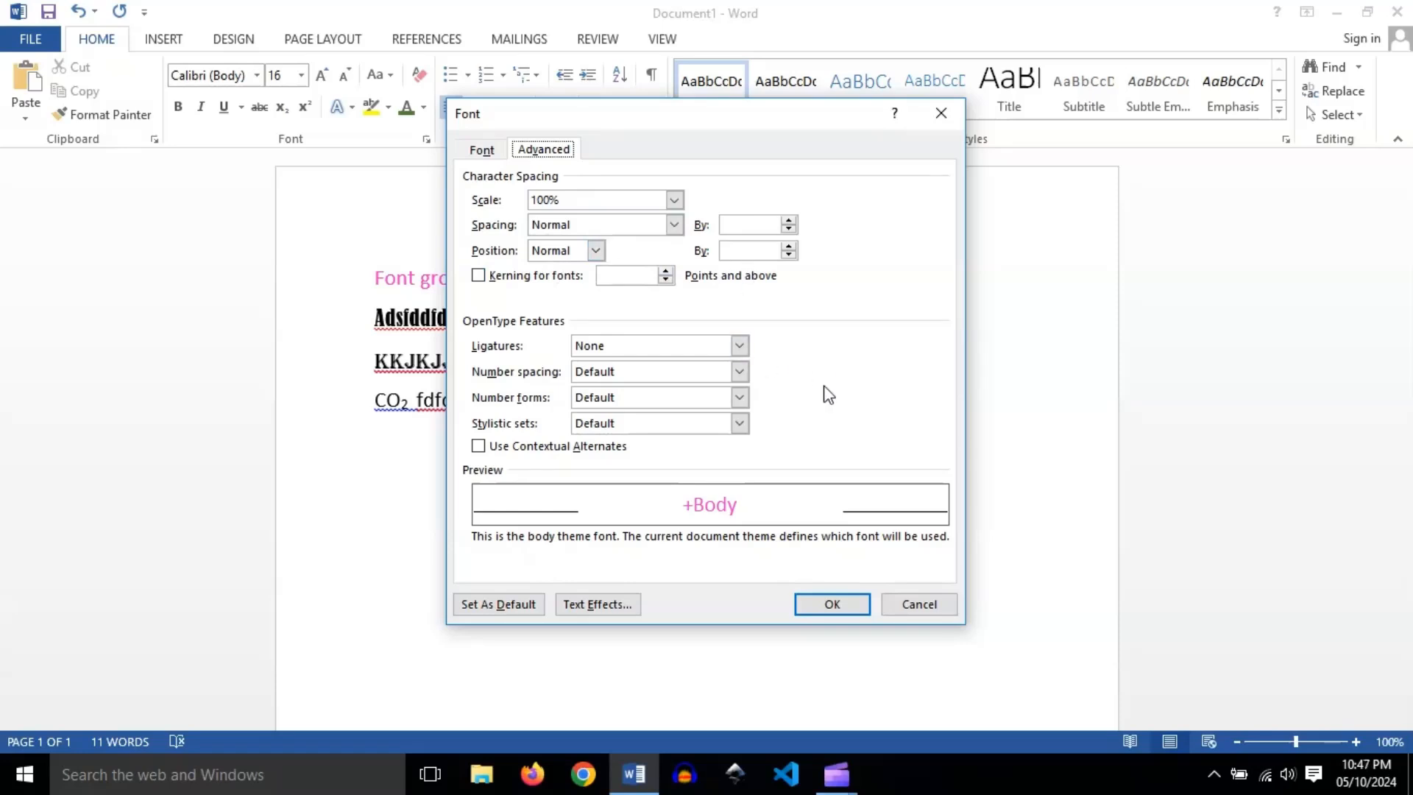
click(942, 114)
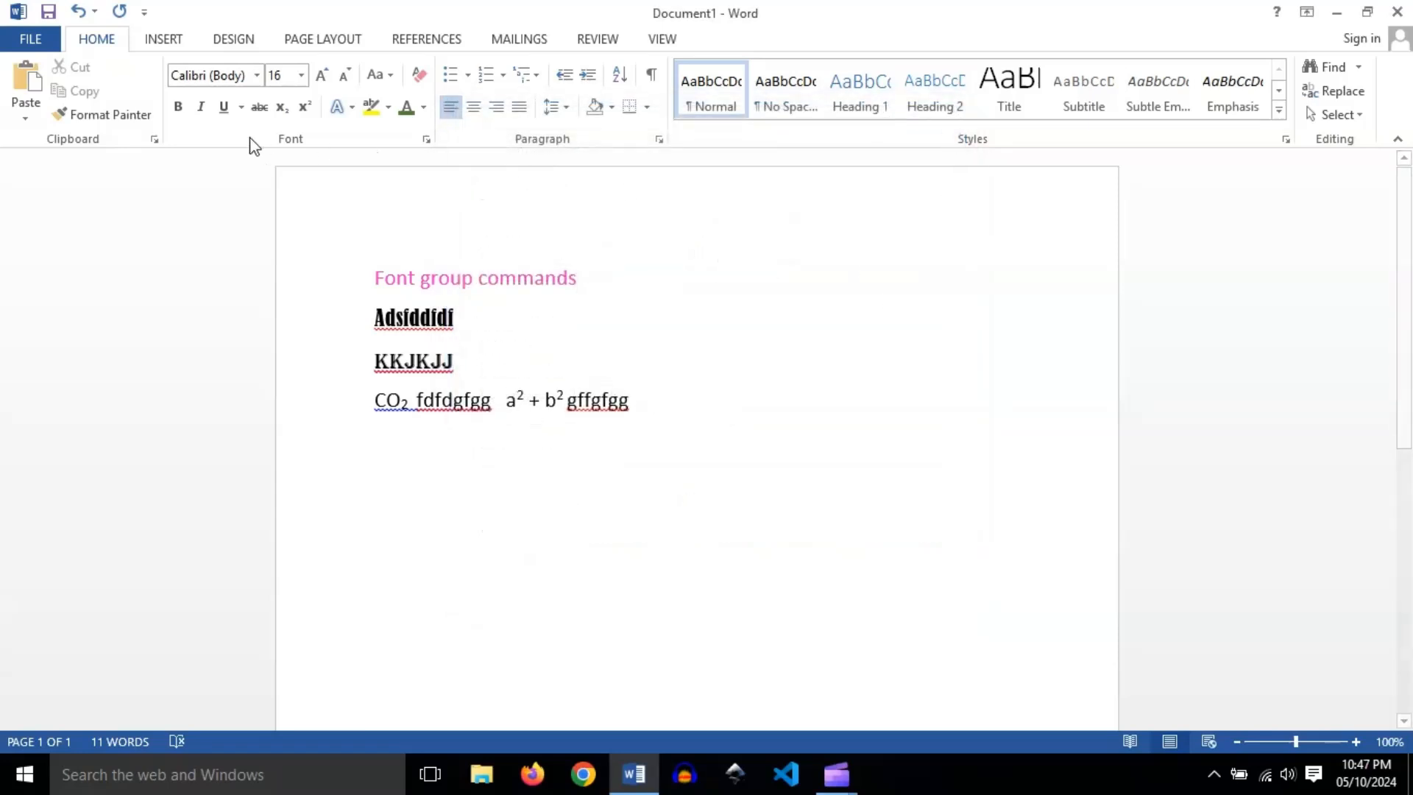